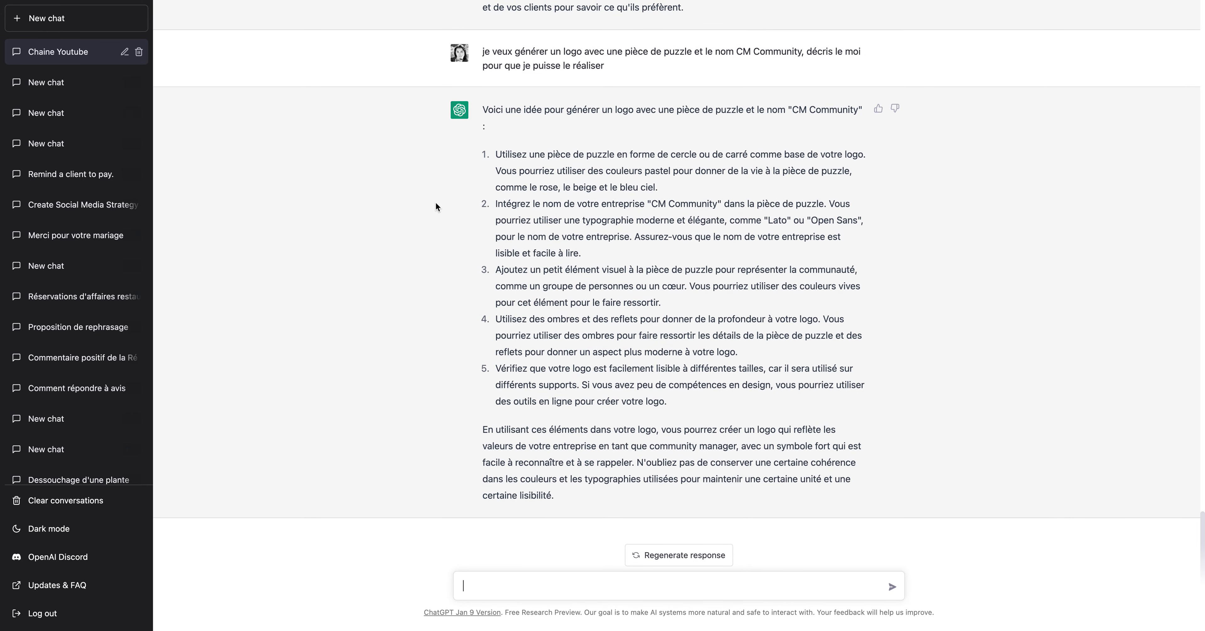
- Review the first prompts asking for YouTube channel names and the two lists of suggested names in the Chaine Youtube conversation
{"action": "scroll", "coordinate": [435, 203], "scroll_direction": "up", "scroll_amount": 20}
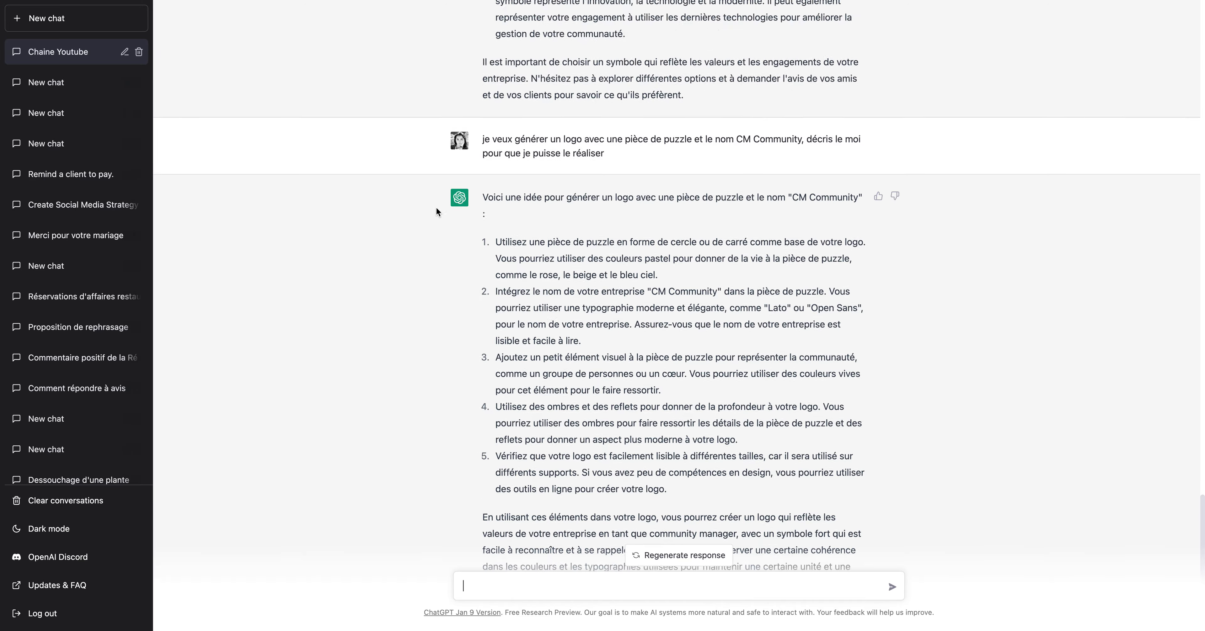
{"action": "scroll", "coordinate": [433, 217], "scroll_direction": "up", "scroll_amount": 15}
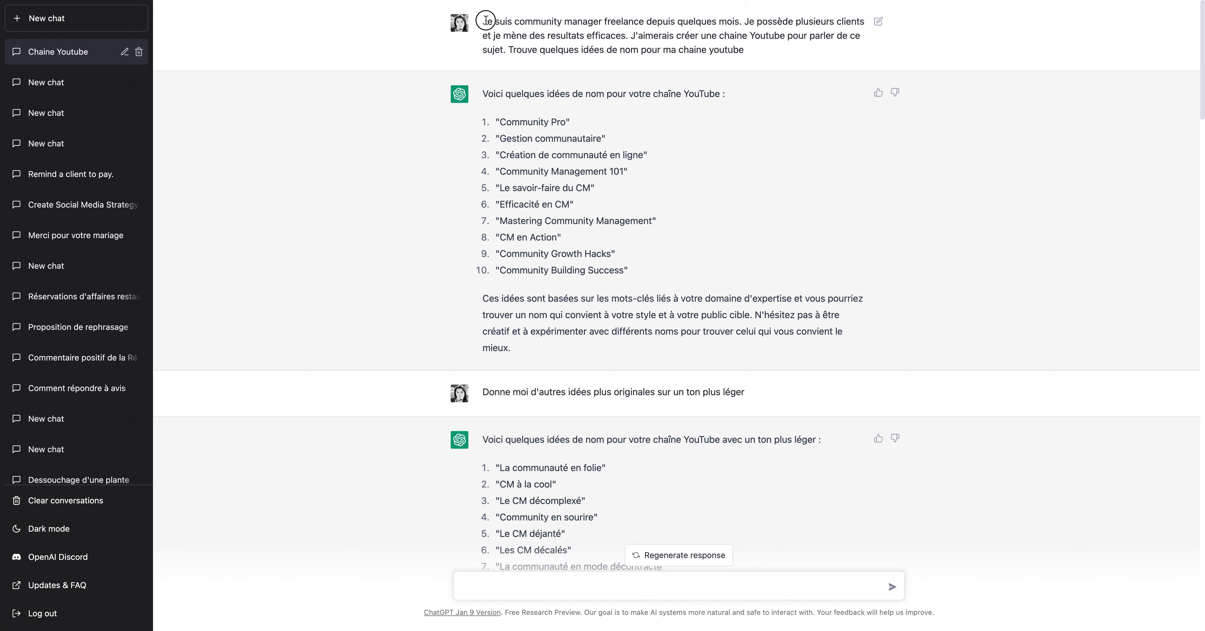
{"action": "left_click_drag", "start_coordinate": [480, 25], "coordinate": [823, 55]}
{"action": "left_click", "coordinate": [510, 30]}
{"action": "left_click_drag", "start_coordinate": [482, 20], "coordinate": [791, 58]}
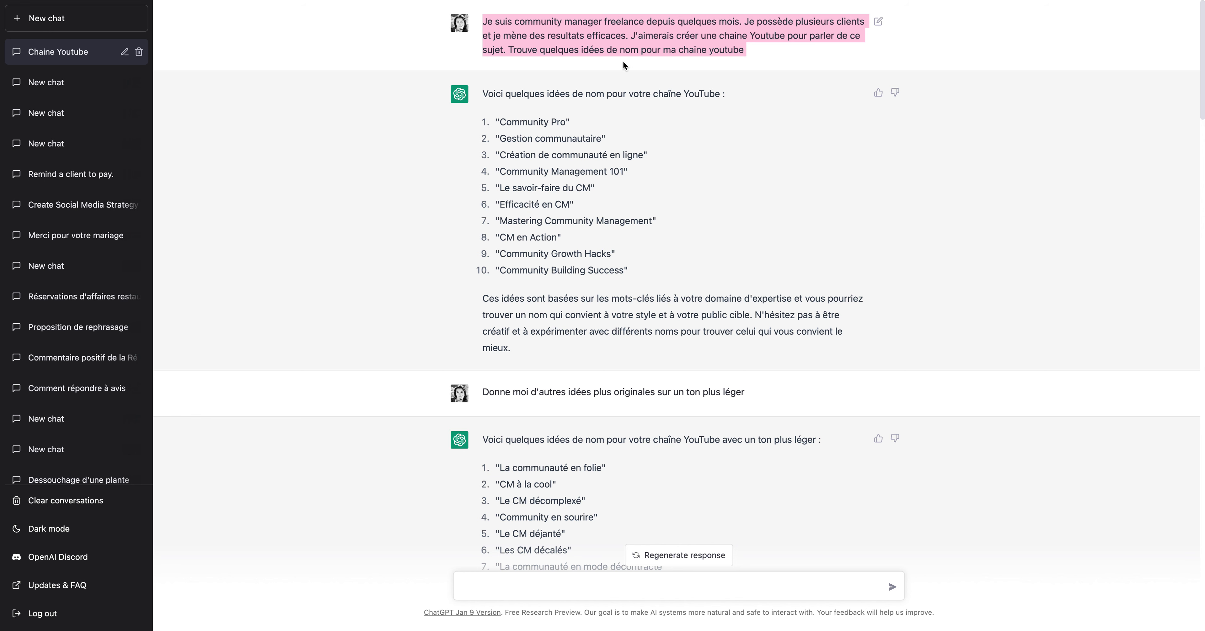
{"action": "left_click", "coordinate": [485, 24]}
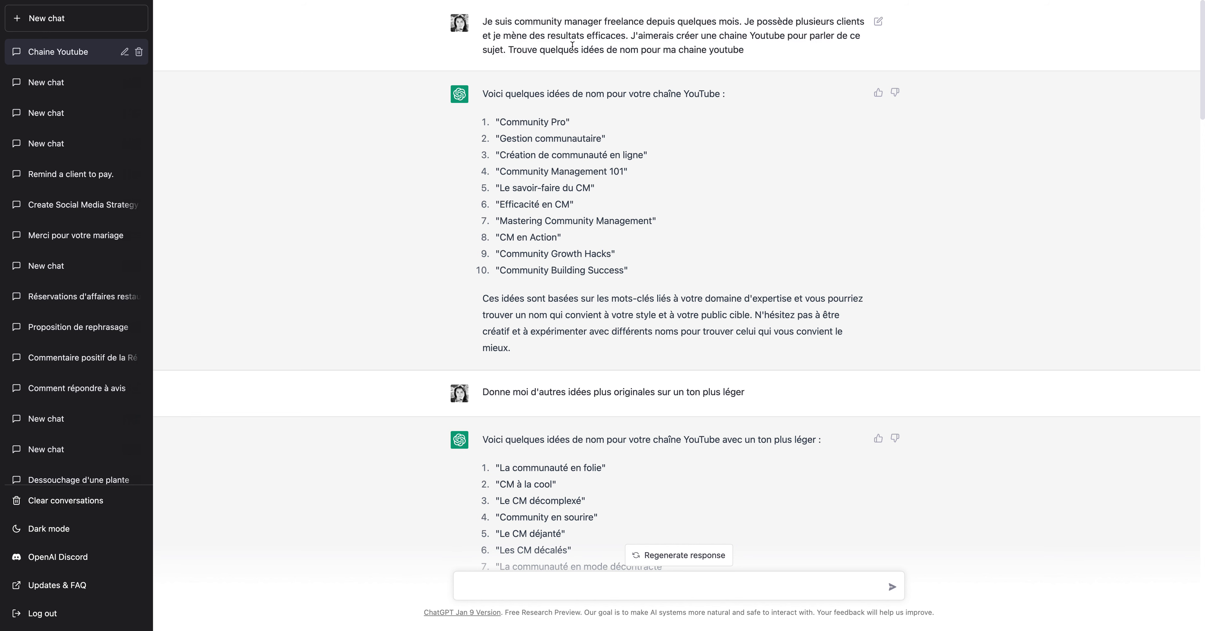
{"action": "scroll", "coordinate": [627, 67], "scroll_direction": "down", "scroll_amount": 2}
{"action": "left_click_drag", "start_coordinate": [498, 35], "coordinate": [661, 195]}
{"action": "left_click", "coordinate": [711, 119]}
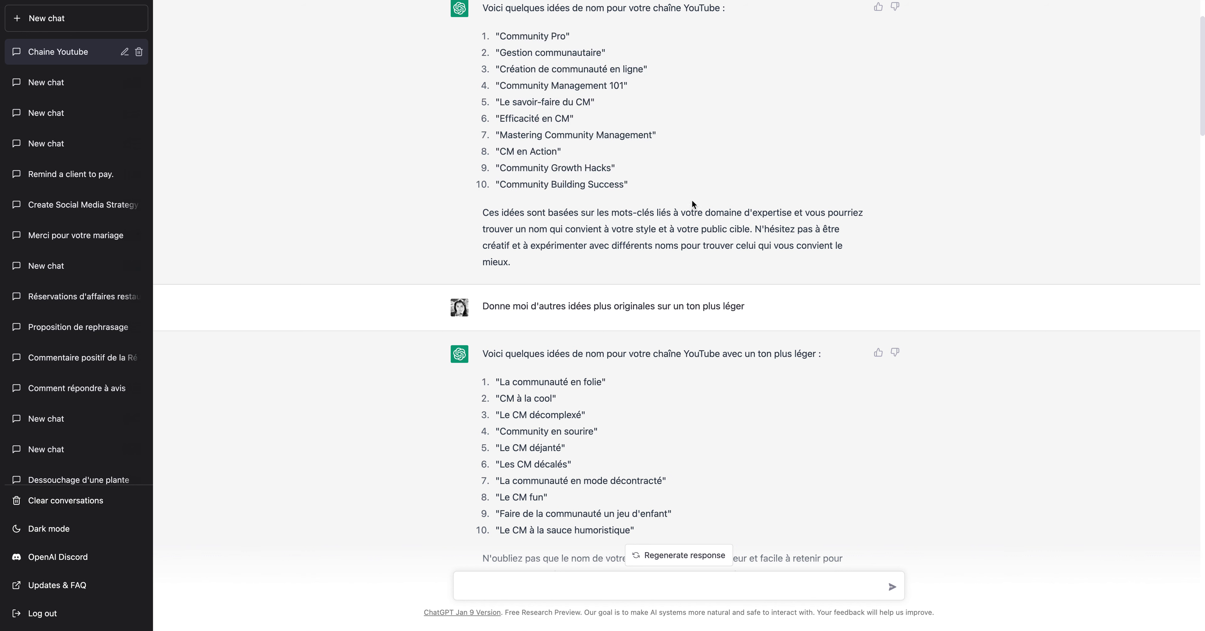
{"action": "scroll", "coordinate": [692, 198], "scroll_direction": "down", "scroll_amount": 3}
{"action": "scroll", "coordinate": [632, 184], "scroll_direction": "down", "scroll_amount": 5}
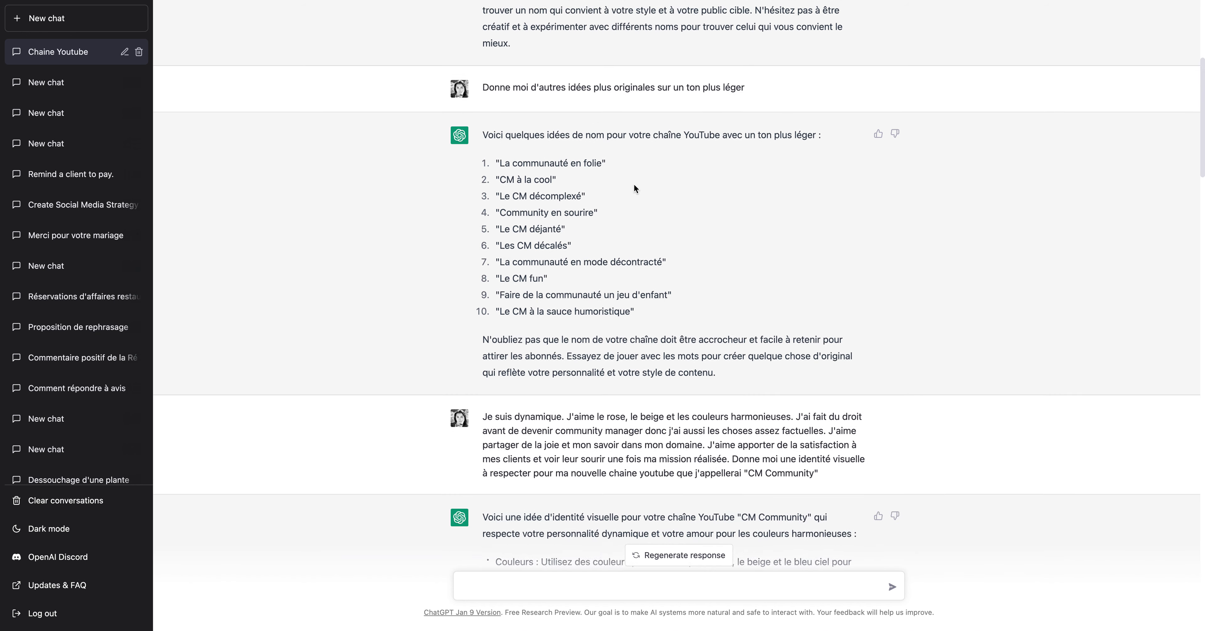
{"action": "scroll", "coordinate": [519, 347], "scroll_direction": "down", "scroll_amount": 1}
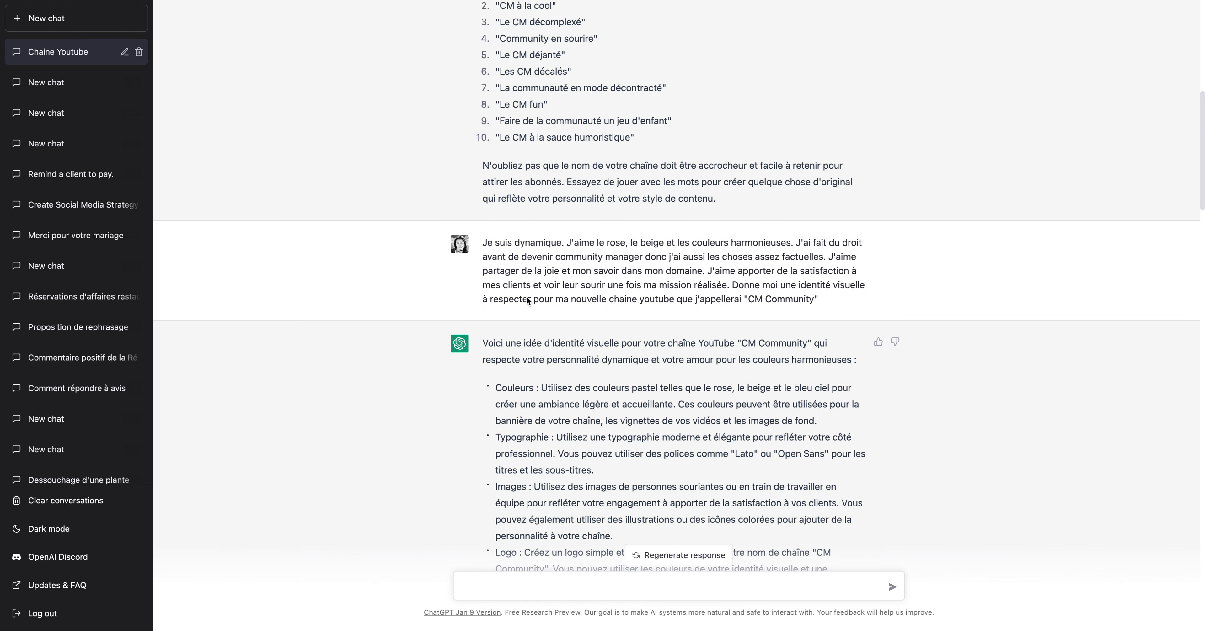
- Examine the prompt requesting a visual identity for "CM Community" and the reply's advice on colours, typography, images and logo
{"action": "left_click_drag", "start_coordinate": [483, 242], "coordinate": [864, 304]}
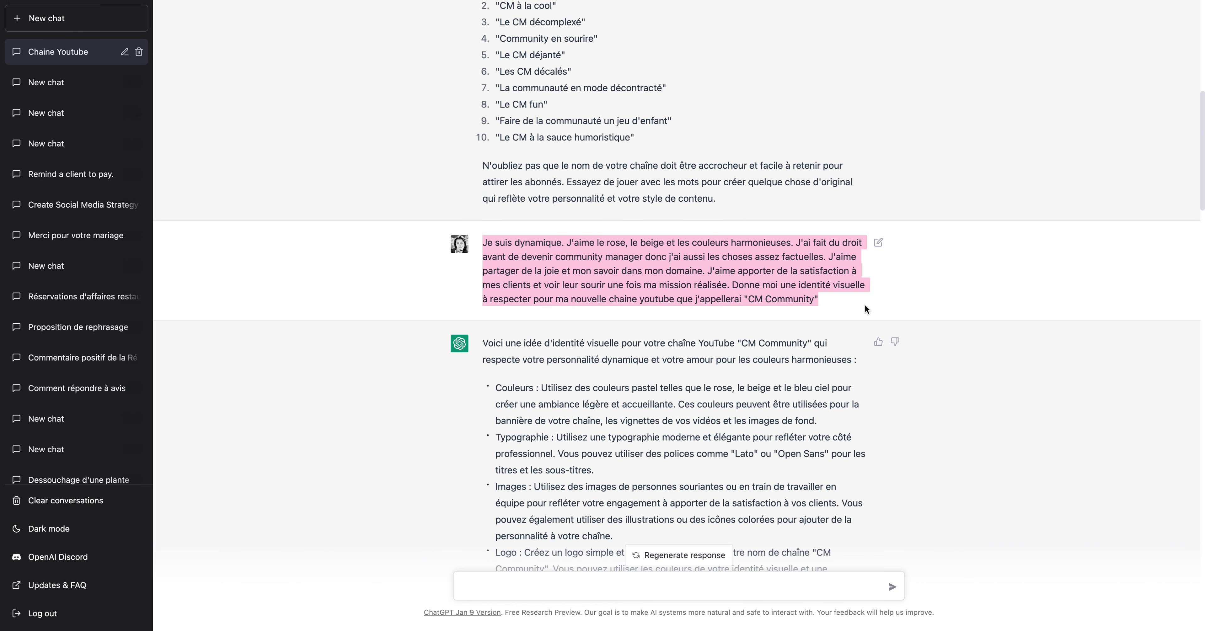
{"action": "scroll", "coordinate": [747, 298], "scroll_direction": "down", "scroll_amount": 3}
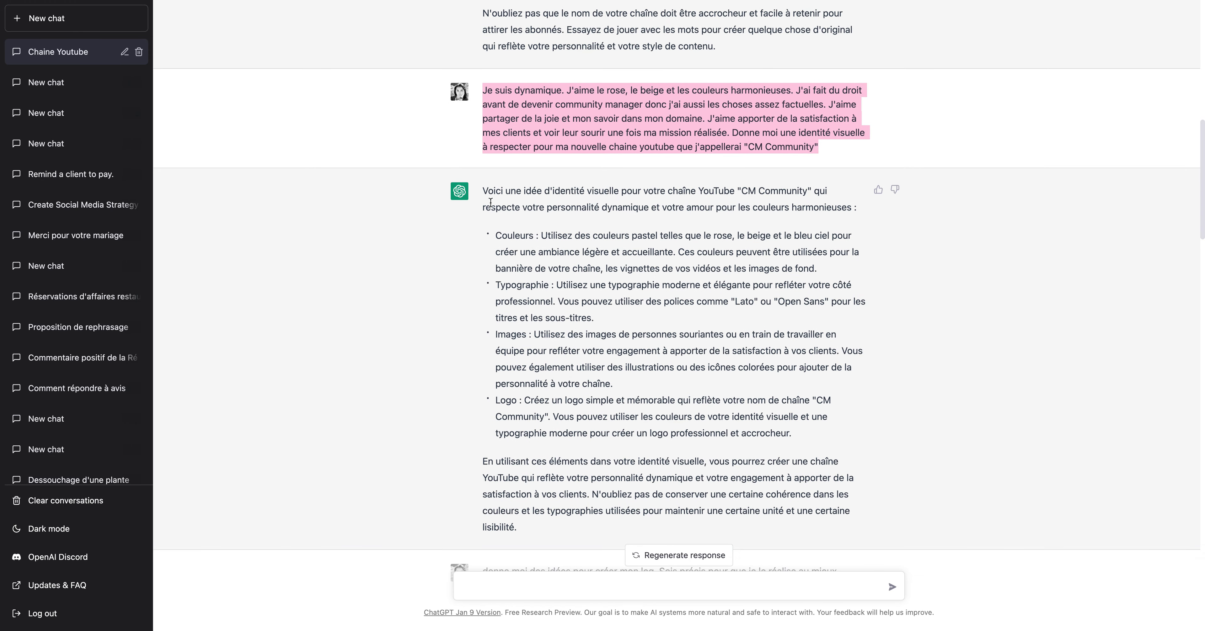
{"action": "left_click_drag", "start_coordinate": [487, 191], "coordinate": [890, 512]}
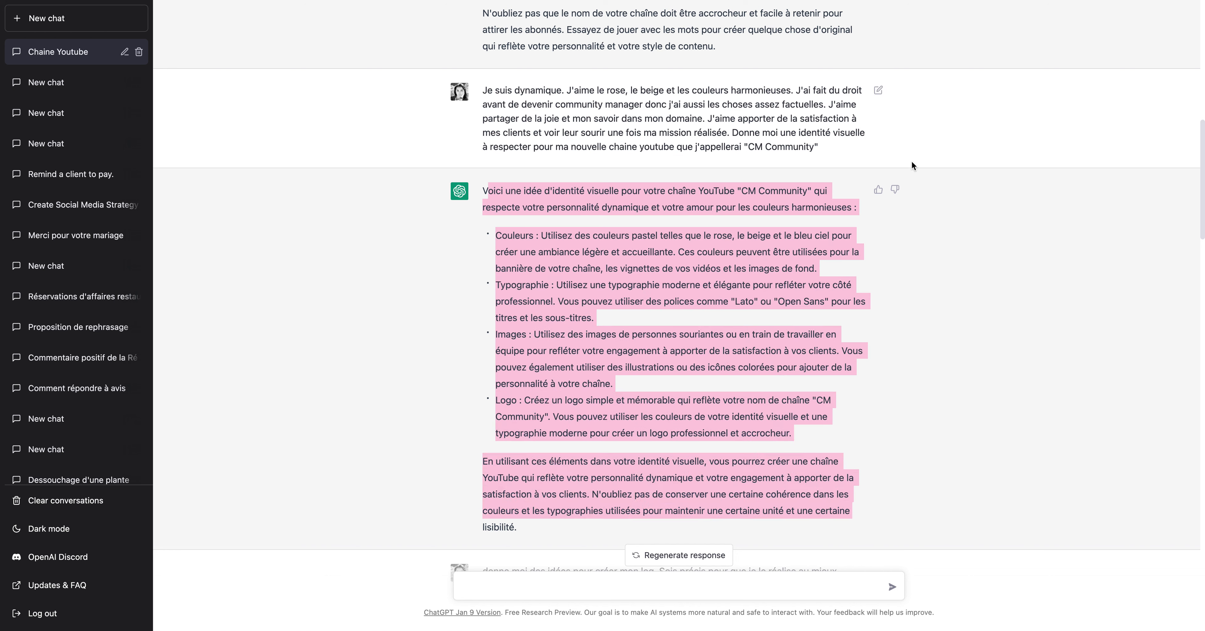
{"action": "left_click", "coordinate": [627, 326]}
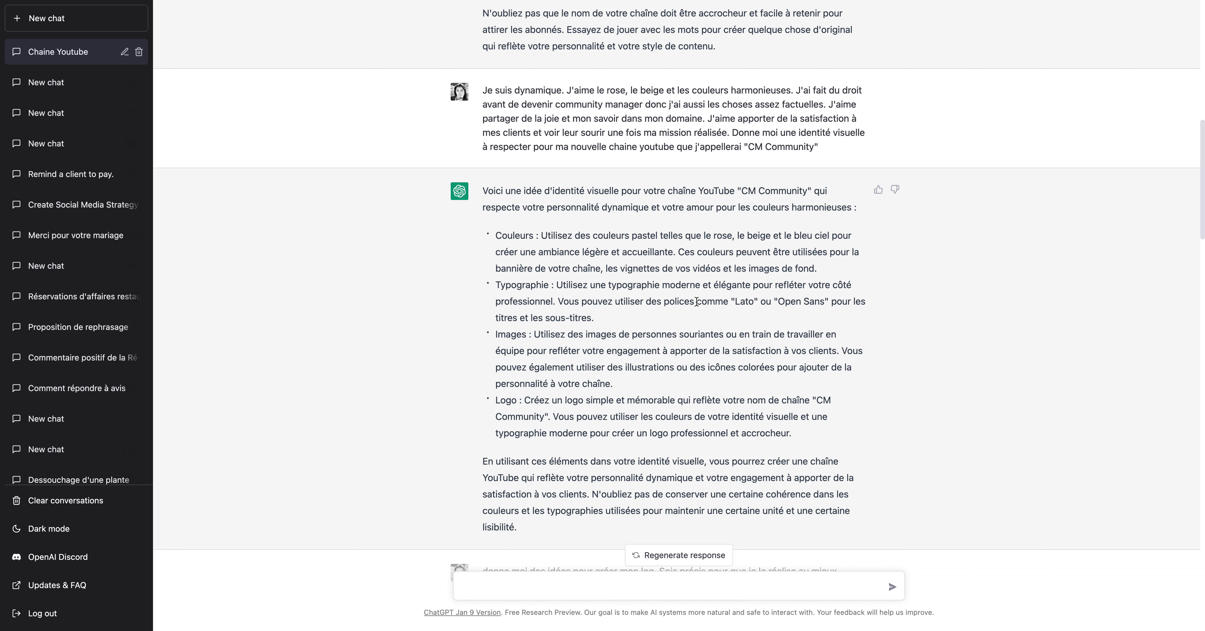
{"action": "double_click", "coordinate": [744, 301]}
{"action": "left_click", "coordinate": [805, 295]}
- Examine the reply describing the "CM Community" puzzle-piece logo, focusing on the puzzle-piece base and the placement of the name
{"action": "scroll", "coordinate": [706, 266], "scroll_direction": "down", "scroll_amount": 15}
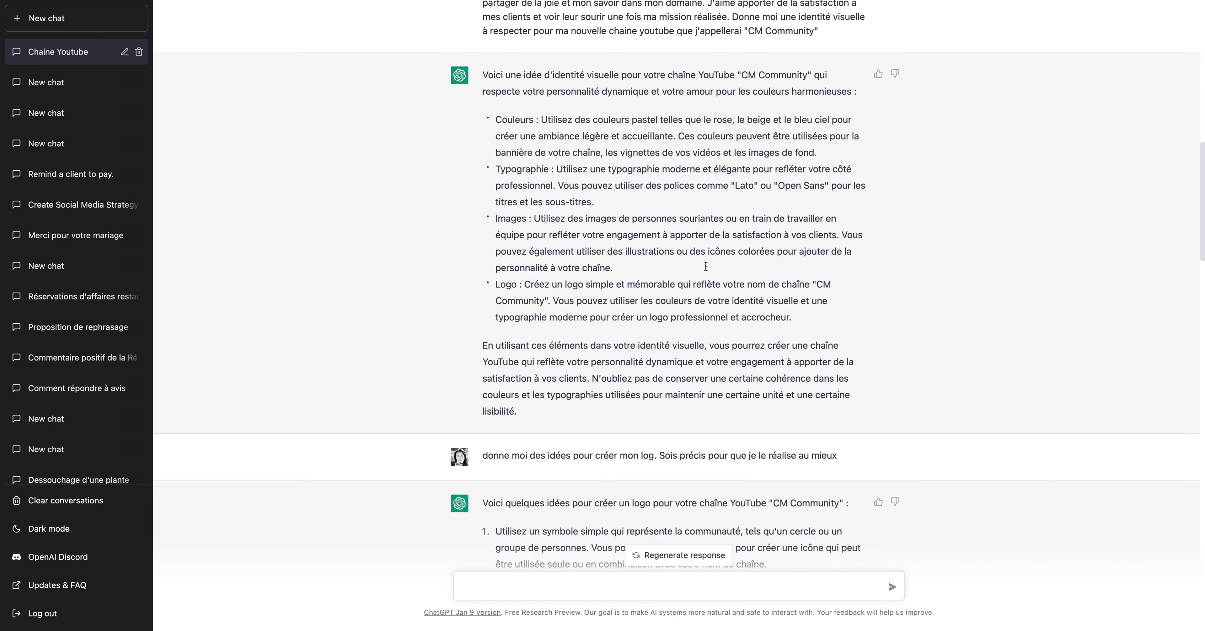
{"action": "scroll", "coordinate": [704, 266], "scroll_direction": "down", "scroll_amount": 20}
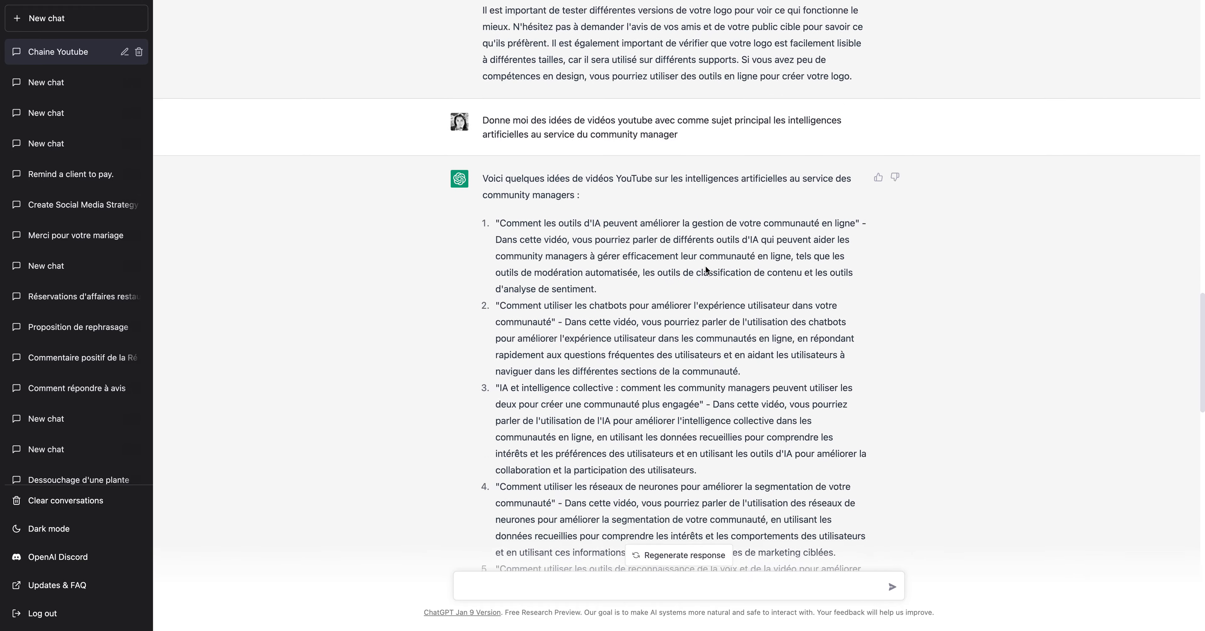
{"action": "scroll", "coordinate": [706, 266], "scroll_direction": "up", "scroll_amount": 3}
{"action": "scroll", "coordinate": [705, 267], "scroll_direction": "down", "scroll_amount": 3}
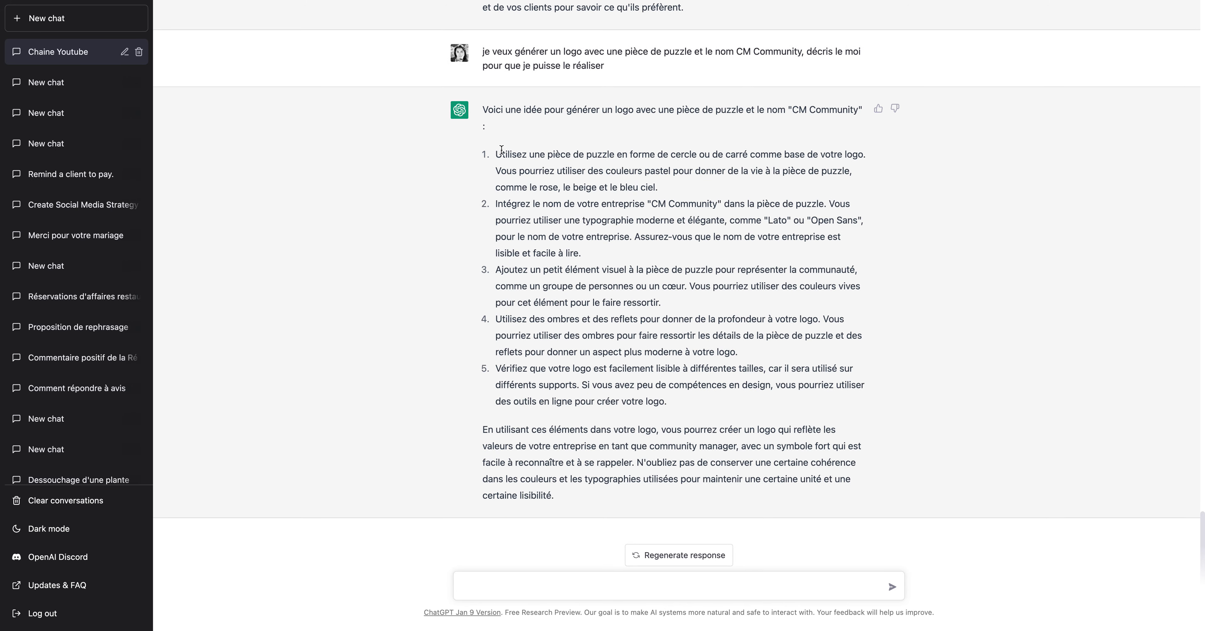
{"action": "left_click_drag", "start_coordinate": [496, 155], "coordinate": [628, 157]}
{"action": "left_click", "coordinate": [601, 159]}
{"action": "left_click_drag", "start_coordinate": [555, 152], "coordinate": [825, 162]}
{"action": "left_click", "coordinate": [603, 162]}
{"action": "left_click_drag", "start_coordinate": [648, 156], "coordinate": [772, 171]}
{"action": "double_click", "coordinate": [599, 155]}
{"action": "left_click_drag", "start_coordinate": [534, 204], "coordinate": [718, 204]}
{"action": "left_click", "coordinate": [651, 205]}
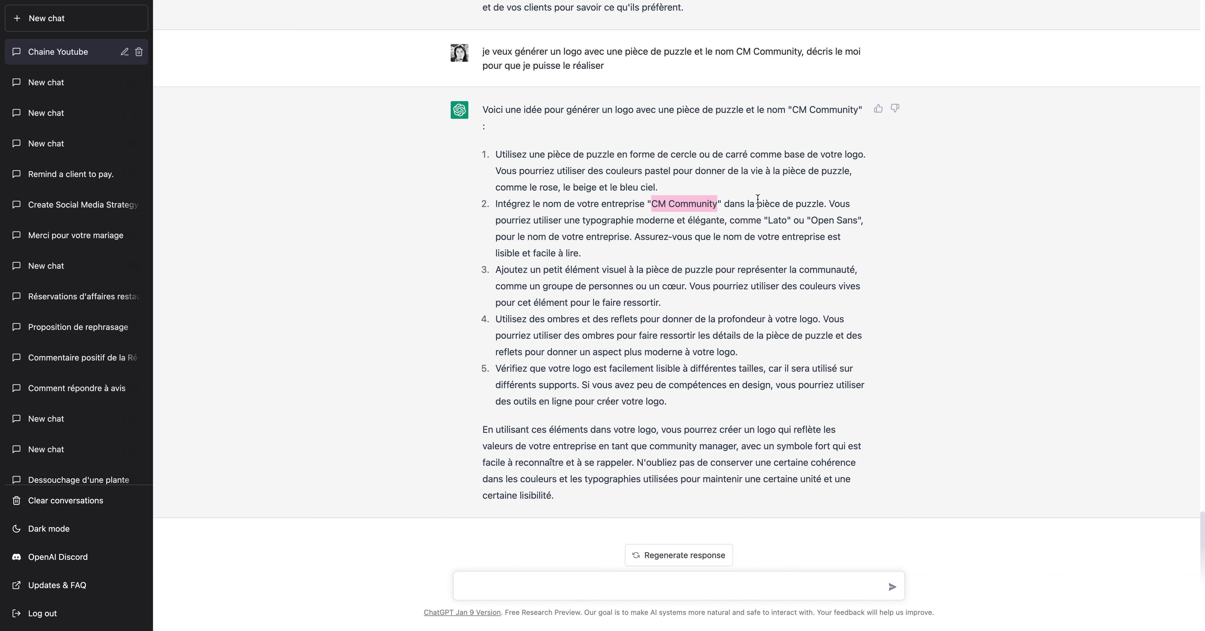
{"action": "left_click", "coordinate": [702, 217]}
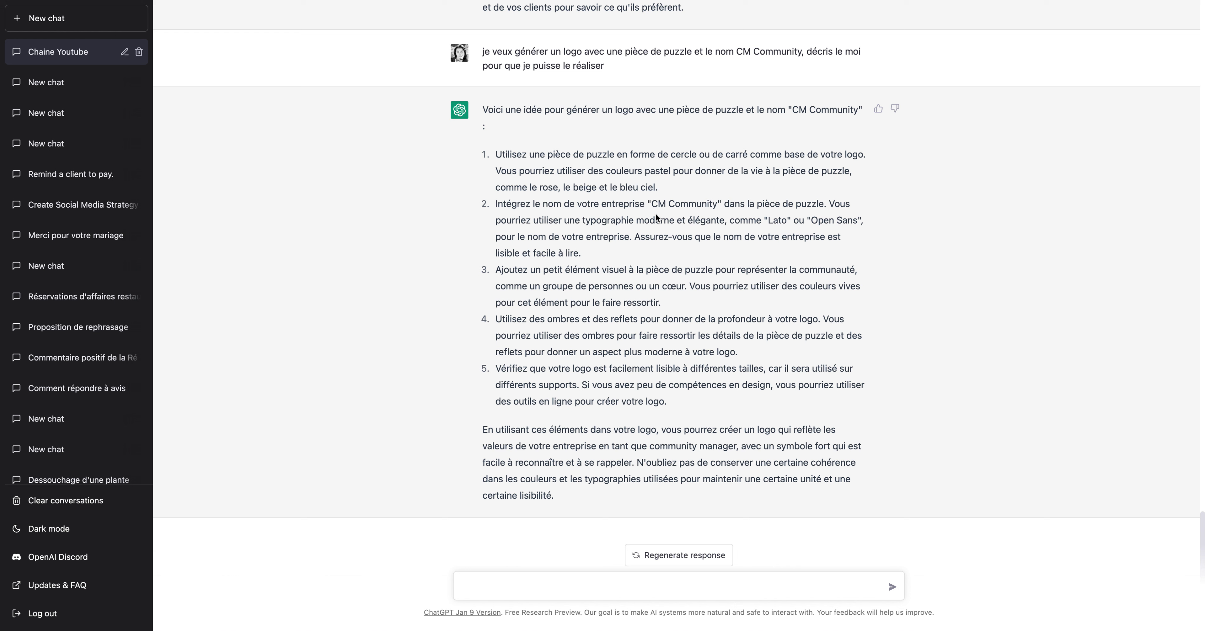
{"action": "scroll", "coordinate": [656, 214], "scroll_direction": "up", "scroll_amount": 15}
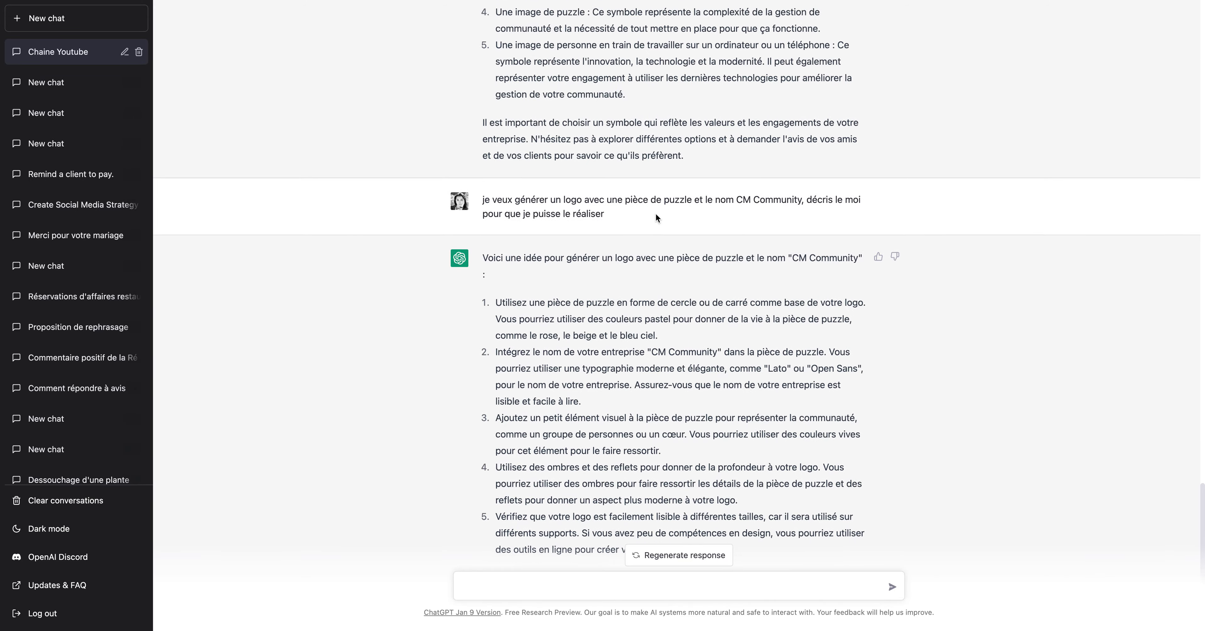
{"action": "scroll", "coordinate": [656, 217], "scroll_direction": "down", "scroll_amount": 15}
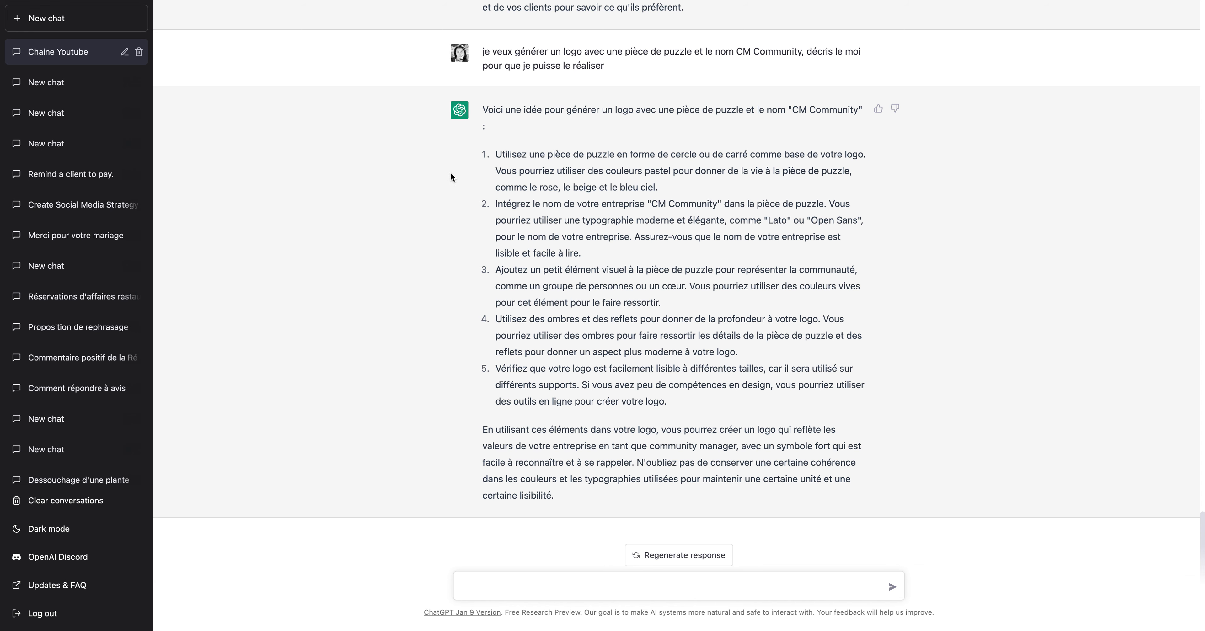
{"action": "scroll", "coordinate": [450, 173], "scroll_direction": "up", "scroll_amount": 2}
{"action": "scroll", "coordinate": [462, 172], "scroll_direction": "down", "scroll_amount": 2}
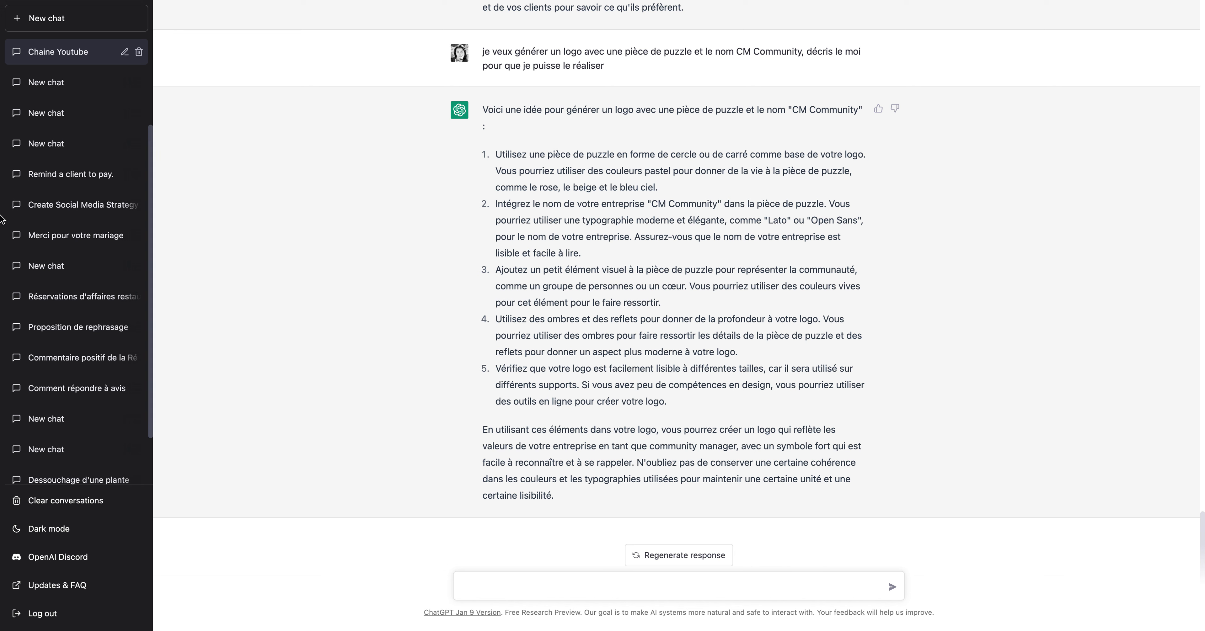
- Open the earlier untitled conversation in which a freelance community manager asks for help creating clients' publications
{"action": "scroll", "coordinate": [82, 70], "scroll_direction": "up", "scroll_amount": 3}
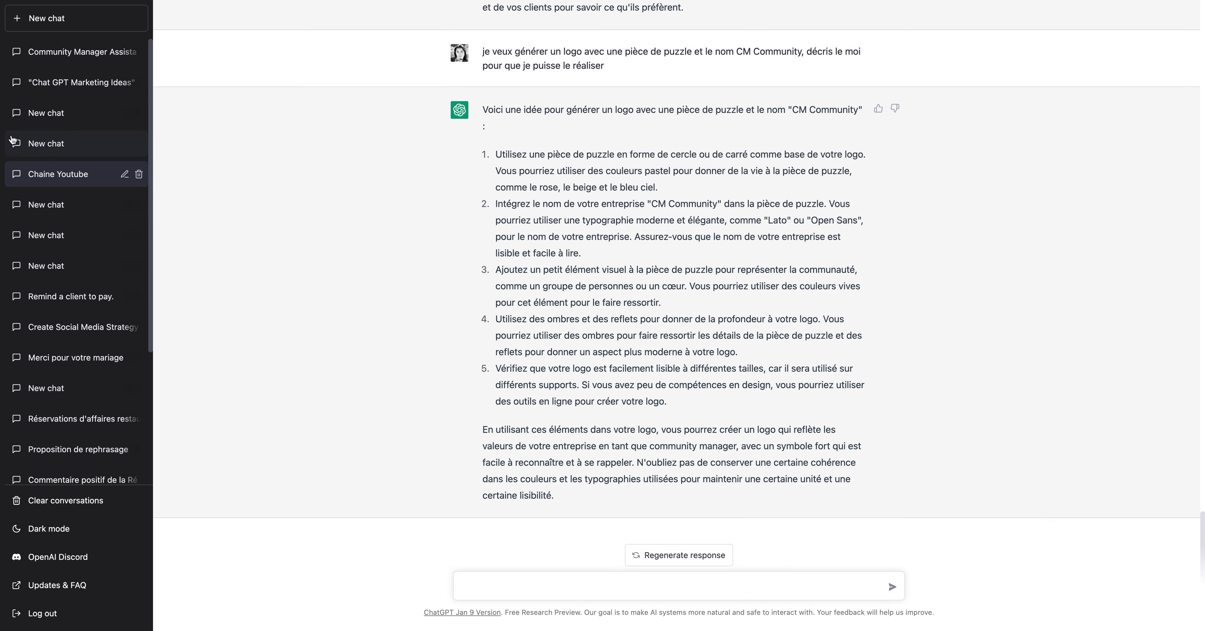
{"action": "left_click", "coordinate": [77, 144]}
{"action": "left_click", "coordinate": [107, 148]}
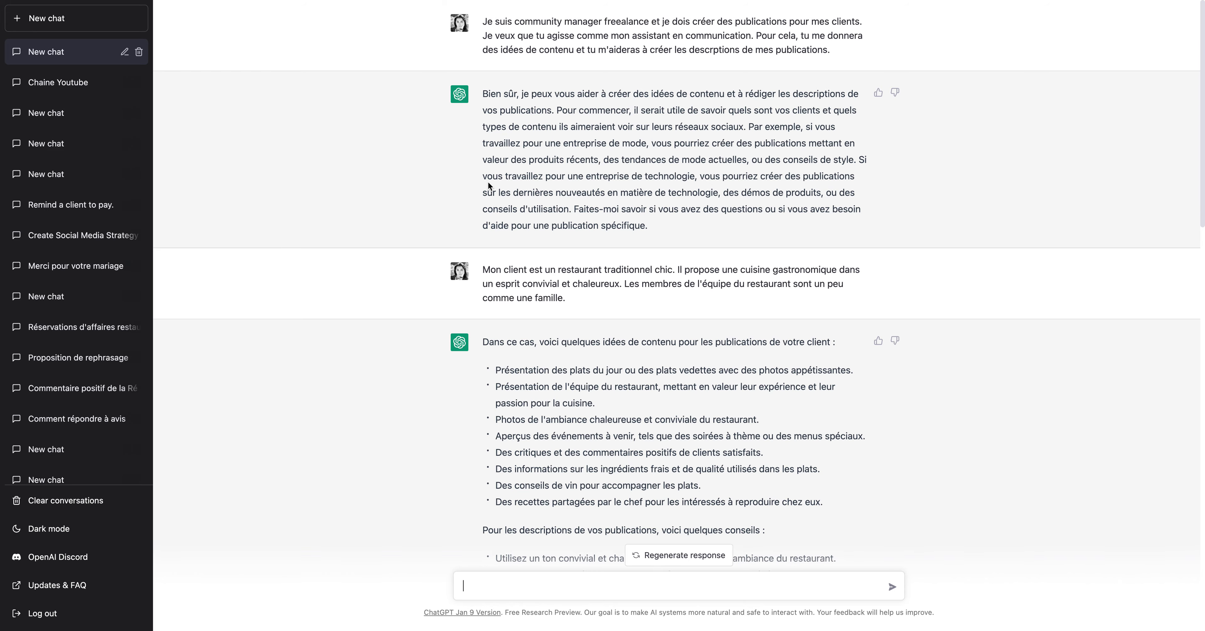
- Look through the restaurant client conversation, from the communication assistant prompt to the Facebook growth rate calculation
{"action": "scroll", "coordinate": [488, 183], "scroll_direction": "down", "scroll_amount": 20}
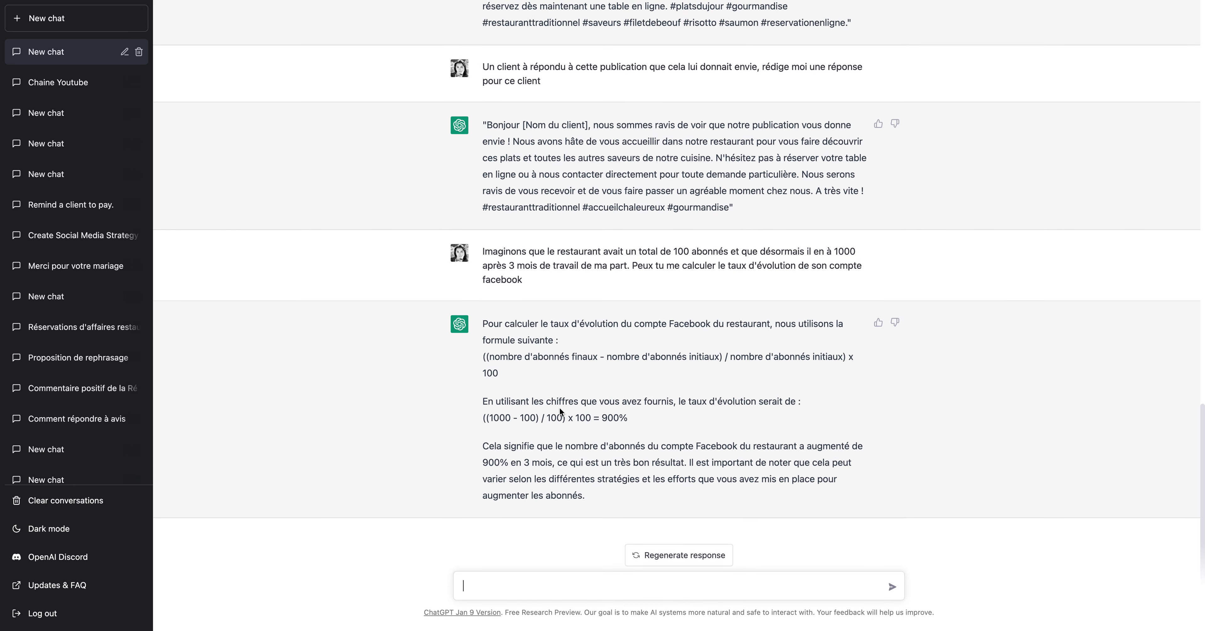
{"action": "scroll", "coordinate": [629, 233], "scroll_direction": "up", "scroll_amount": 20}
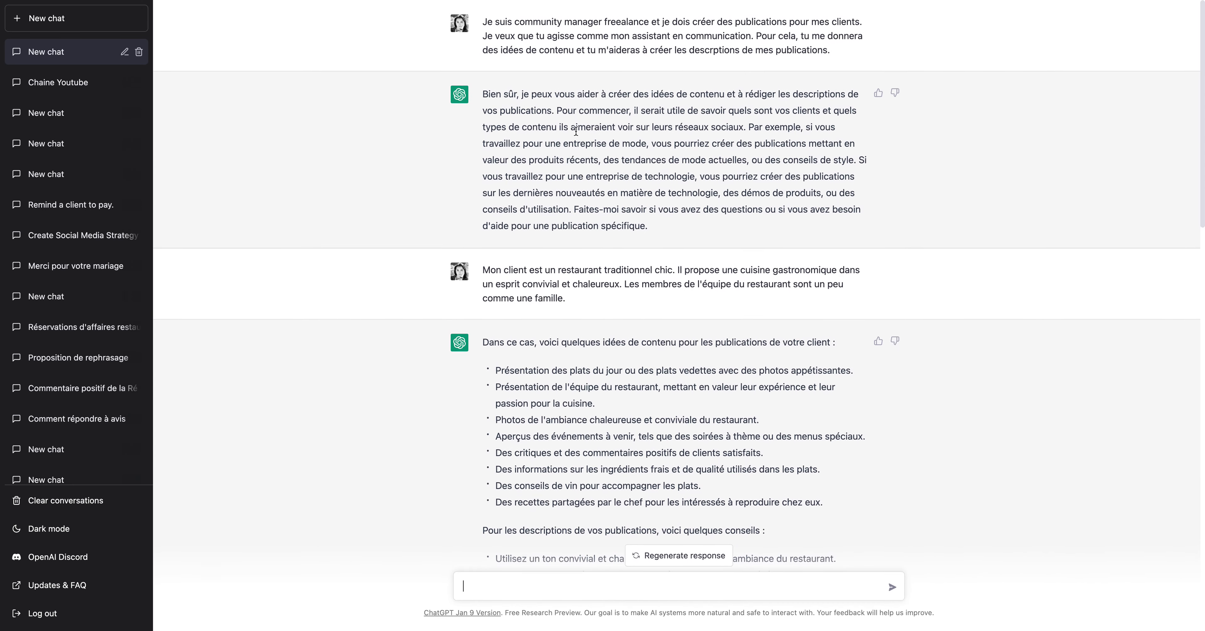
{"action": "left_click_drag", "start_coordinate": [483, 22], "coordinate": [760, 36]}
{"action": "scroll", "coordinate": [771, 83], "scroll_direction": "down", "scroll_amount": 20}
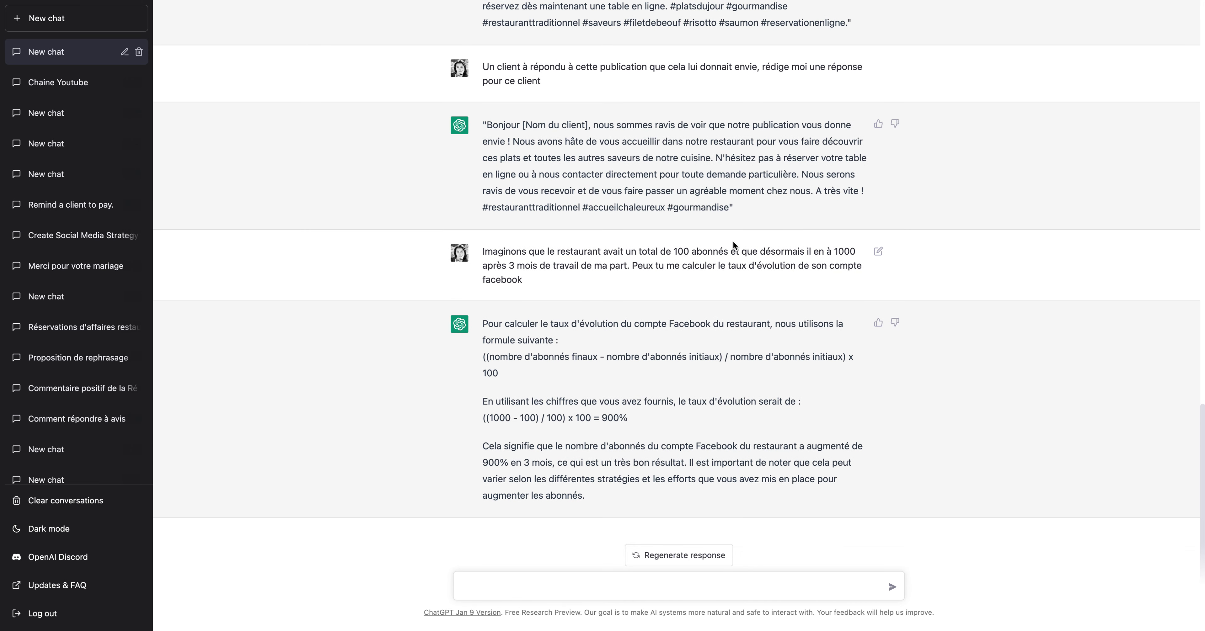
- Begin a new prompt with "Rédige une publication instagram au sujet des différentes possibilités au sein du restaurant."
{"action": "left_click", "coordinate": [550, 585]}
{"action": "type", "text": "Rédige une publication i"}
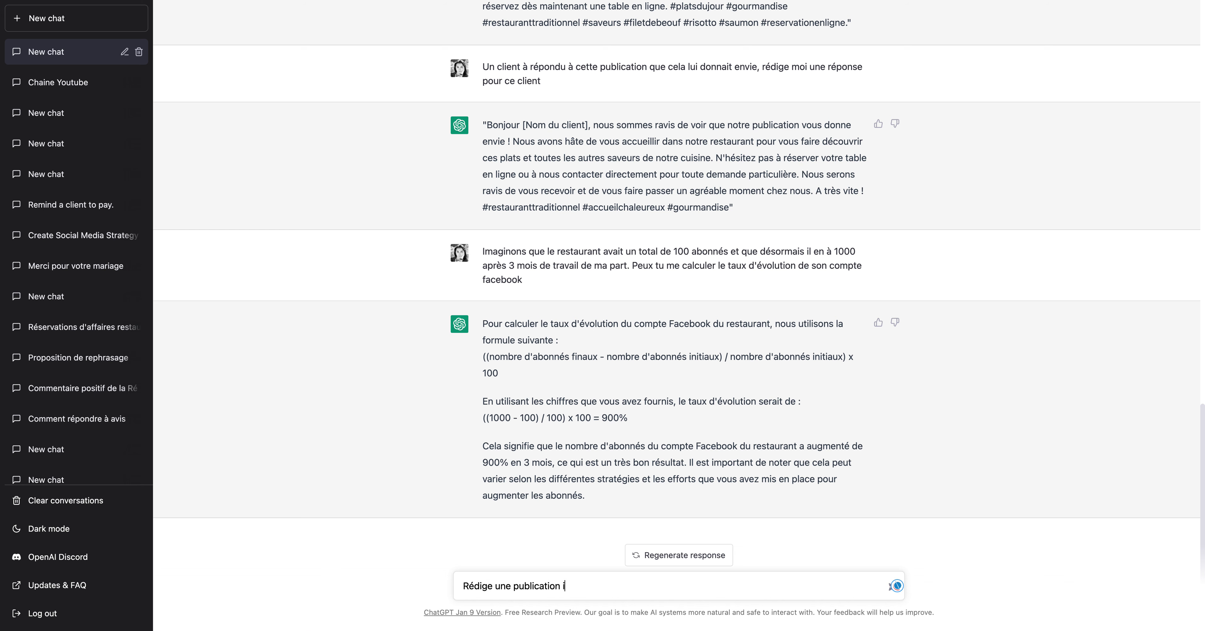
{"action": "type", "text": "nstagram au sujet des"}
{"action": "type", "text": "différentes"}
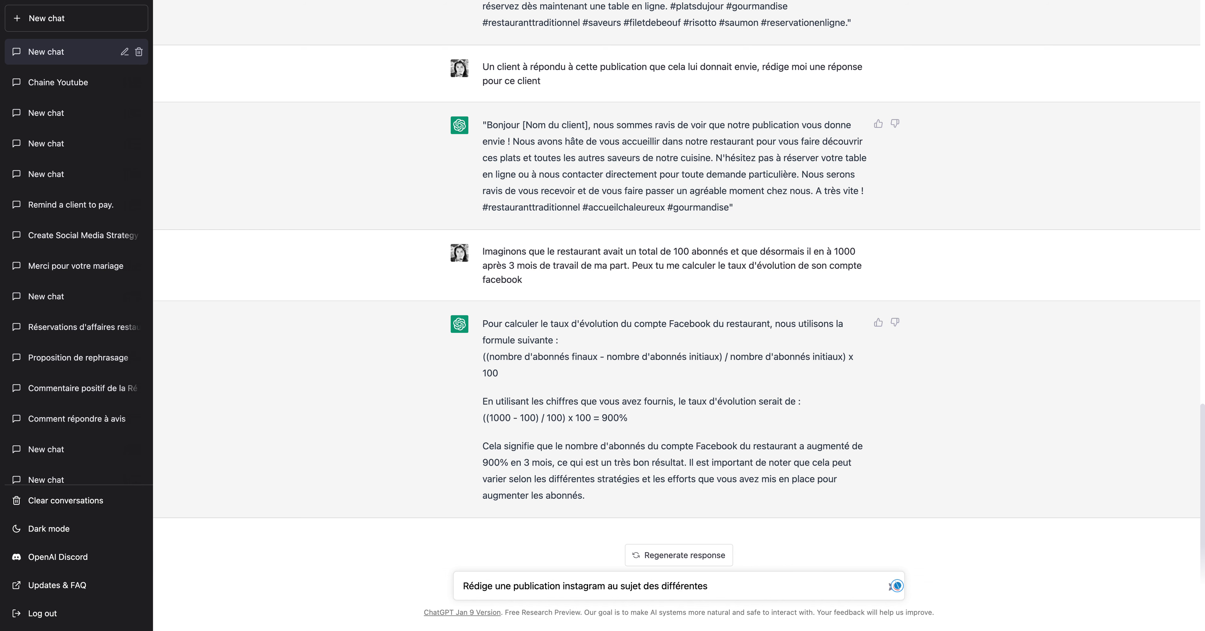
{"action": "type", "text": "posssibility"}
{"action": "type", "text": "bil"}
{"action": "type", "text": " du restaurant "}
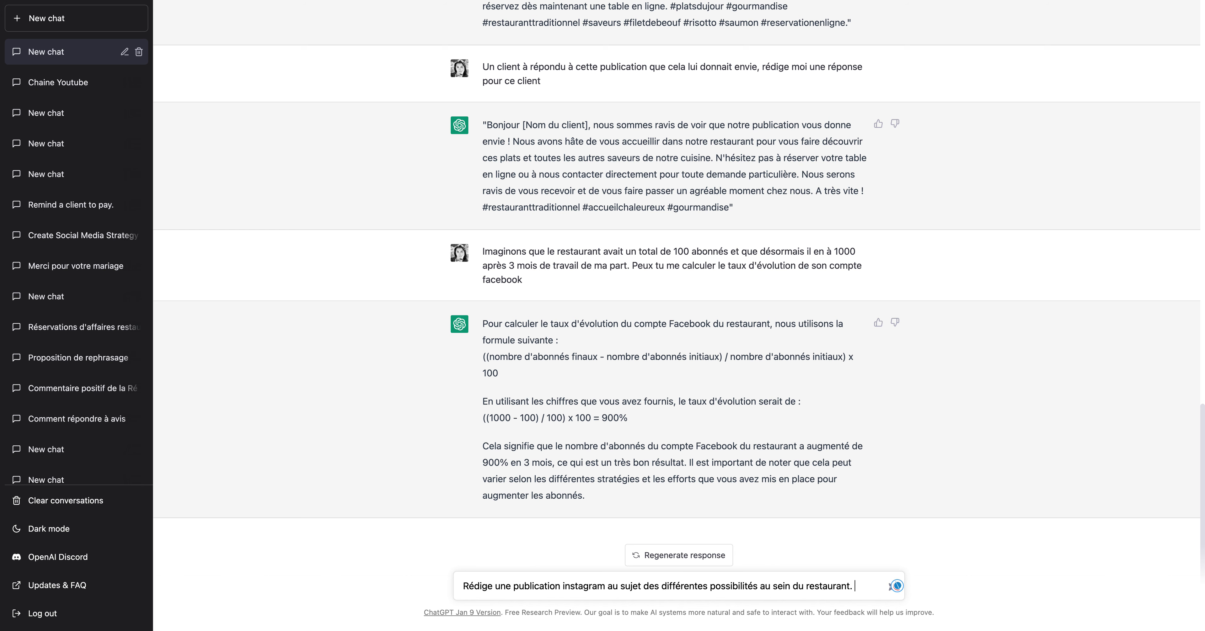
- Add in French that the restaurant seats 80, has spaces adaptable to client needs and a reception room for "mariages, baptemes et sémaines d'entreprise", and submit the prompt
{"action": "type", "text": " Nous pouvons accueillir"}
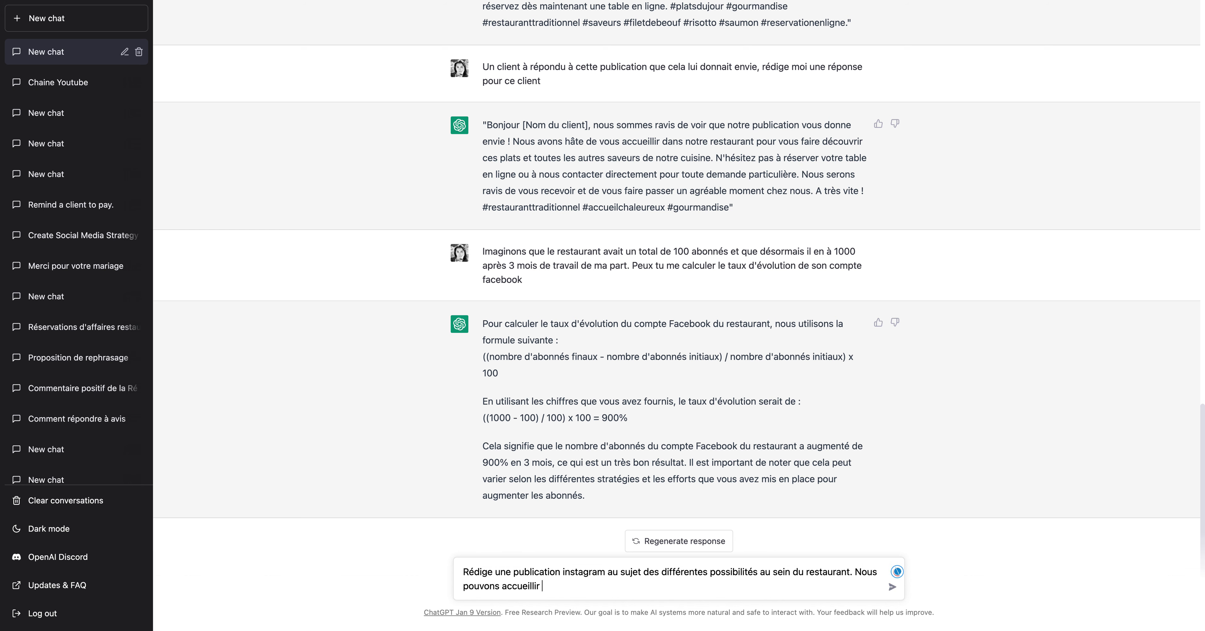
{"action": "type", "text": " 80 couverts et nos espaces sont mo"}
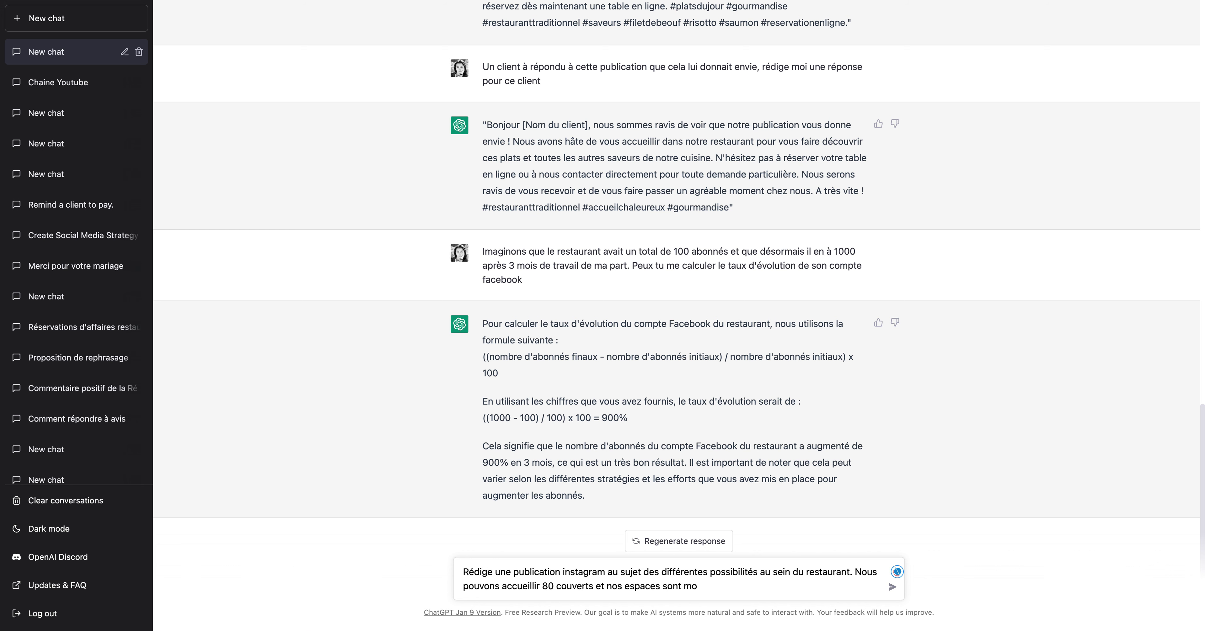
{"action": "type", "text": "dulables en fonction des besoins du c"}
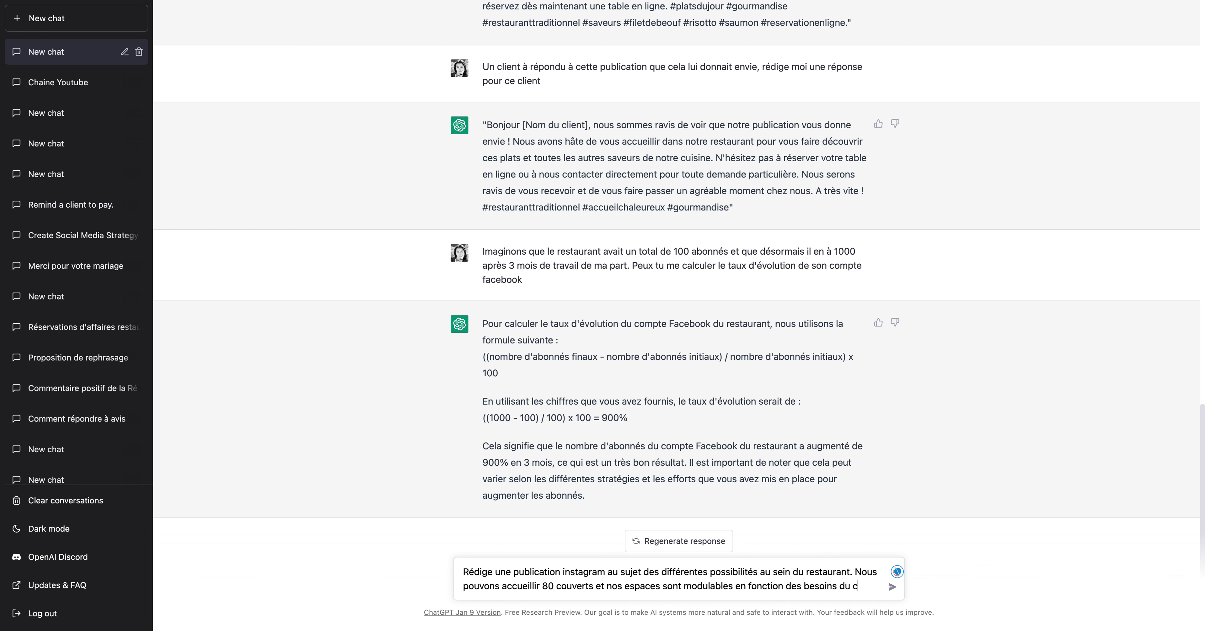
{"action": "type", "text": "lient. Nous"}
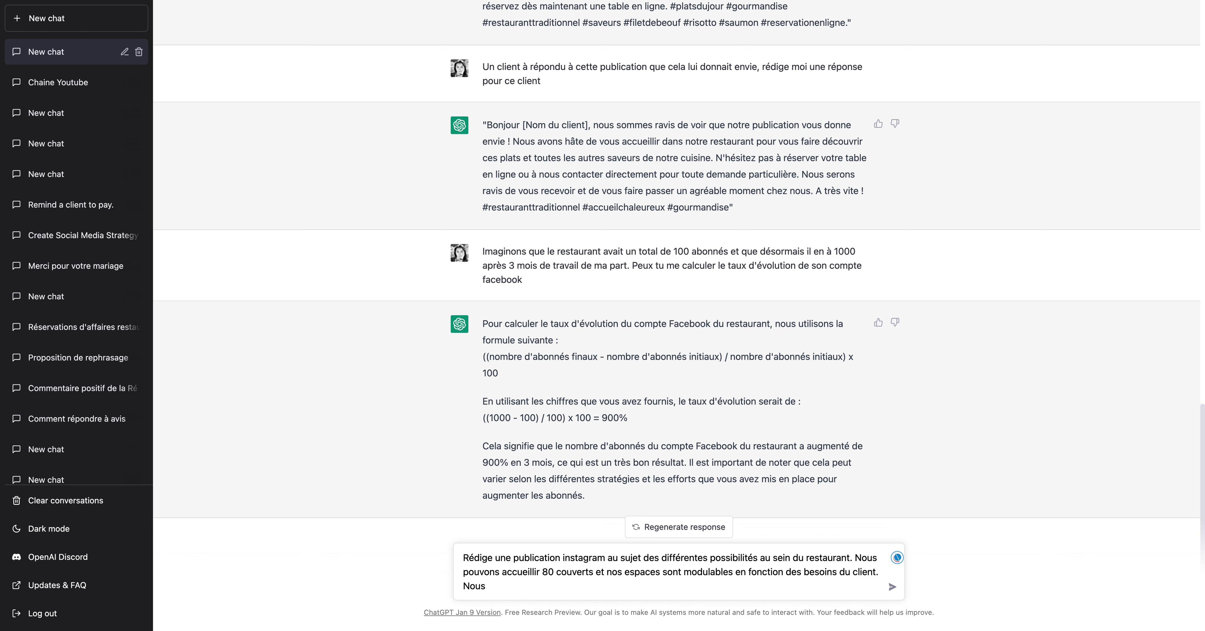
{"action": "type", "text": "avons une salle de réception pour les mariages, baptemes"}
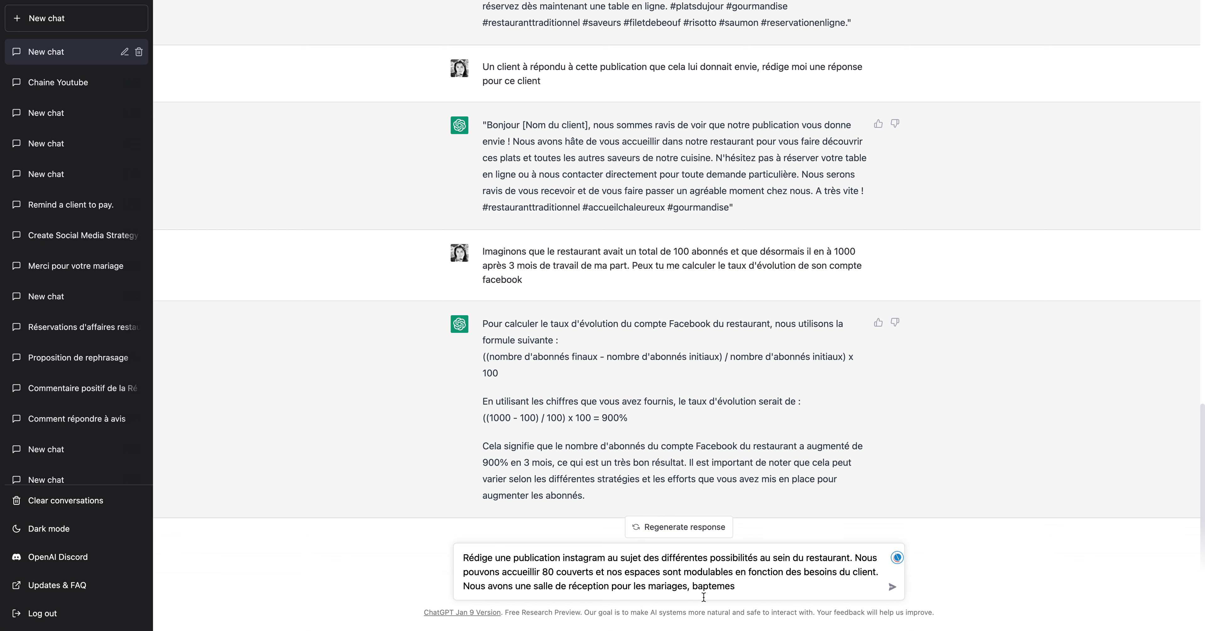
{"action": "type", "text": "et sémaines d'entreprise."}
{"action": "key", "text": "Return"}
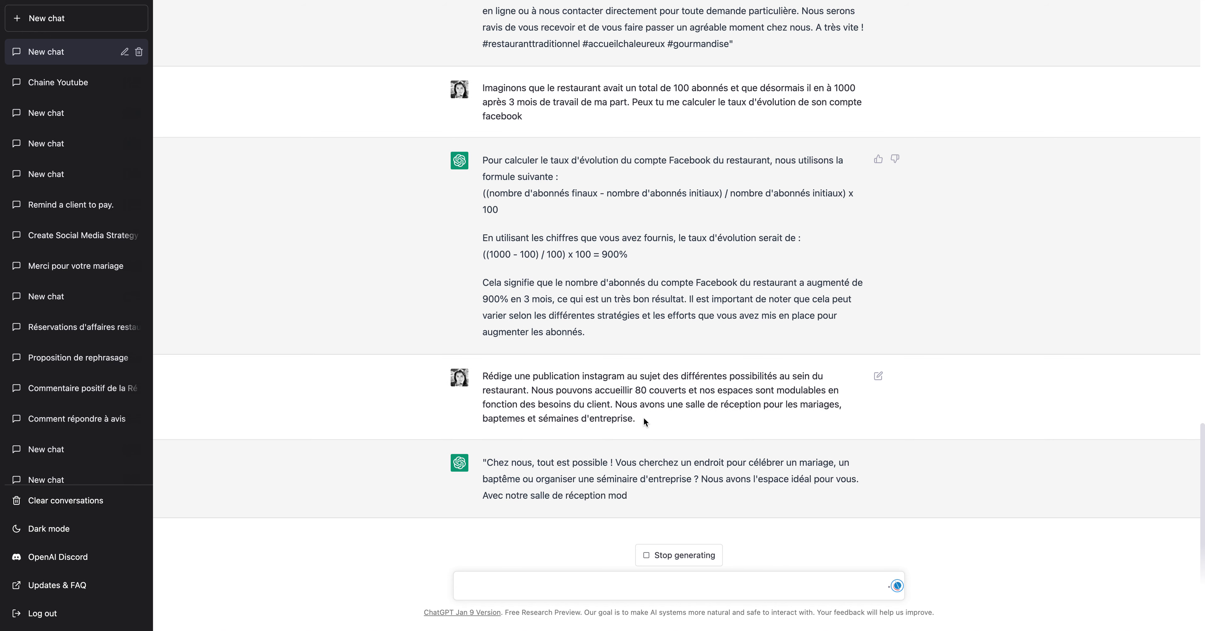
- Review the submitted Instagram publication prompt and the beginning of its generated reply
{"action": "left_click_drag", "start_coordinate": [645, 416], "coordinate": [466, 369]}
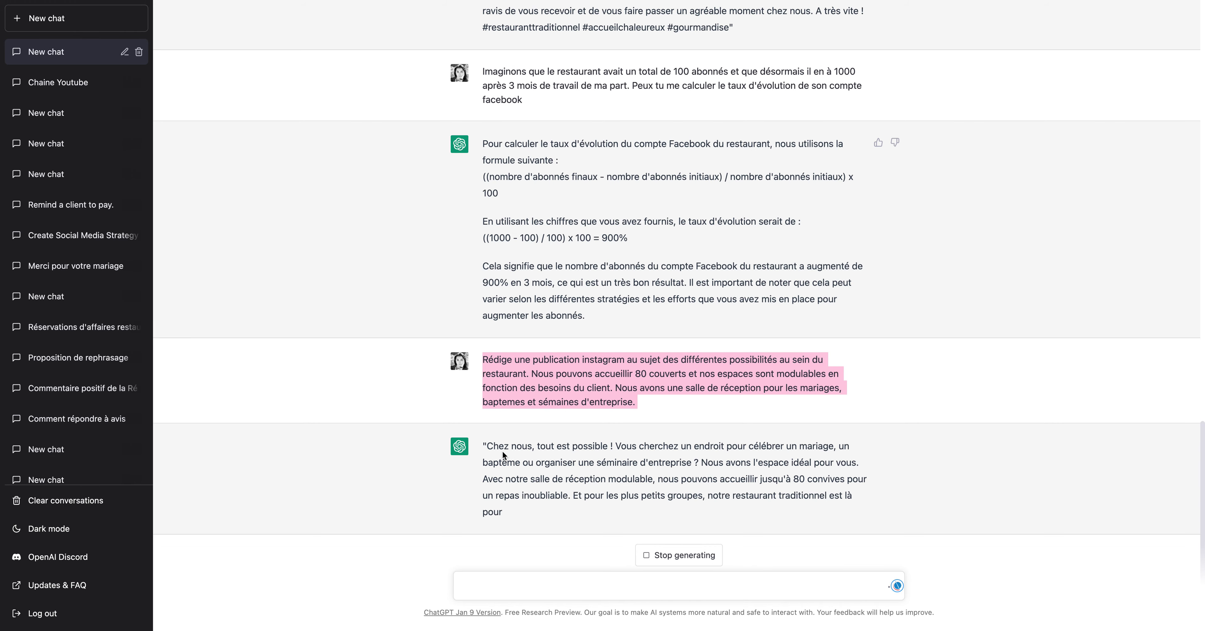
{"action": "left_click_drag", "start_coordinate": [486, 429], "coordinate": [549, 429]}
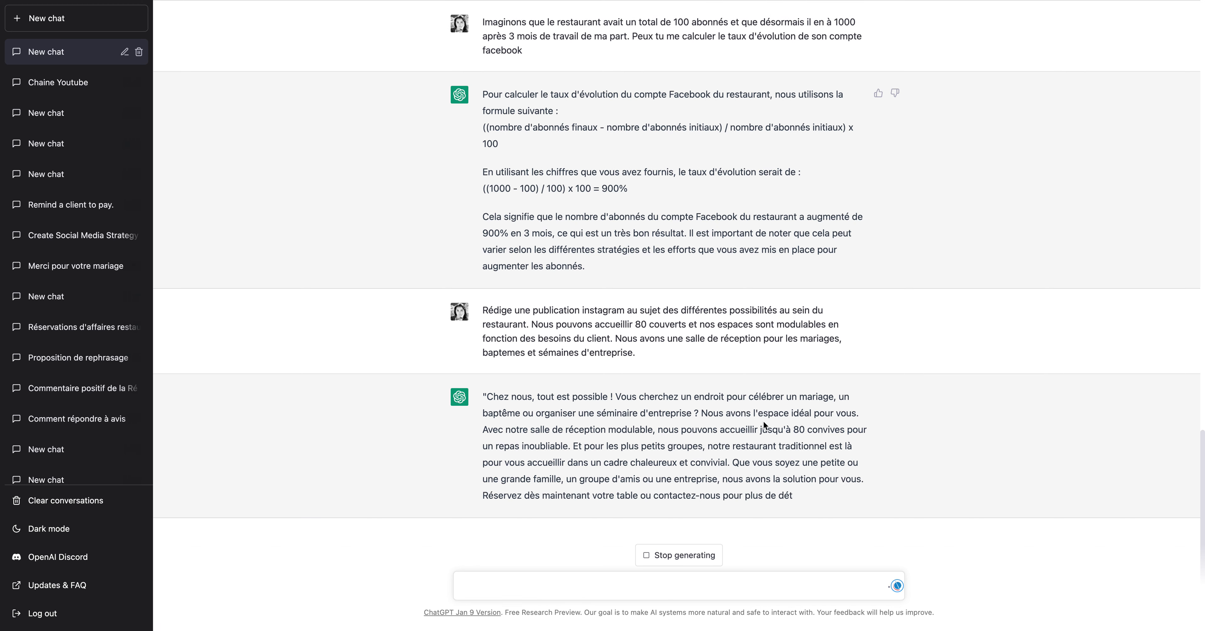
- Compare the generated publication's sentence on the modular reception room and 80 guests with the details given in the Instagram prompt
{"action": "left_click_drag", "start_coordinate": [481, 413], "coordinate": [582, 412]}
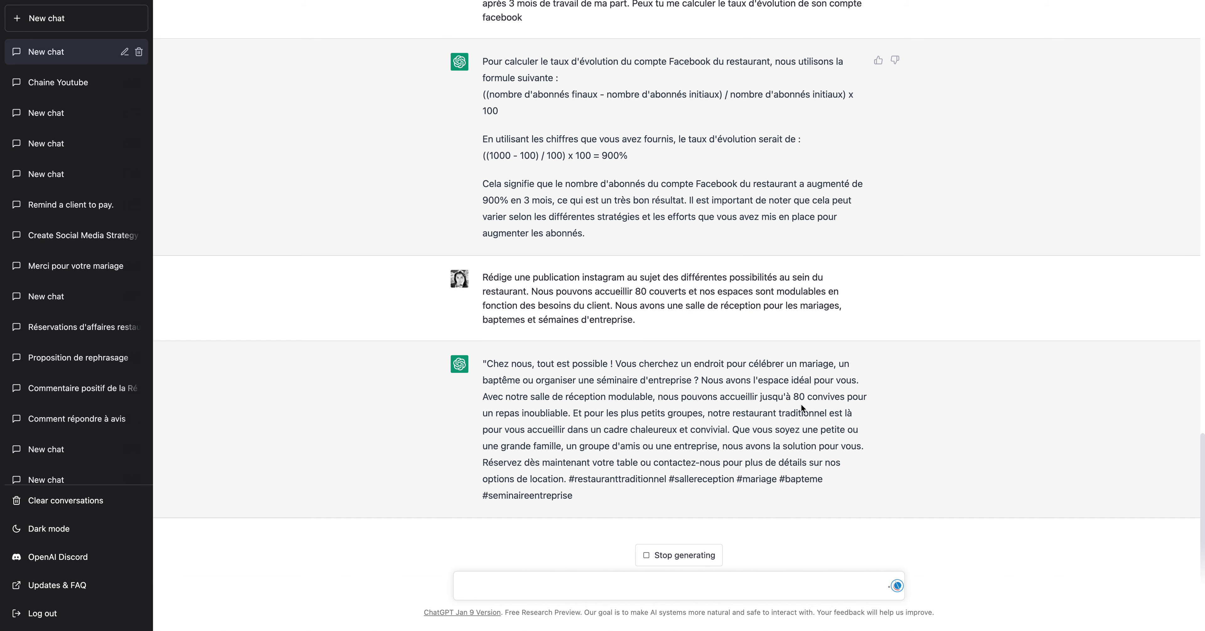
{"action": "left_click_drag", "start_coordinate": [482, 395], "coordinate": [570, 413]}
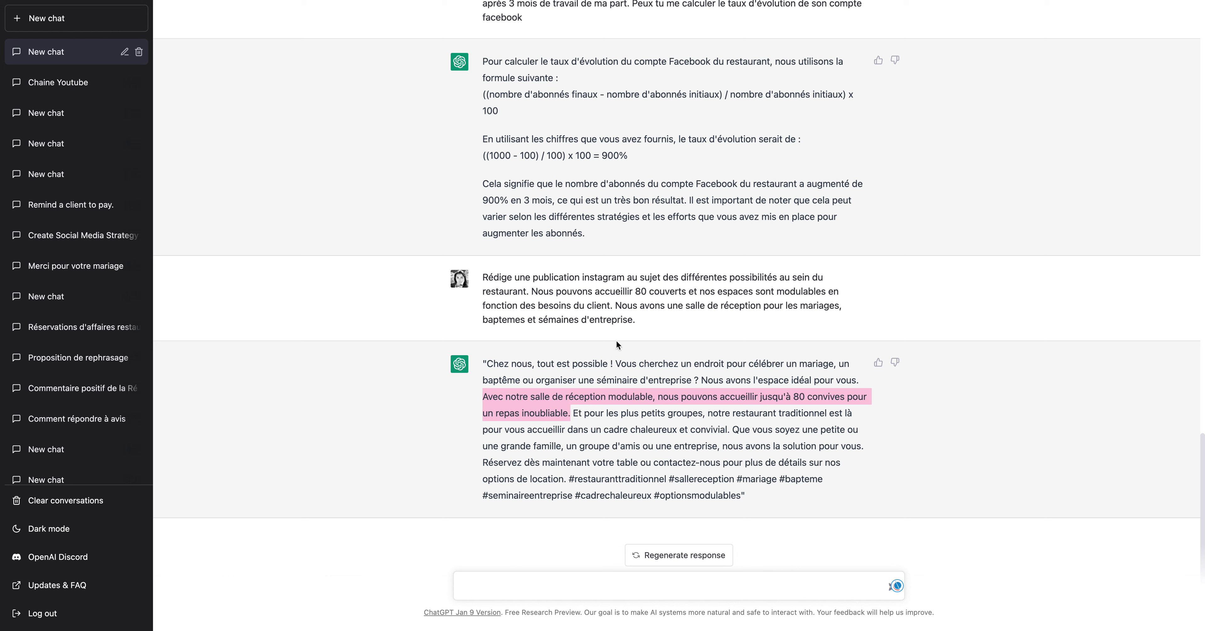
{"action": "left_click_drag", "start_coordinate": [604, 291], "coordinate": [702, 291]}
{"action": "left_click", "coordinate": [541, 296]}
{"action": "left_click", "coordinate": [550, 291]}
{"action": "left_click", "coordinate": [728, 291]}
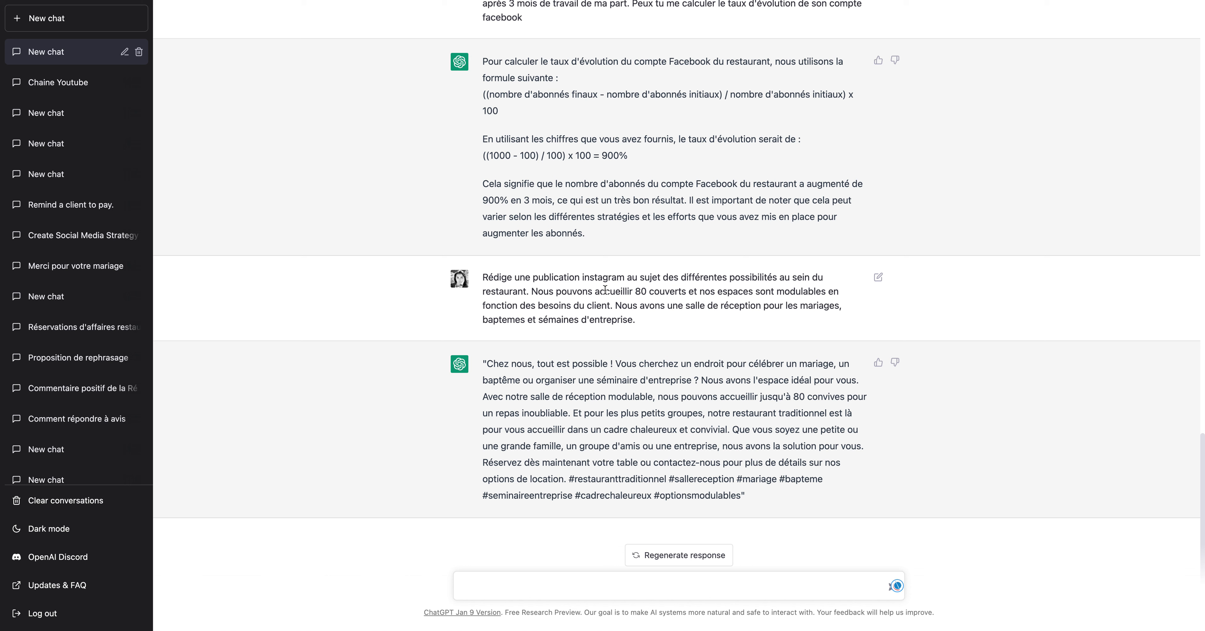
{"action": "left_click_drag", "start_coordinate": [623, 291], "coordinate": [907, 308]}
{"action": "left_click", "coordinate": [641, 290]}
{"action": "left_click", "coordinate": [666, 304]}
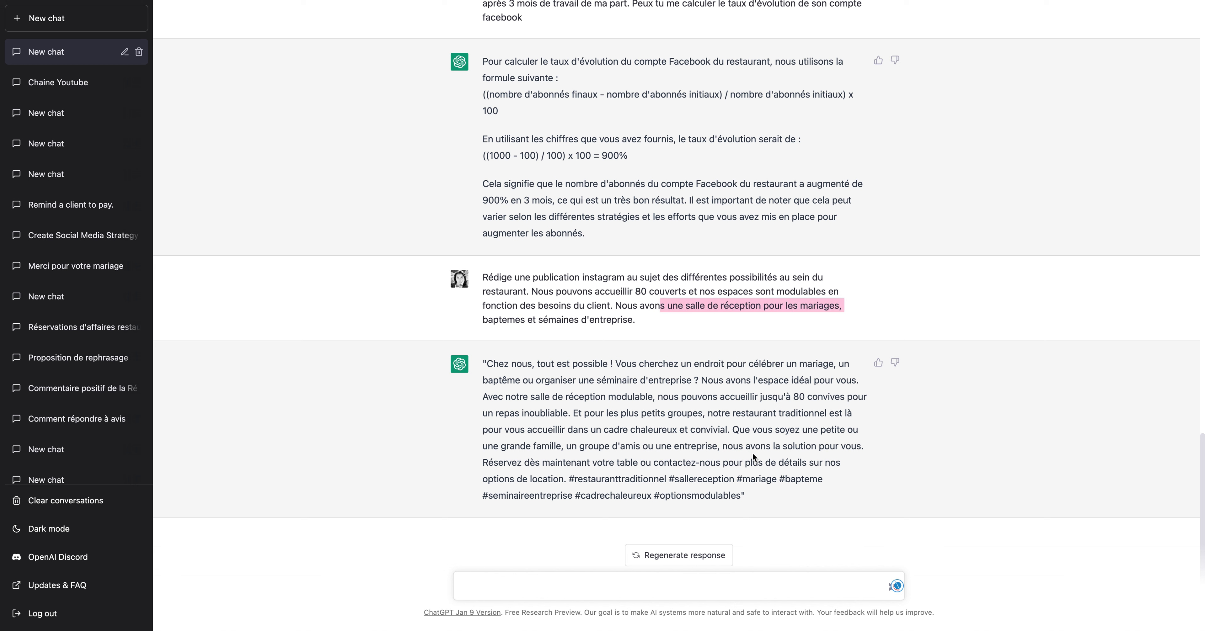
- Examine how the generated publication words the seating capacity, the smaller groups and the restaurant's setting
{"action": "left_click_drag", "start_coordinate": [660, 397], "coordinate": [842, 398]}
{"action": "left_click", "coordinate": [614, 409]}
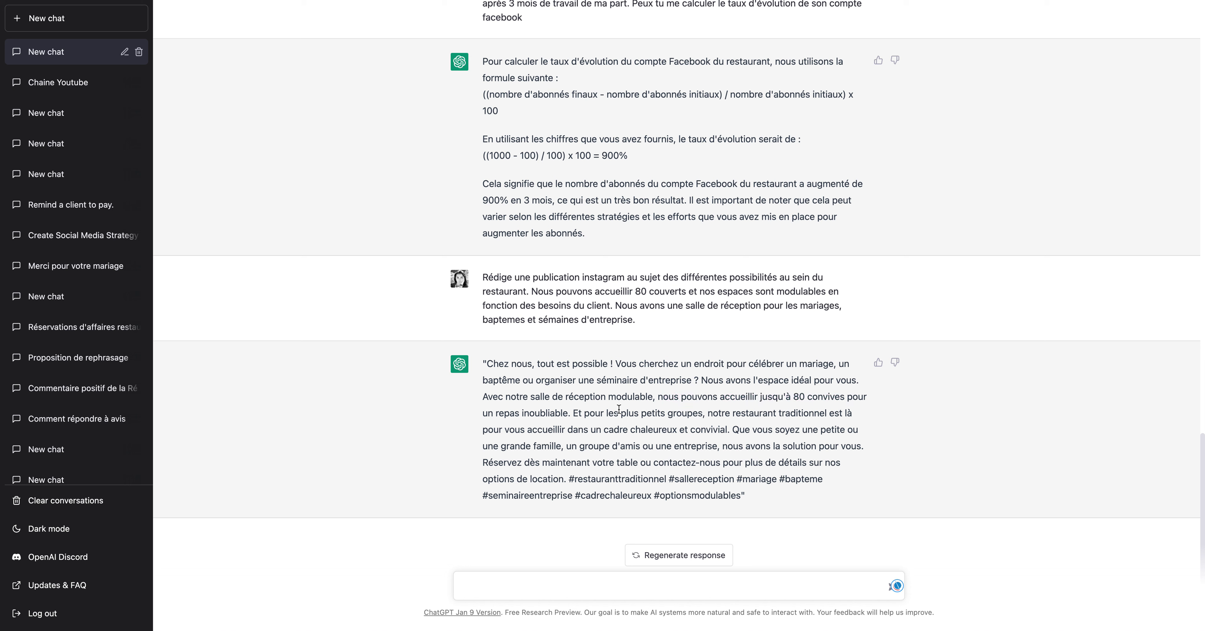
{"action": "left_click_drag", "start_coordinate": [659, 399], "coordinate": [659, 400]}
{"action": "left_click_drag", "start_coordinate": [657, 395], "coordinate": [663, 396]}
{"action": "left_click", "coordinate": [759, 393]}
{"action": "left_click_drag", "start_coordinate": [575, 414], "coordinate": [731, 432]}
{"action": "left_click", "coordinate": [744, 428]}
{"action": "double_click", "coordinate": [645, 427]}
- Find "esprit convivial et chaleureux" in the earlier client description and compare it with "chaleureux et convivial" in the generated publication
{"action": "scroll", "coordinate": [722, 278], "scroll_direction": "up", "scroll_amount": 3}
{"action": "scroll", "coordinate": [721, 277], "scroll_direction": "up", "scroll_amount": 10}
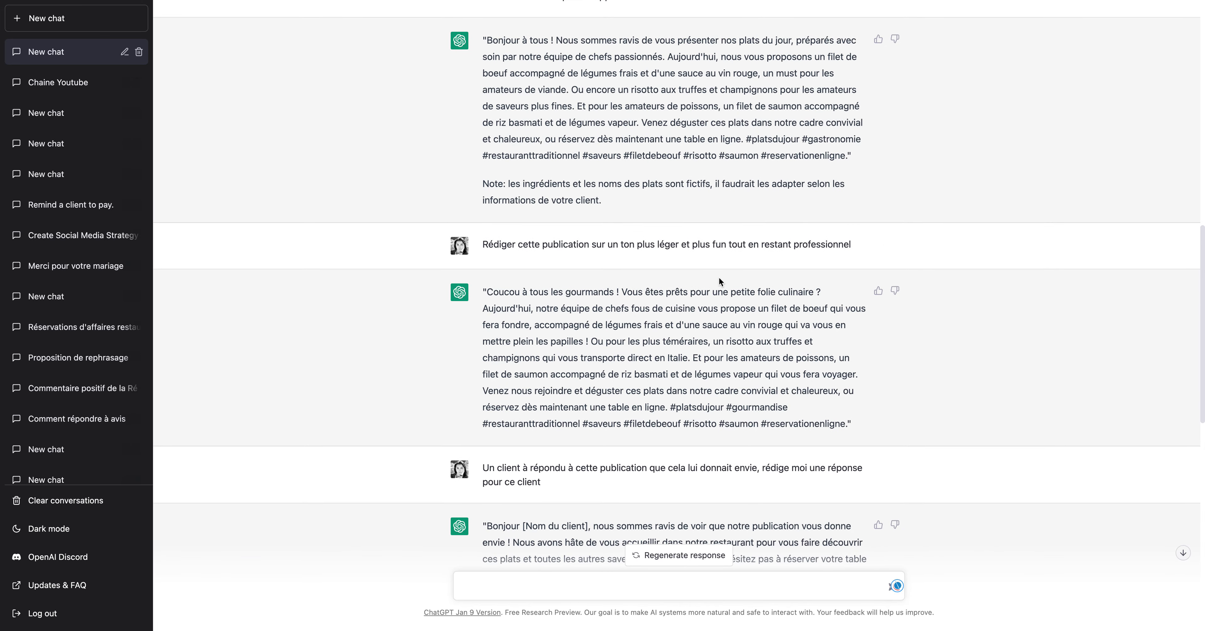
{"action": "scroll", "coordinate": [719, 279], "scroll_direction": "up", "scroll_amount": 5}
{"action": "scroll", "coordinate": [719, 279], "scroll_direction": "up", "scroll_amount": 8}
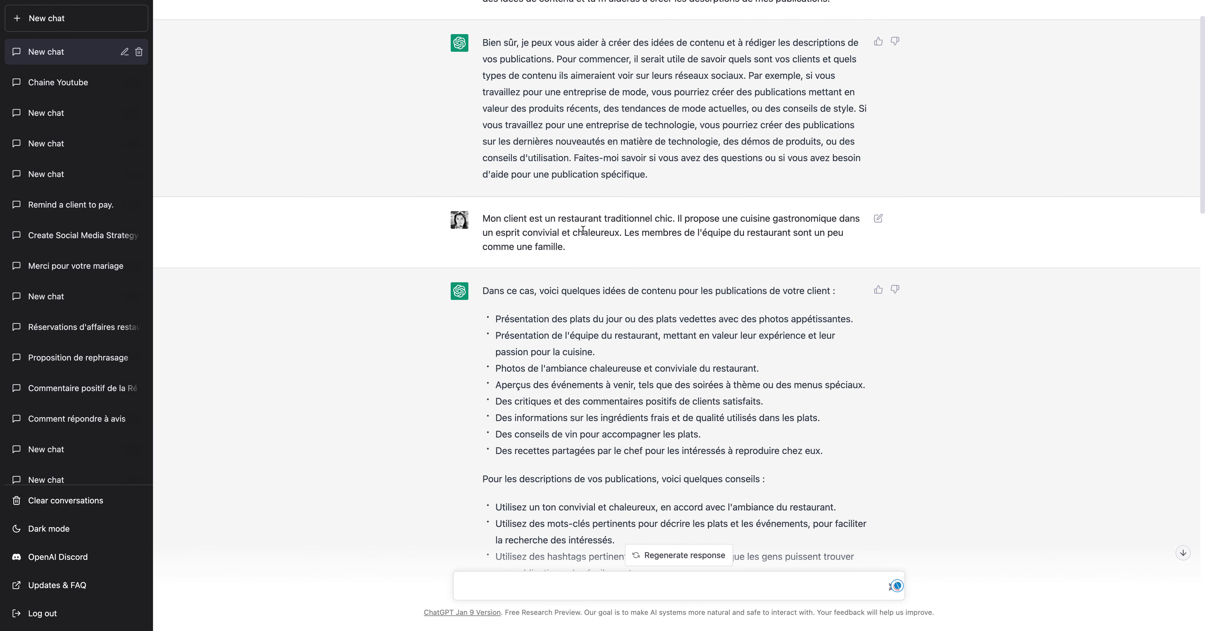
{"action": "left_click_drag", "start_coordinate": [496, 233], "coordinate": [625, 229]}
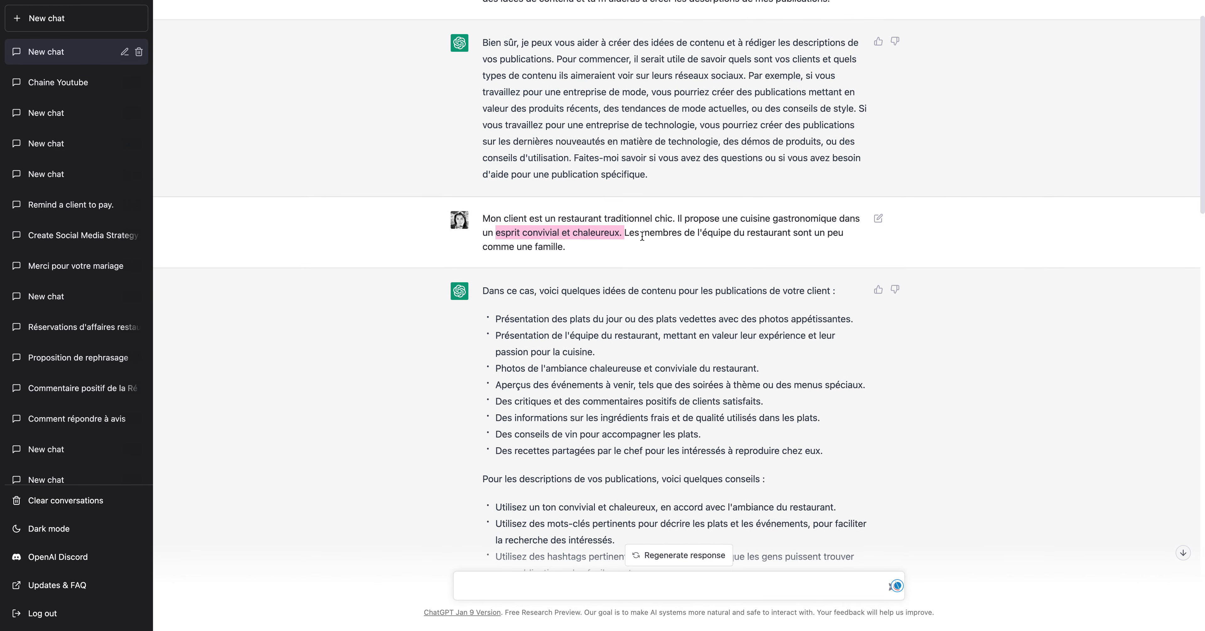
{"action": "scroll", "coordinate": [648, 236], "scroll_direction": "down", "scroll_amount": 15}
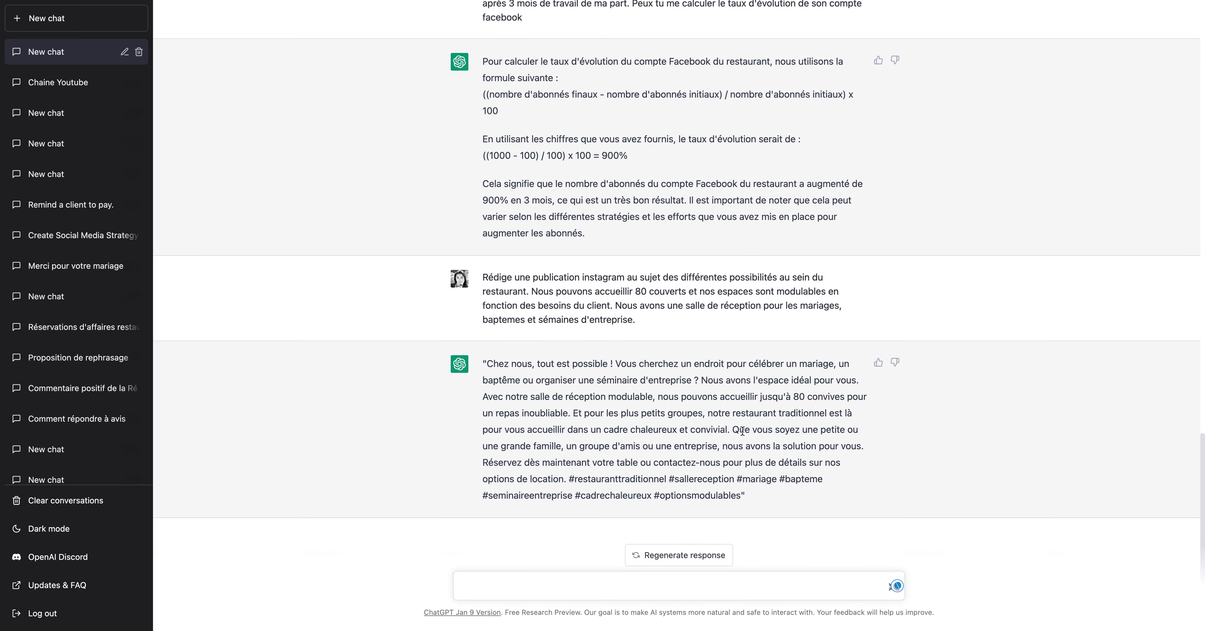
{"action": "left_click_drag", "start_coordinate": [631, 429], "coordinate": [730, 429]}
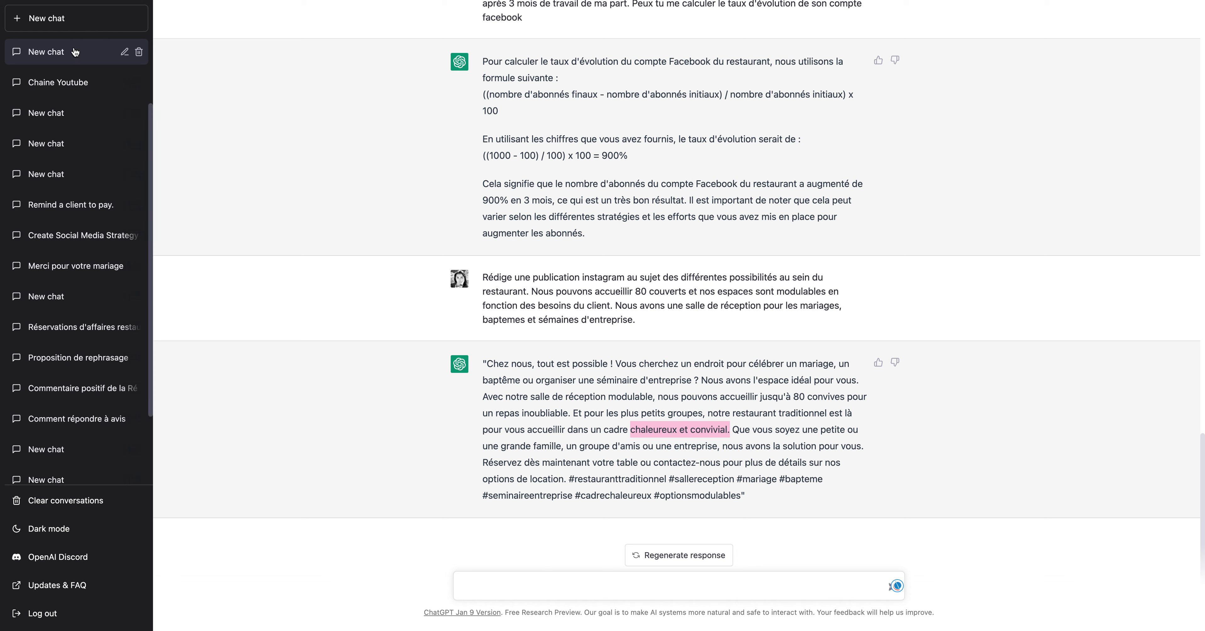
- Rename the current conversation as "Restaurant Youtube" and check its place in the conversation list
{"action": "left_click", "coordinate": [124, 52]}
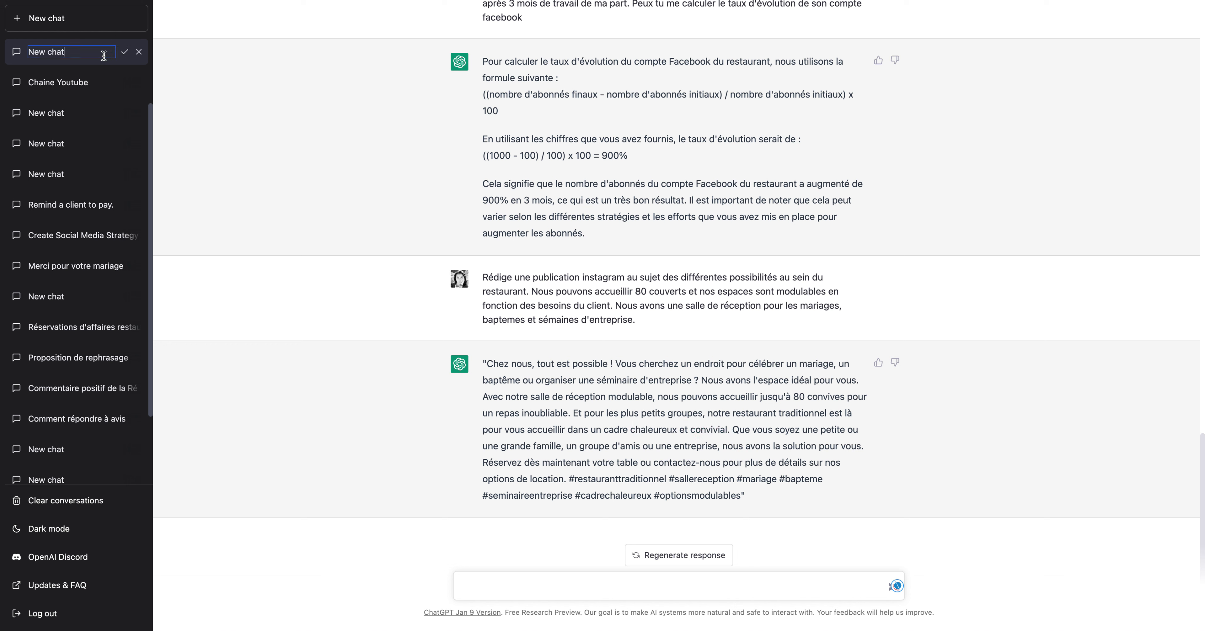
{"action": "triple_click", "coordinate": [87, 54]}
{"action": "type", "text": "Restaurant Youtube"}
{"action": "left_click", "coordinate": [126, 52]}
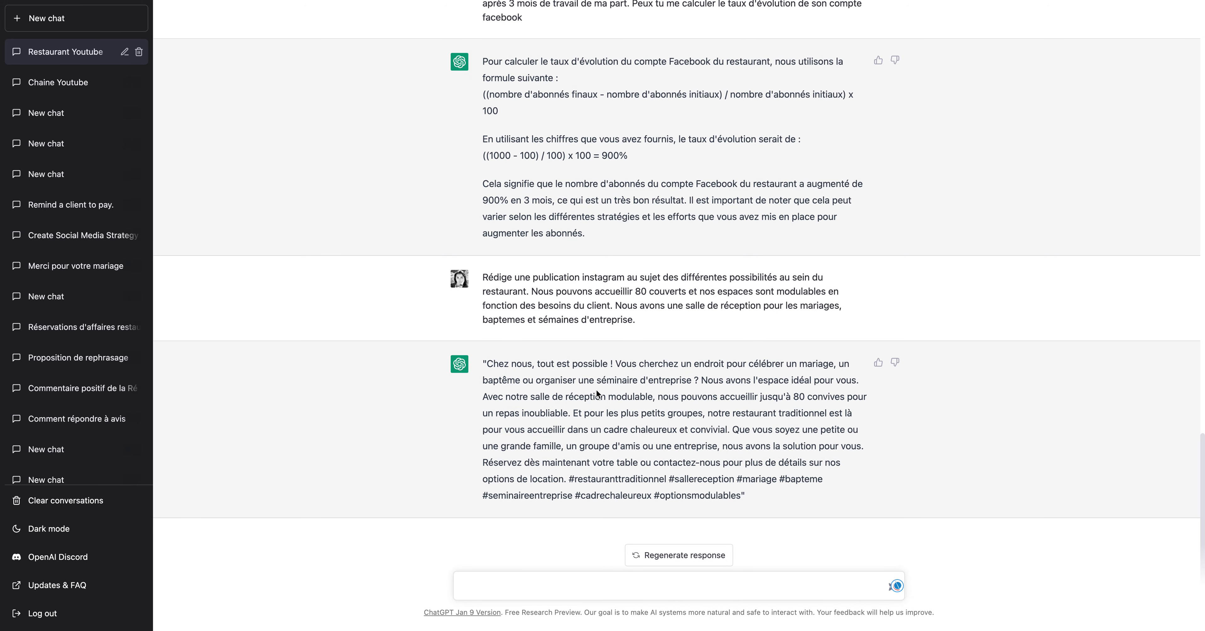
{"action": "scroll", "coordinate": [113, 115], "scroll_direction": "up", "scroll_amount": 1}
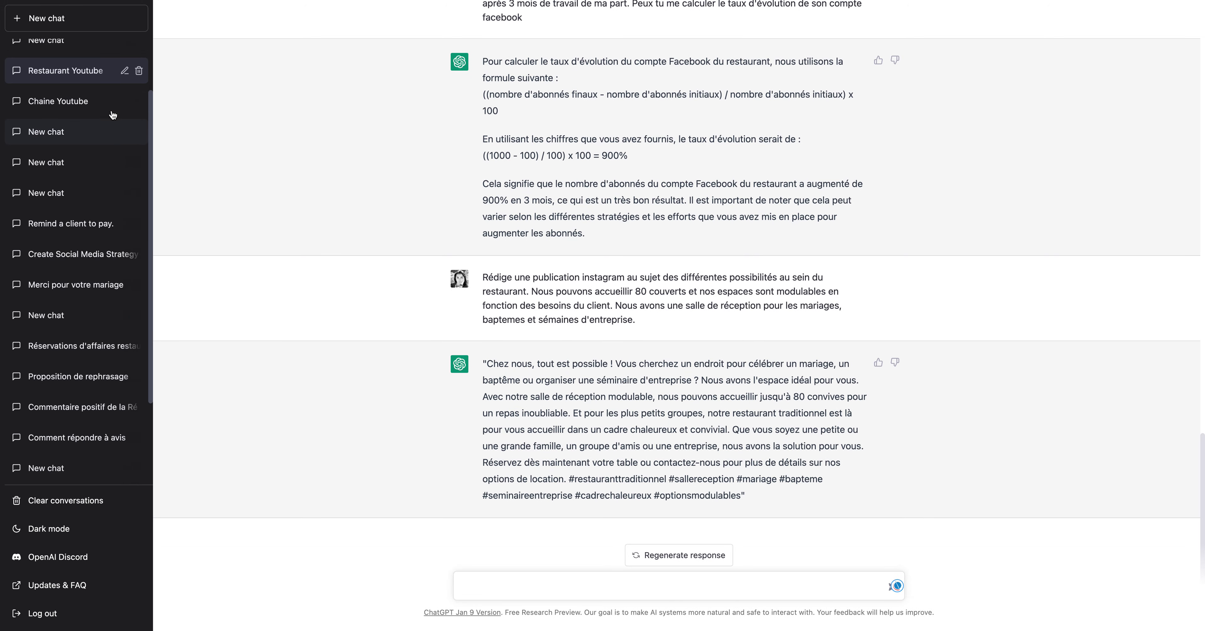
{"action": "scroll", "coordinate": [112, 116], "scroll_direction": "up", "scroll_amount": 3}
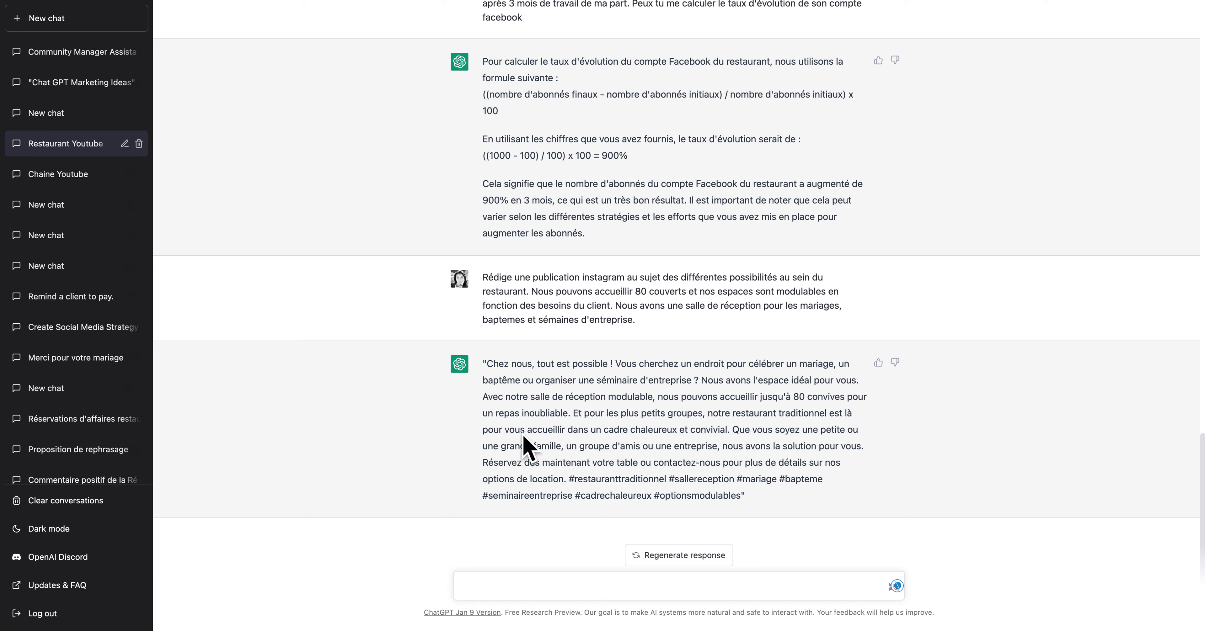
- Review the closing sentences of the generated Instagram publication and its hashtags, from #restauranttraditionnel to #optionsmodulables
{"action": "left_click_drag", "start_coordinate": [566, 448], "coordinate": [936, 458]}
{"action": "left_click", "coordinate": [739, 447]}
{"action": "left_click_drag", "start_coordinate": [482, 462], "coordinate": [800, 494]}
{"action": "left_click", "coordinate": [599, 445]}
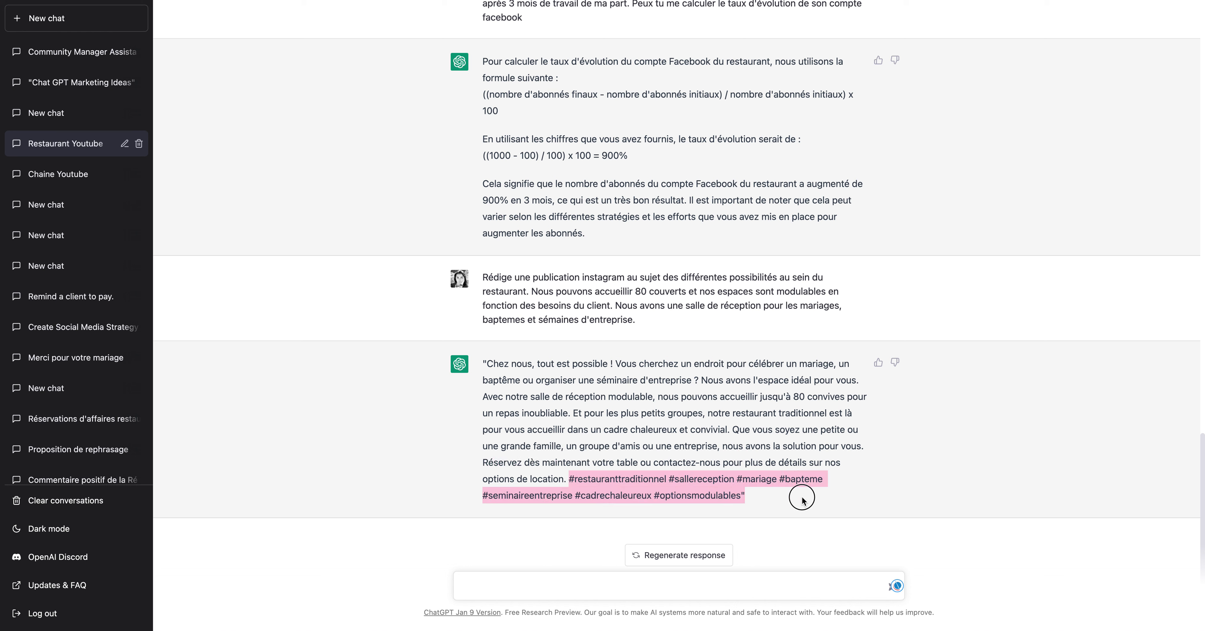
{"action": "left_click", "coordinate": [753, 501]}
{"action": "left_click", "coordinate": [567, 478]}
{"action": "left_click_drag", "start_coordinate": [568, 478], "coordinate": [796, 489]}
- Submit the prompt "Donne moi les hashtags les plus pertinents pour instram en janvier dans la restauration"
{"action": "left_click", "coordinate": [683, 586]}
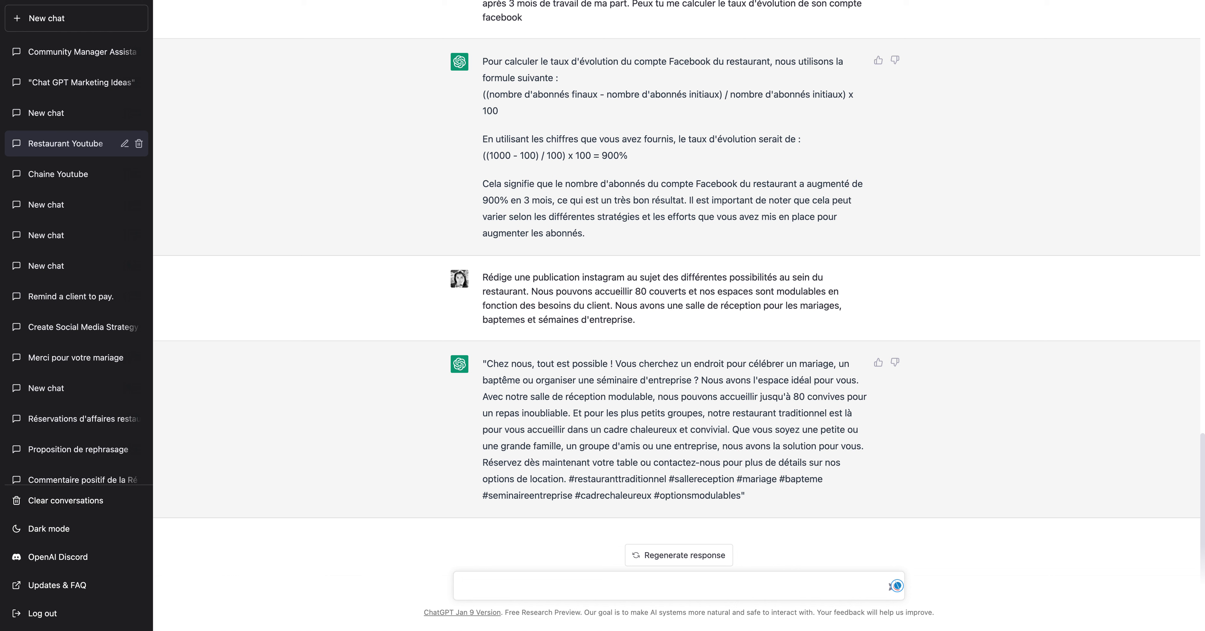
{"action": "type", "text": "onne"}
{"action": "type", "text": "moi les hashtags les plus pertinen"}
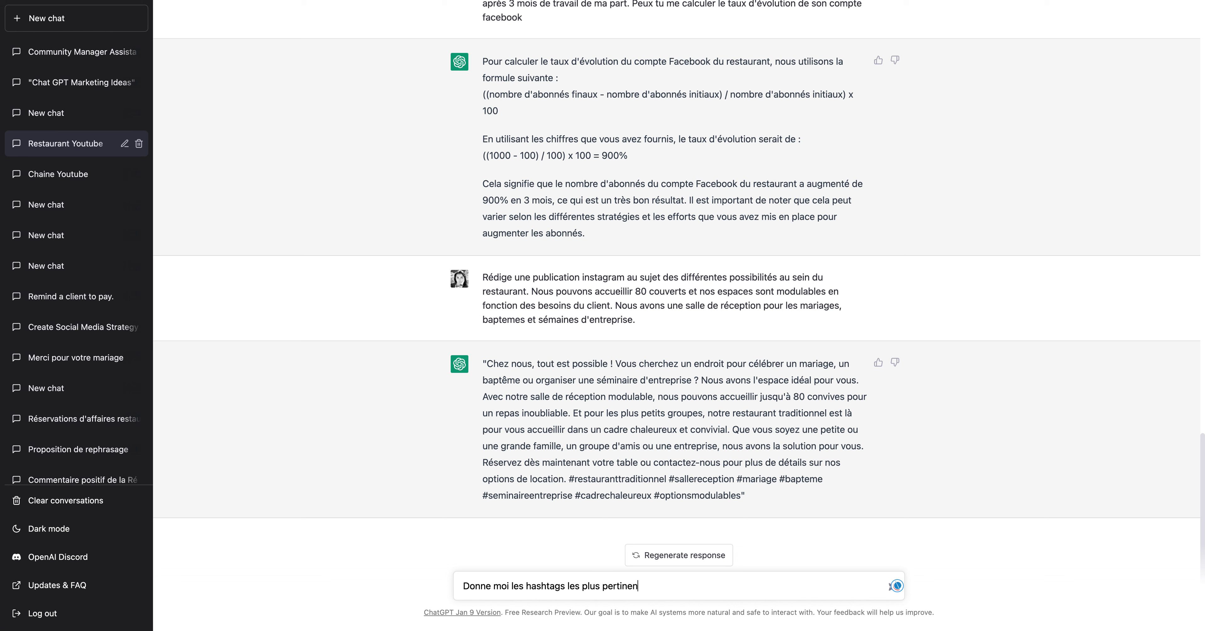
{"action": "type", "text": "ts pour instram en janvier"}
{"action": "type", "text": "dans la restau"}
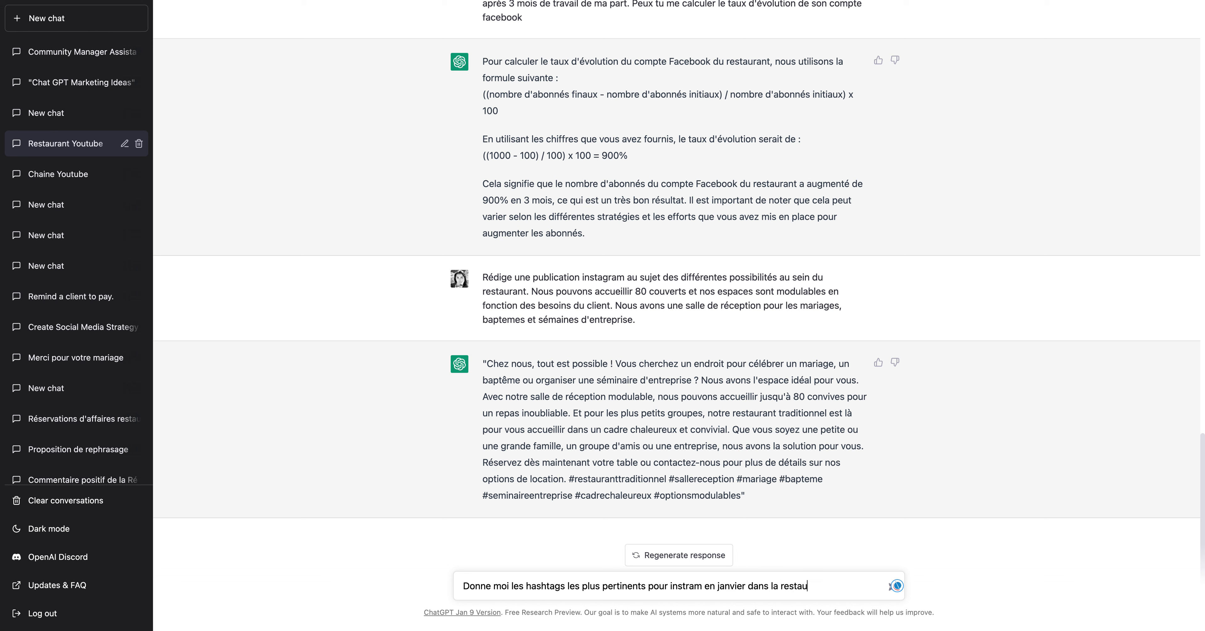
{"action": "type", "text": "ration"}
{"action": "key", "text": "Return"}
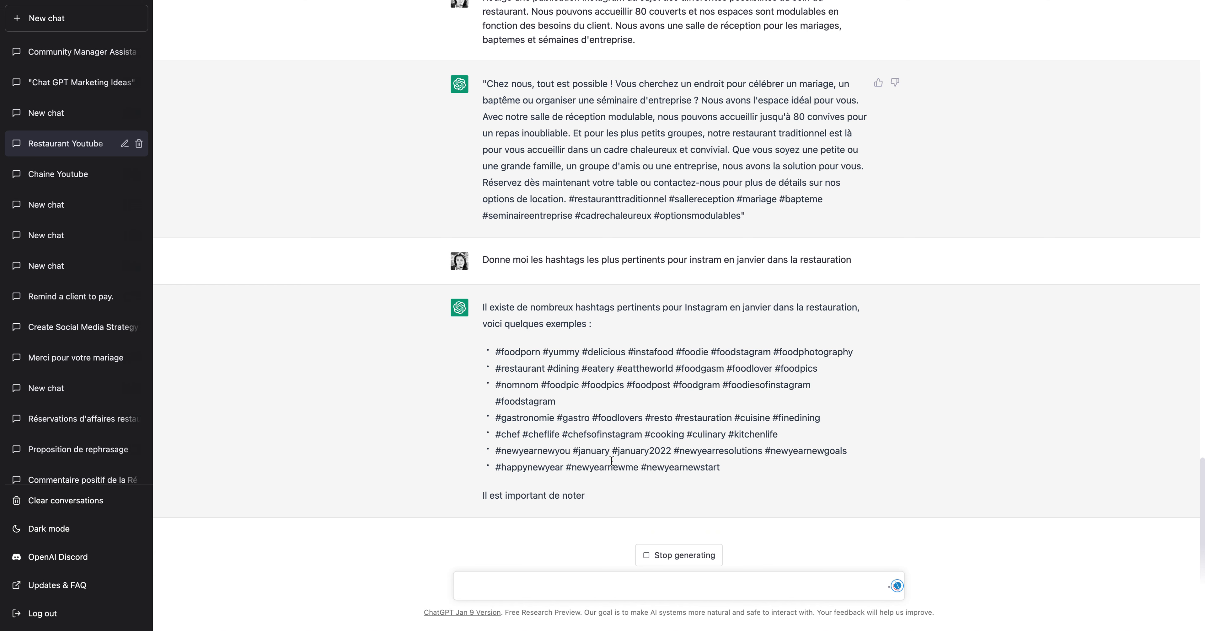
- Review the suggested hashtag list and the closing advice on specific, local and event-based hashtags
{"action": "left_click_drag", "start_coordinate": [735, 467], "coordinate": [484, 349]}
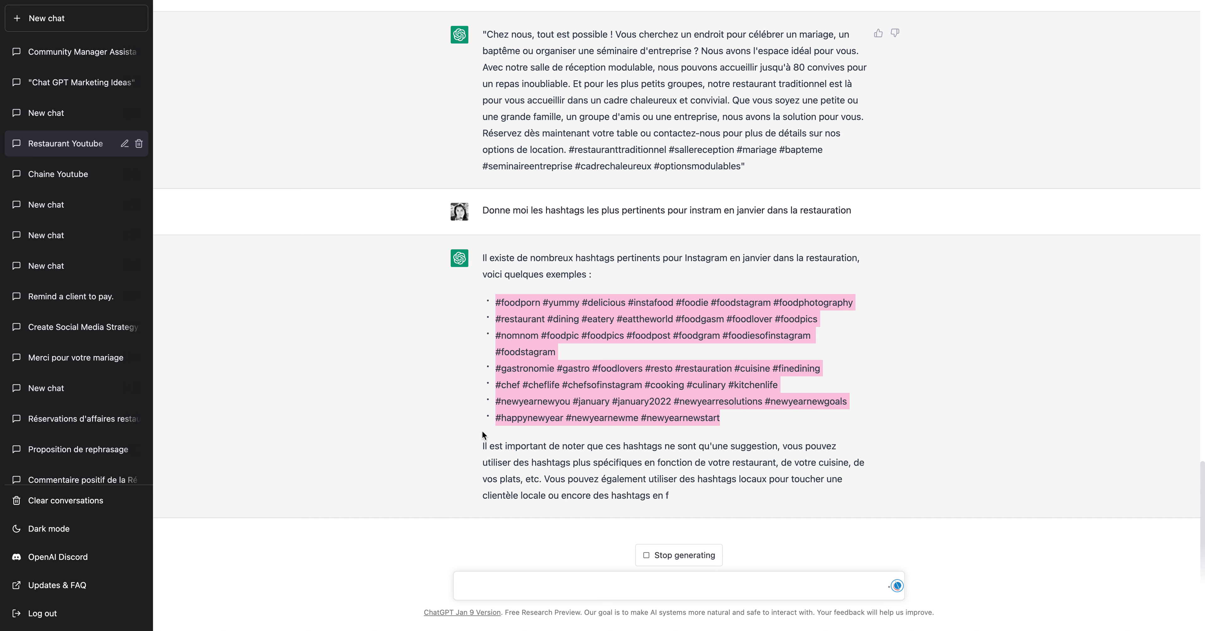
{"action": "left_click", "coordinate": [686, 423]}
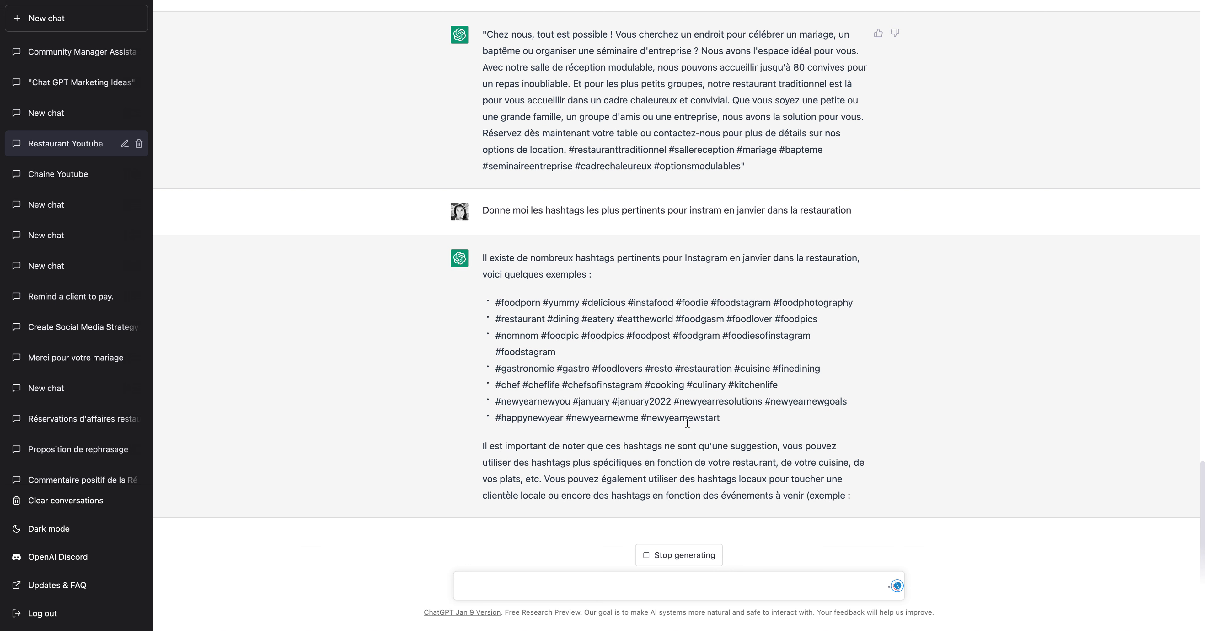
{"action": "left_click_drag", "start_coordinate": [483, 425], "coordinate": [559, 463]}
{"action": "left_click", "coordinate": [643, 460]}
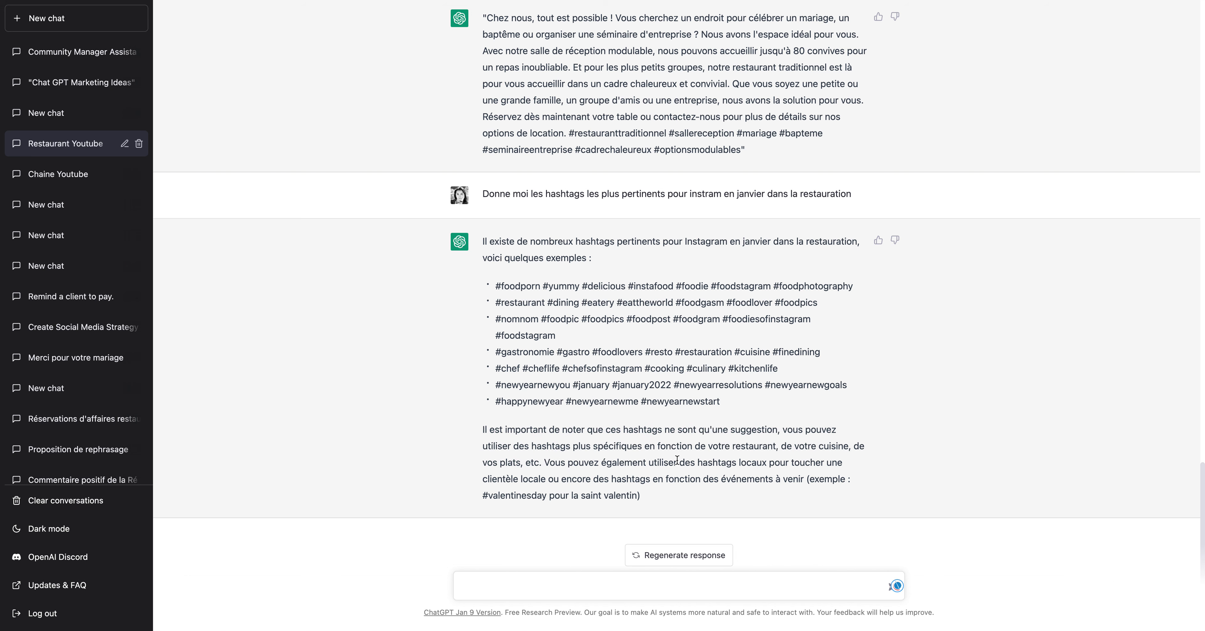
{"action": "left_click_drag", "start_coordinate": [698, 463], "coordinate": [769, 462]}
{"action": "left_click", "coordinate": [735, 463]}
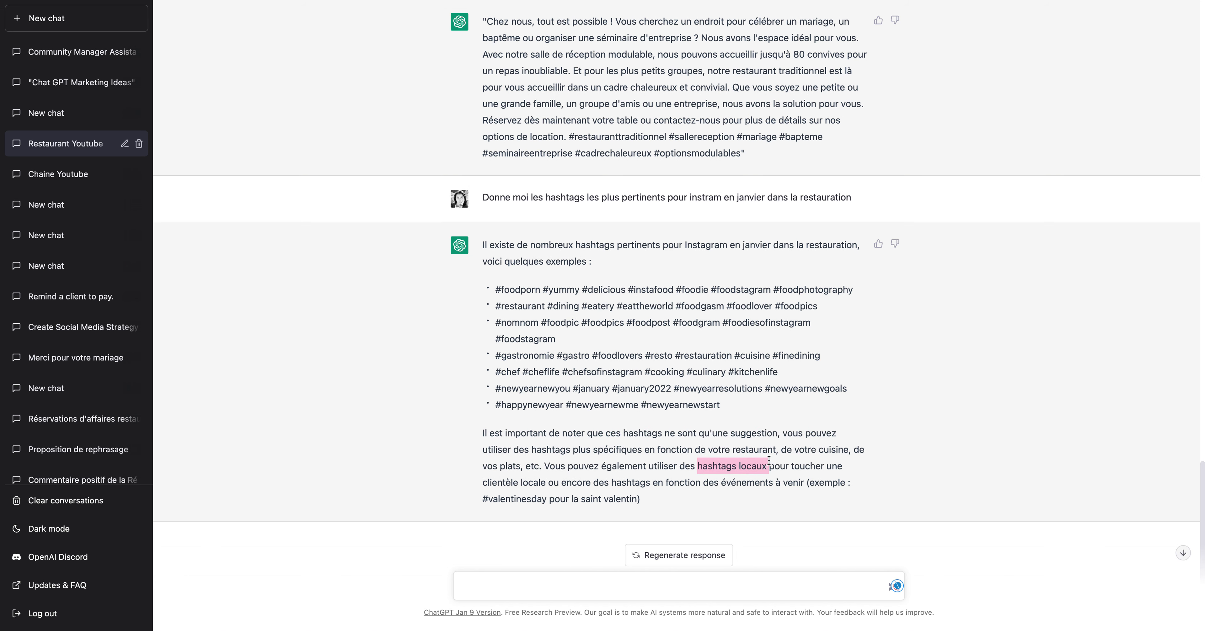
{"action": "left_click_drag", "start_coordinate": [483, 483], "coordinate": [582, 485]}
{"action": "left_click", "coordinate": [672, 480]}
{"action": "scroll", "coordinate": [709, 491], "scroll_direction": "down", "scroll_amount": 1}
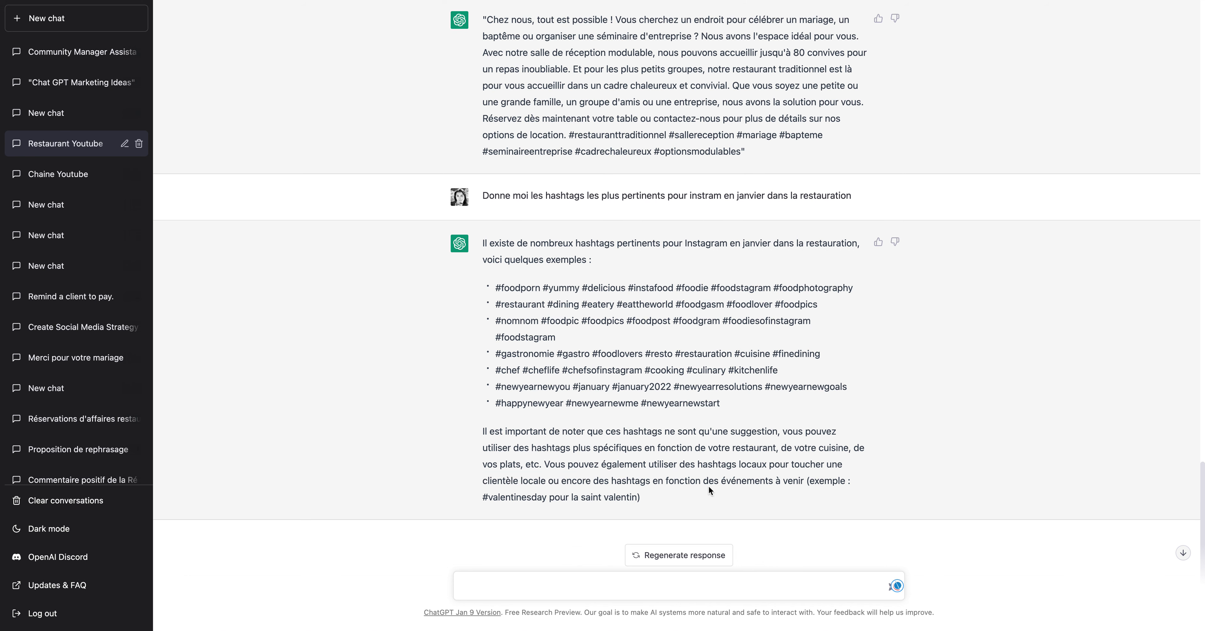
{"action": "scroll", "coordinate": [702, 480], "scroll_direction": "down", "scroll_amount": 1}
{"action": "left_click", "coordinate": [835, 481]}
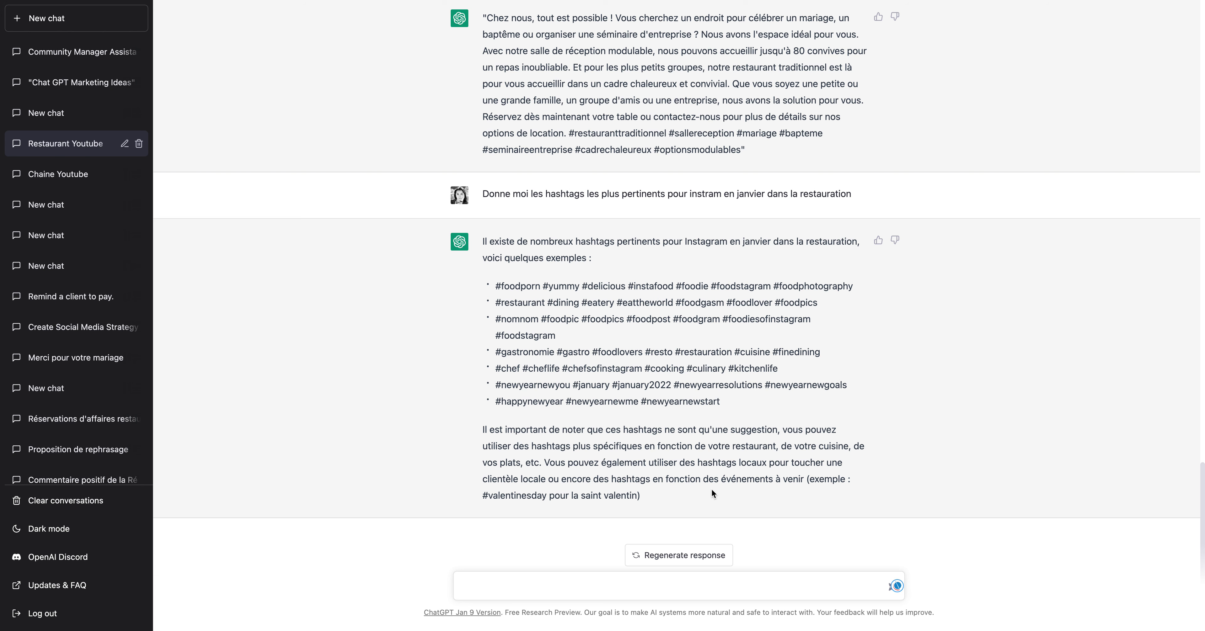
{"action": "left_click_drag", "start_coordinate": [721, 479], "coordinate": [827, 478]}
{"action": "double_click", "coordinate": [846, 480]}
- Submit the prompt "Donne moi la liste du calendrier marronier pour les trois prochains mois"
{"action": "left_click", "coordinate": [554, 584]}
{"action": "type", "text": "Donne moi la liste du calendrier"}
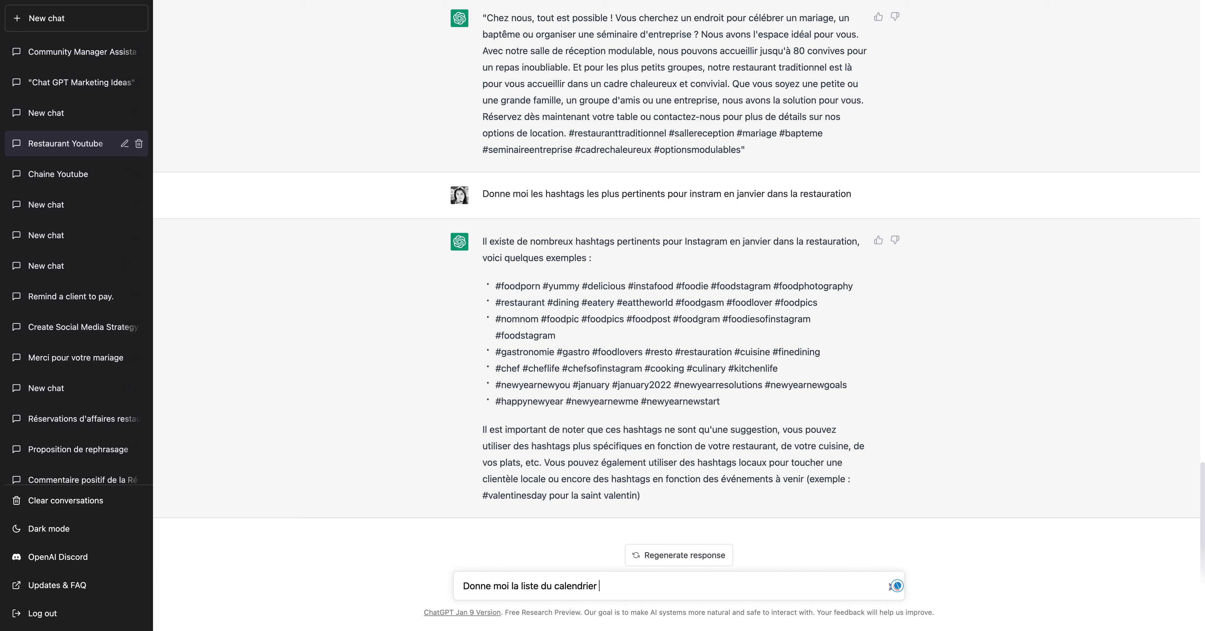
{"action": "type", "text": " marronier pour les trois m"}
{"action": "type", "text": "rochains mois"}
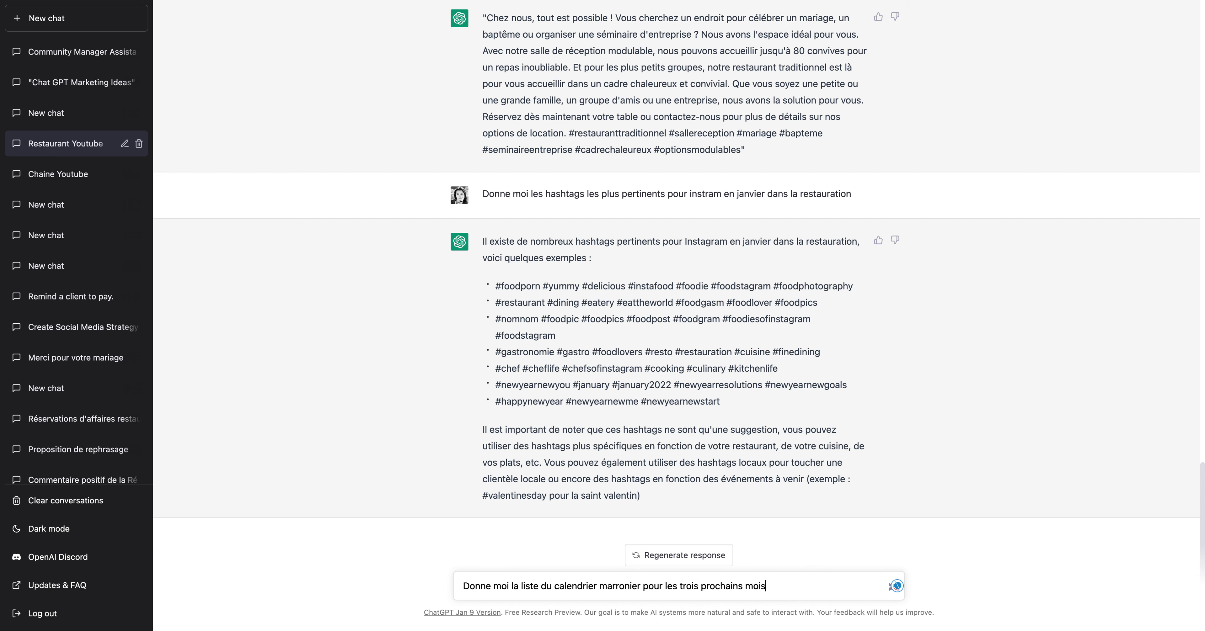
{"action": "key", "text": "Return"}
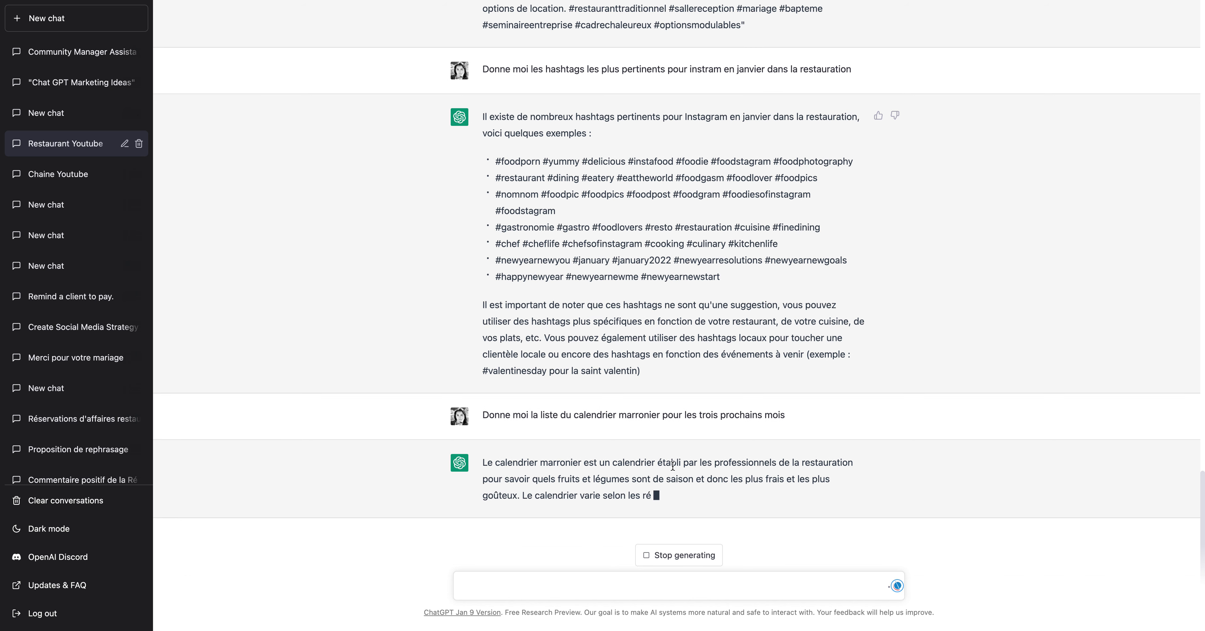
- Examine the generated calendar reply, especially the vegetables and fruits listed for February
{"action": "left_click_drag", "start_coordinate": [577, 459], "coordinate": [542, 462]}
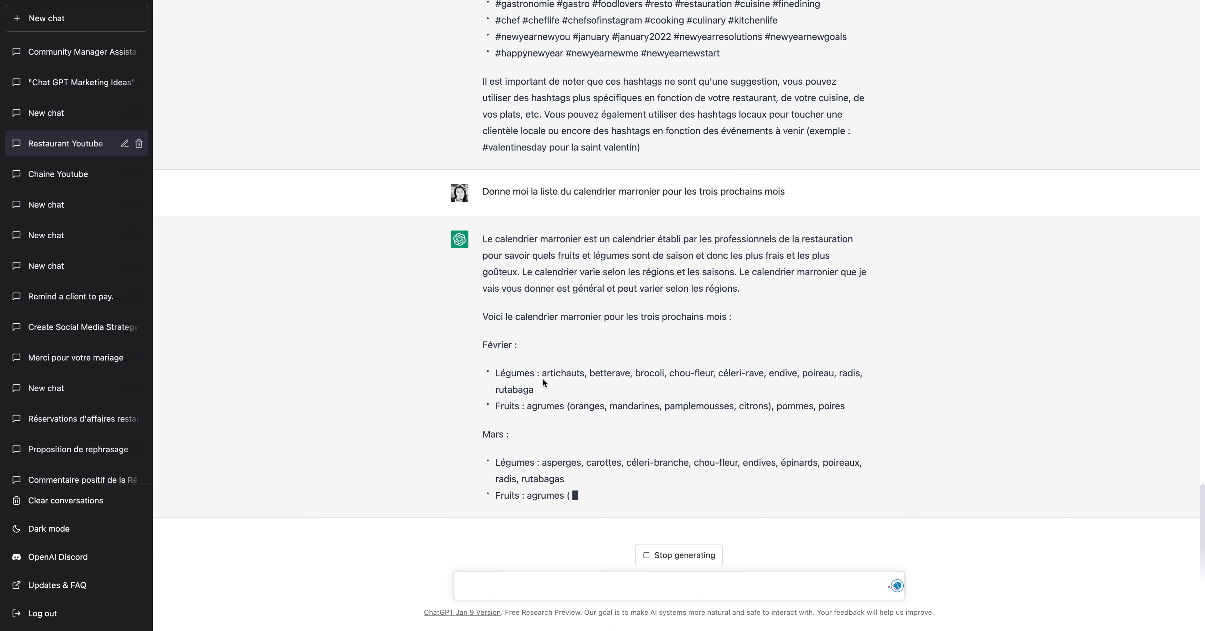
{"action": "left_click_drag", "start_coordinate": [541, 372], "coordinate": [862, 397]}
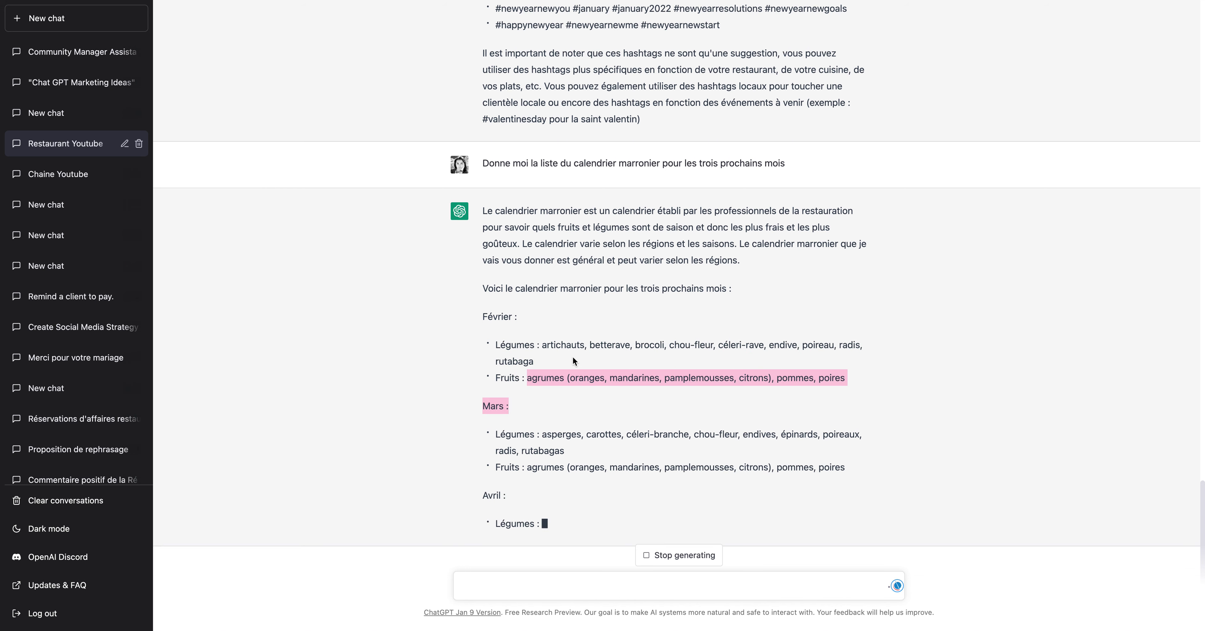
{"action": "left_click", "coordinate": [570, 355]}
{"action": "left_click_drag", "start_coordinate": [541, 316], "coordinate": [721, 334]}
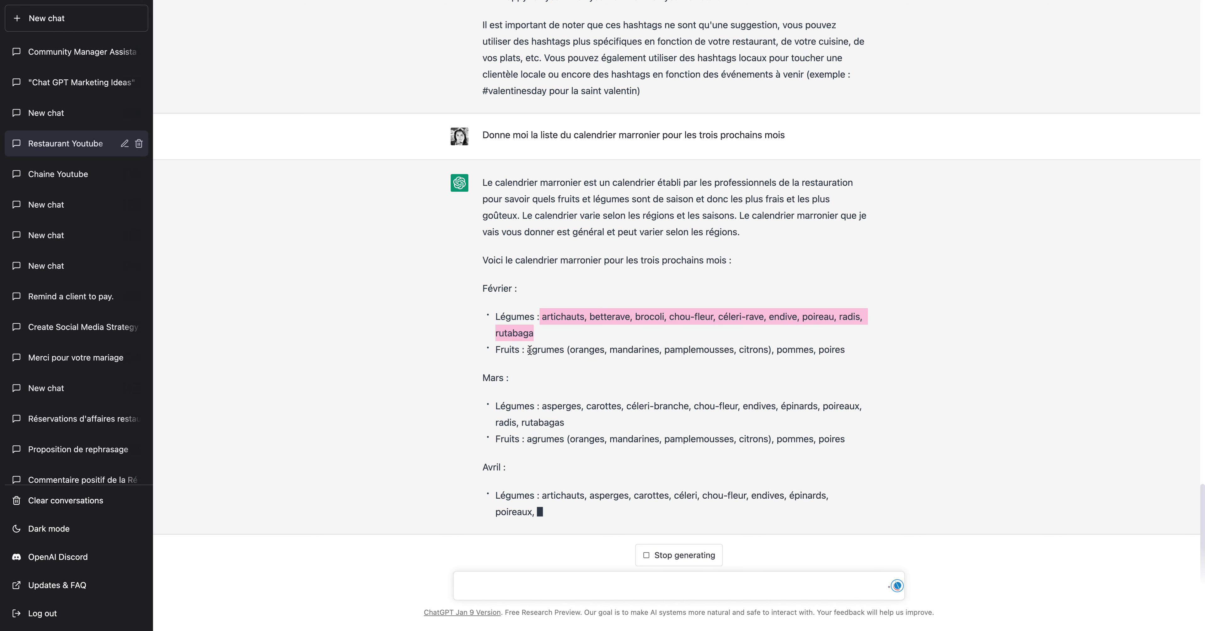
{"action": "left_click_drag", "start_coordinate": [528, 334], "coordinate": [930, 341]}
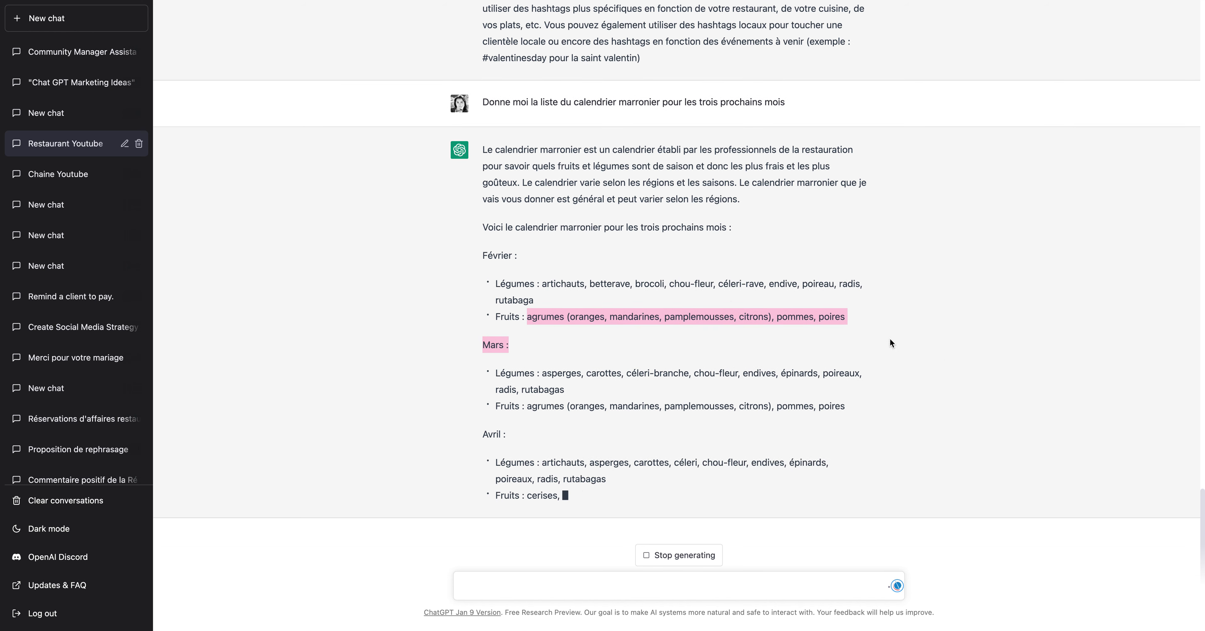
{"action": "left_click", "coordinate": [693, 294]}
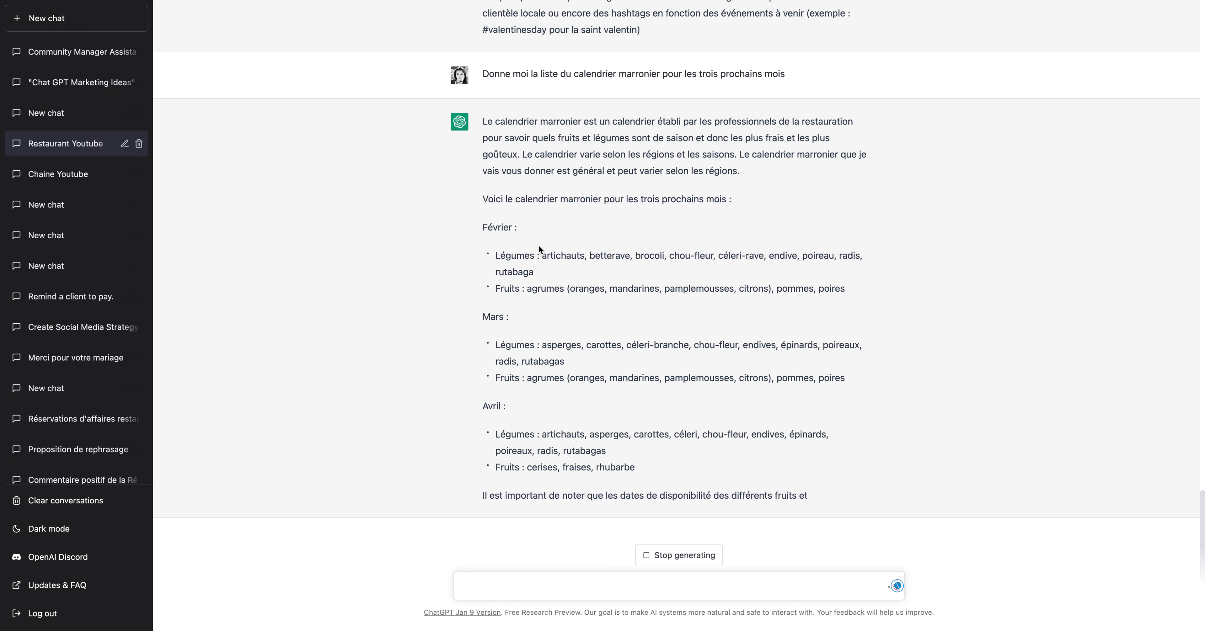
- Begin a prompt with "Ce n'est pas ce que je voulais. Je souhaite un calendrier adapté à la communication, appelé dans le domaine "marronier""
{"action": "left_click", "coordinate": [582, 584]}
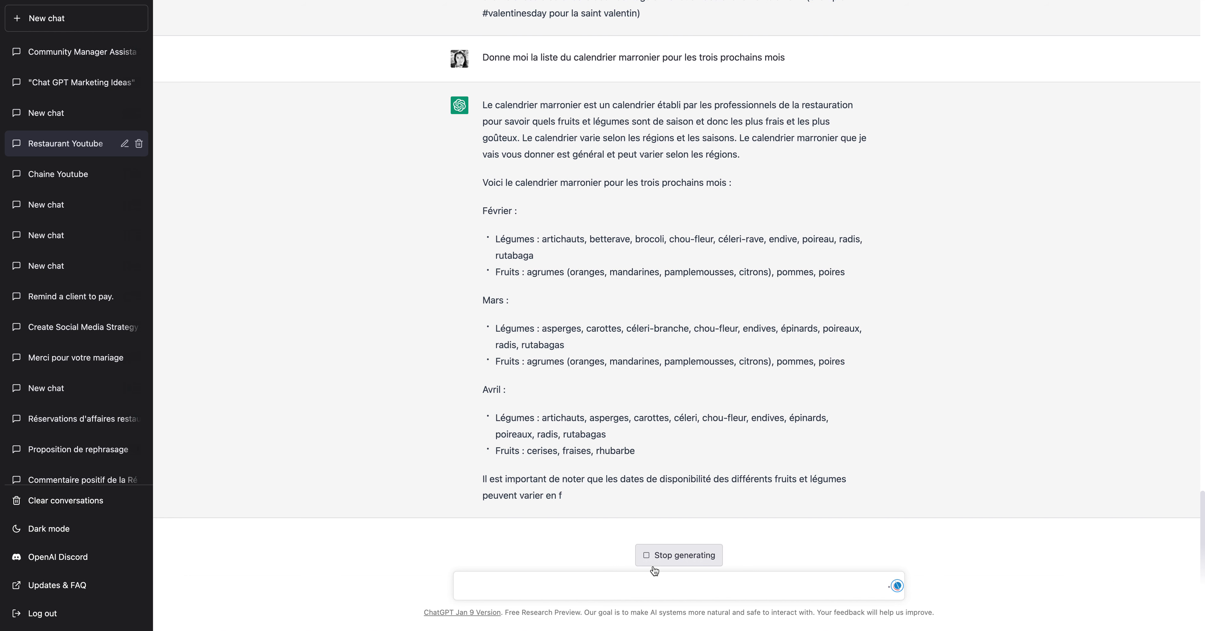
{"action": "type", "text": "Ce n"}
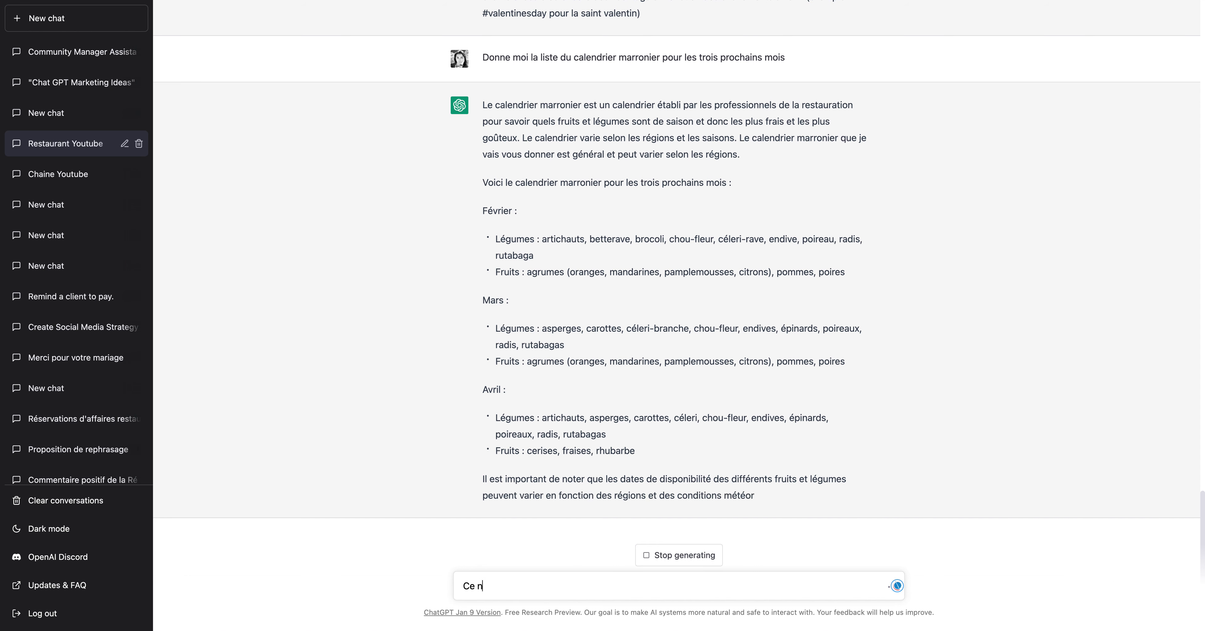
{"action": "type", "text": "'est p"}
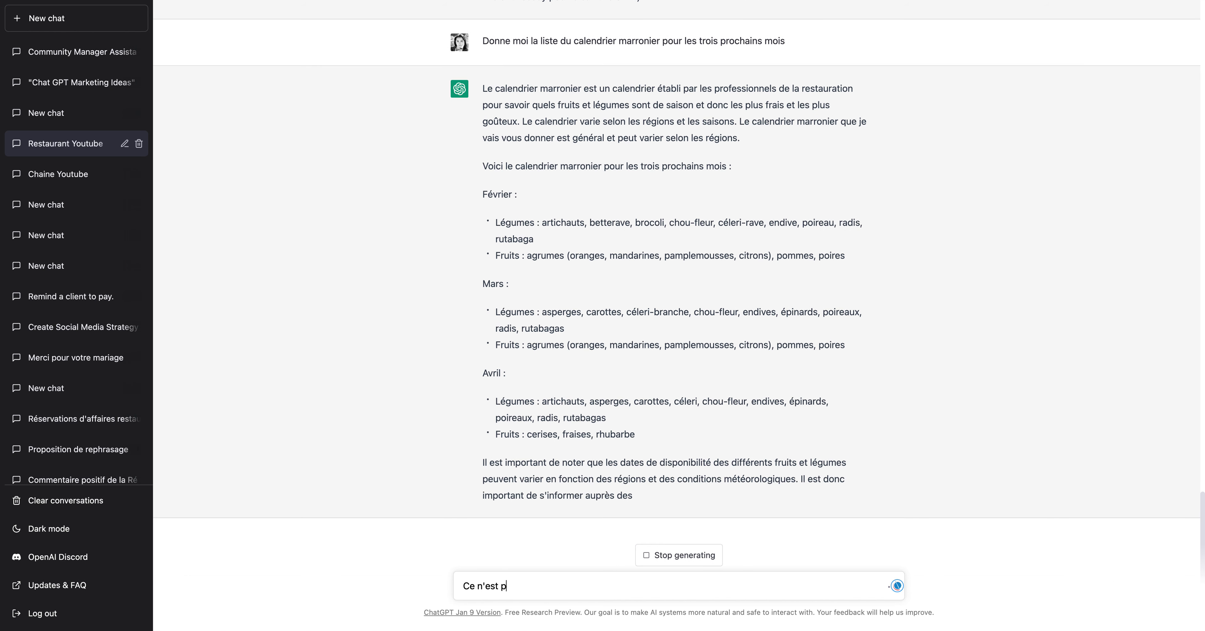
{"action": "type", "text": "as ce que je voulais"}
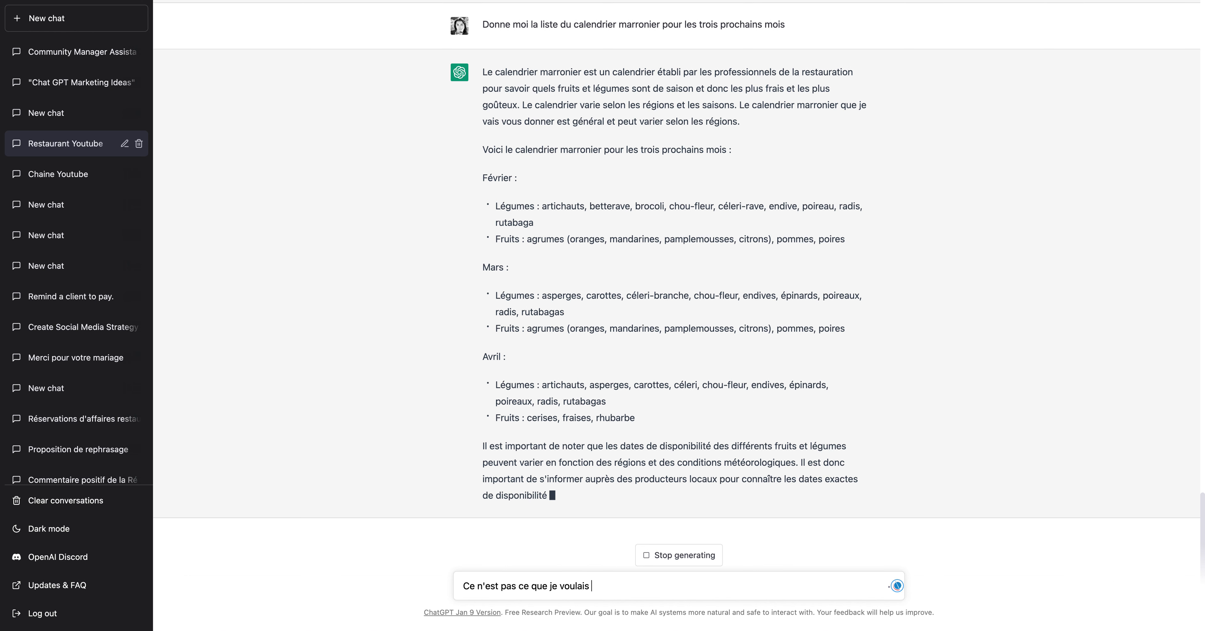
{"action": "key", "text": "BackSpace"}
{"action": "type", "text": ". Je souhaite un calen"}
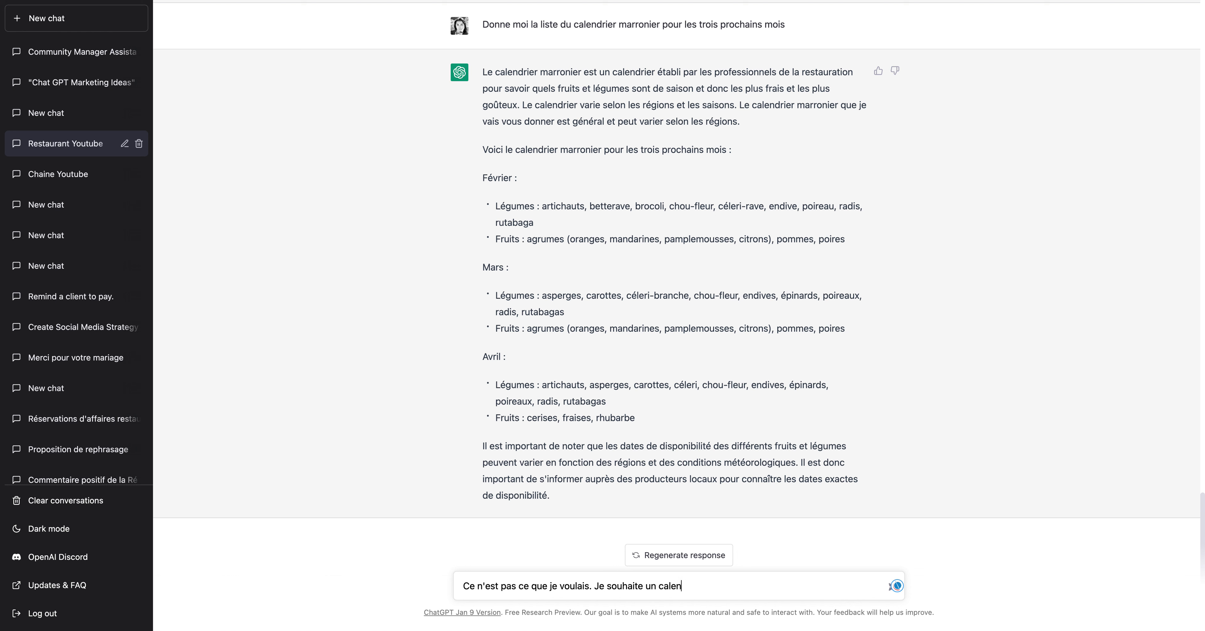
{"action": "type", "text": "drier adapté à la communication "}
{"action": "type", "text": " appel"}
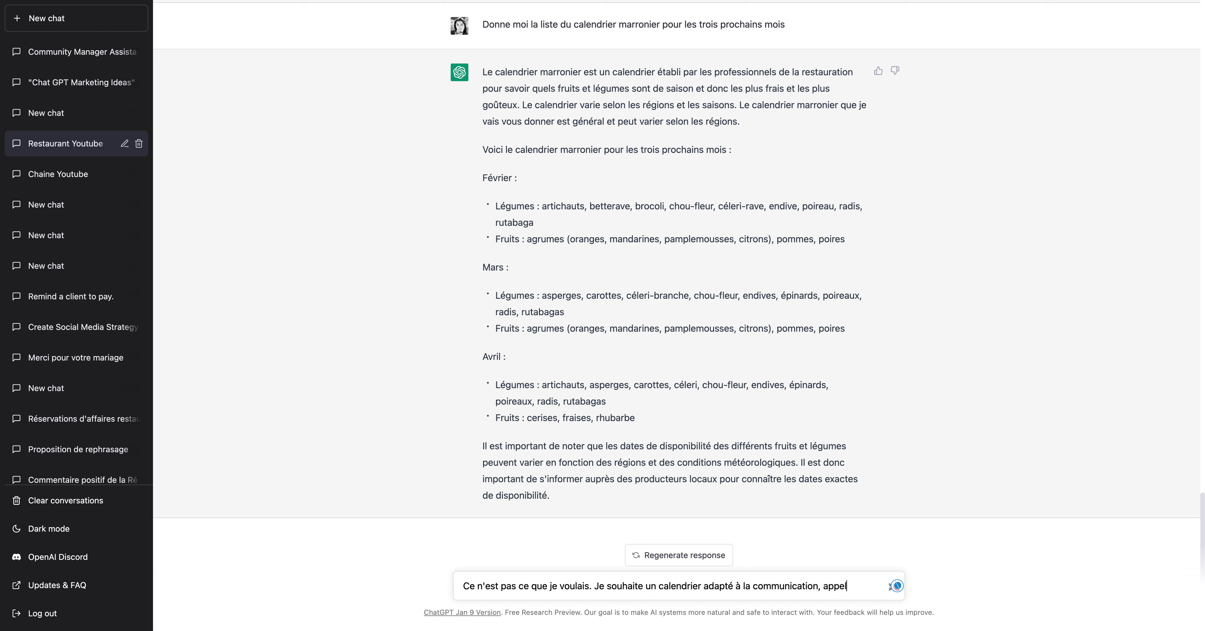
{"action": "type", "text": "é dans le domaine \"marronier"}
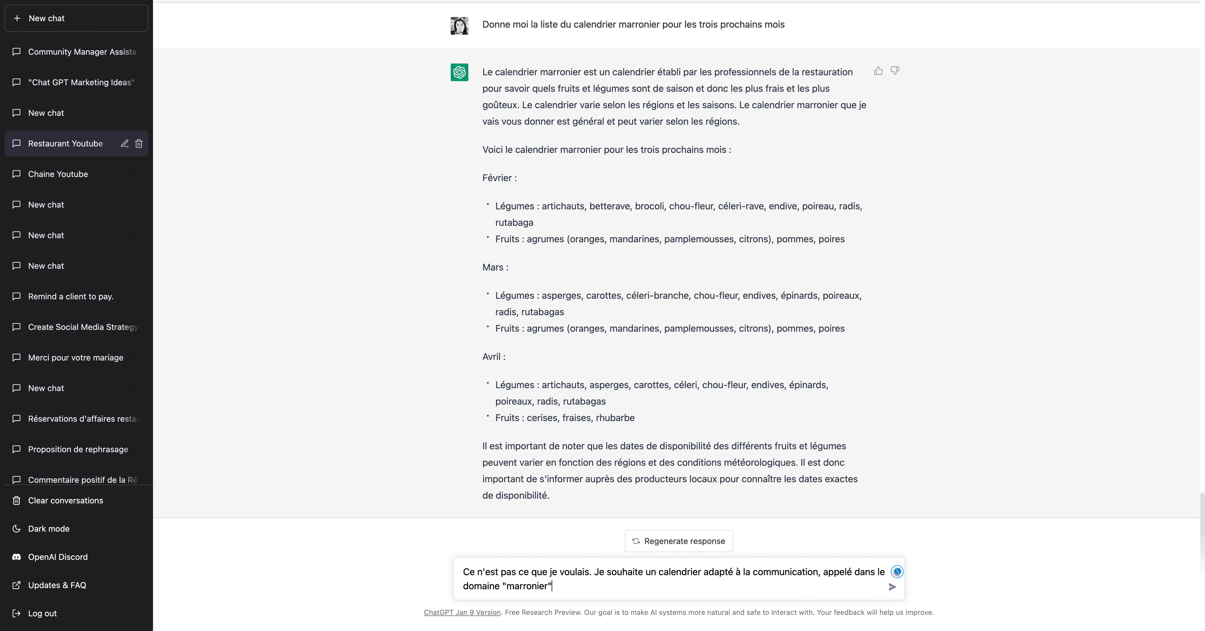
- Add "; il reprend les éléments importants et tous les jours spéciaux au fil de l'année. donne moi le marronier de communication pour les 3 prochains mois" and submit
{"action": "type", "text": "reprend les éléments importants"}
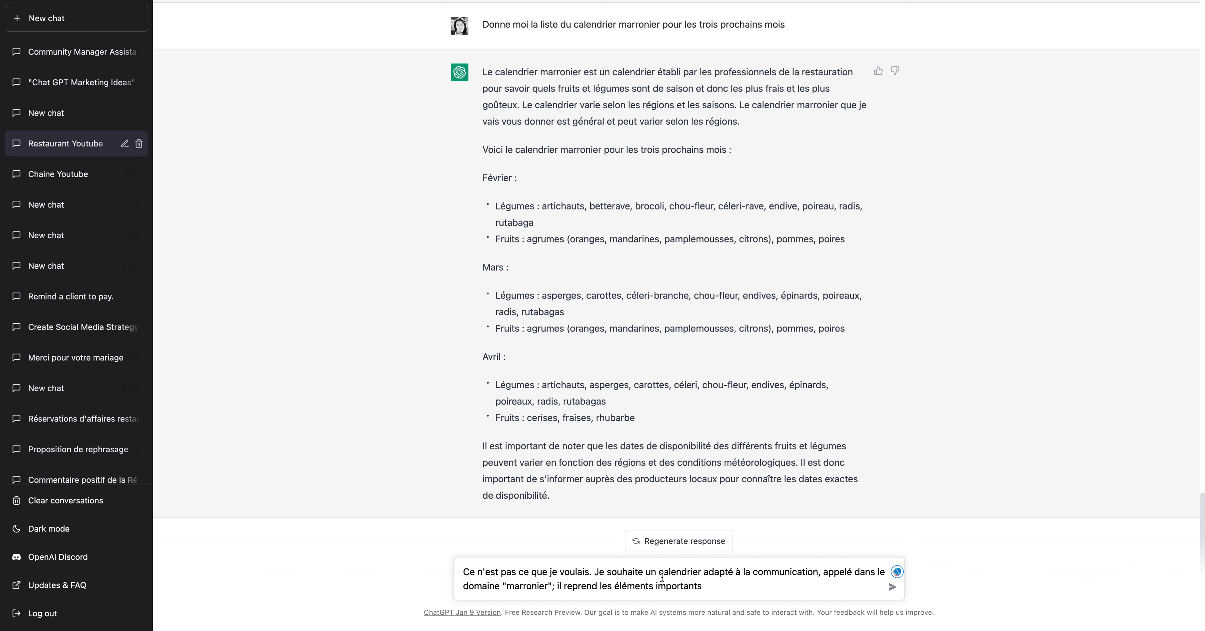
{"action": "type", "text": "et tous les jours spéciaux au fil de l'année"}
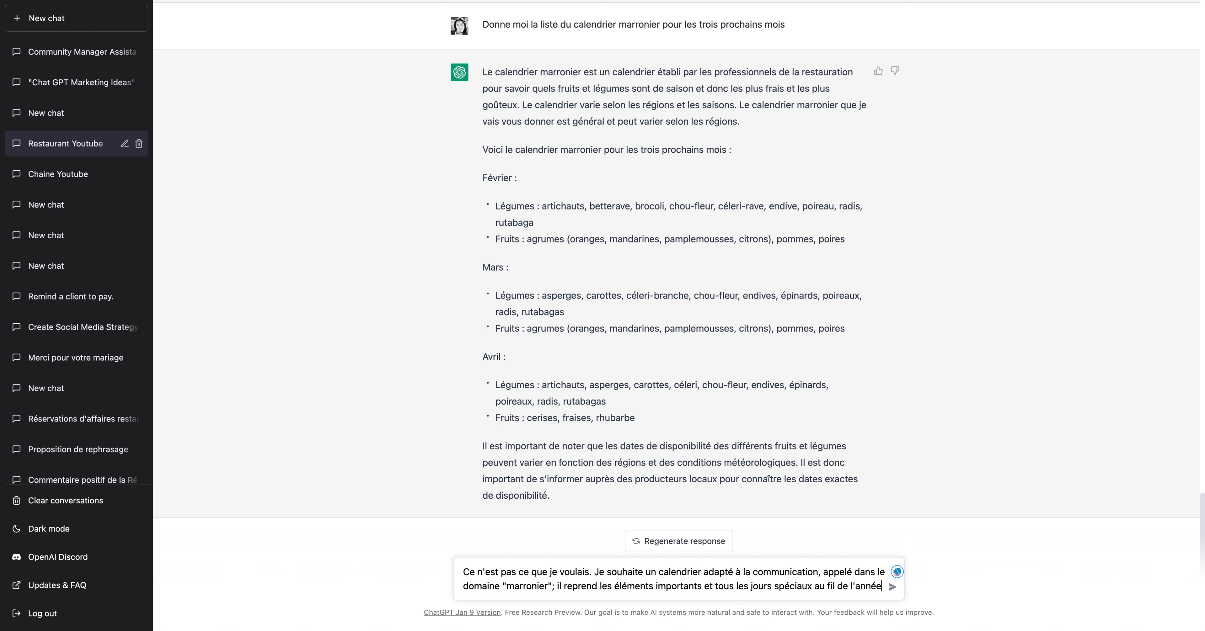
{"action": "type", "text": ". "}
{"action": "type", "text": "donne moi le ma"}
{"action": "type", "text": "rri"}
{"action": "type", "text": "onier de "}
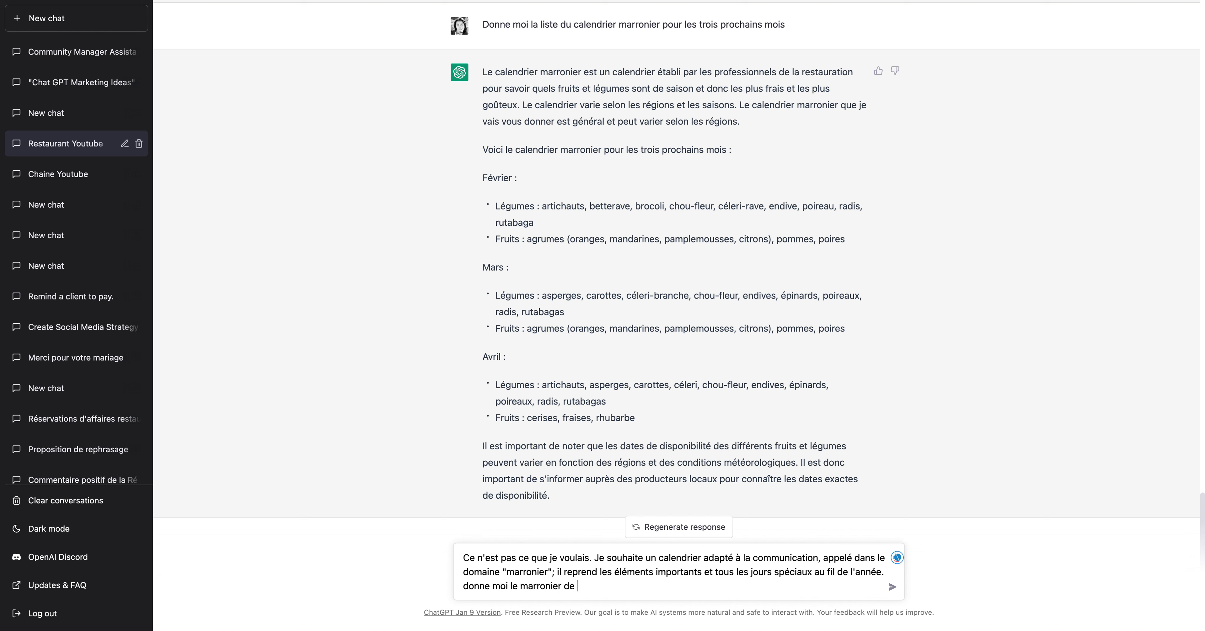
{"action": "type", "text": "communication pour les"}
{"action": "type", "text": "3 prochains mois"}
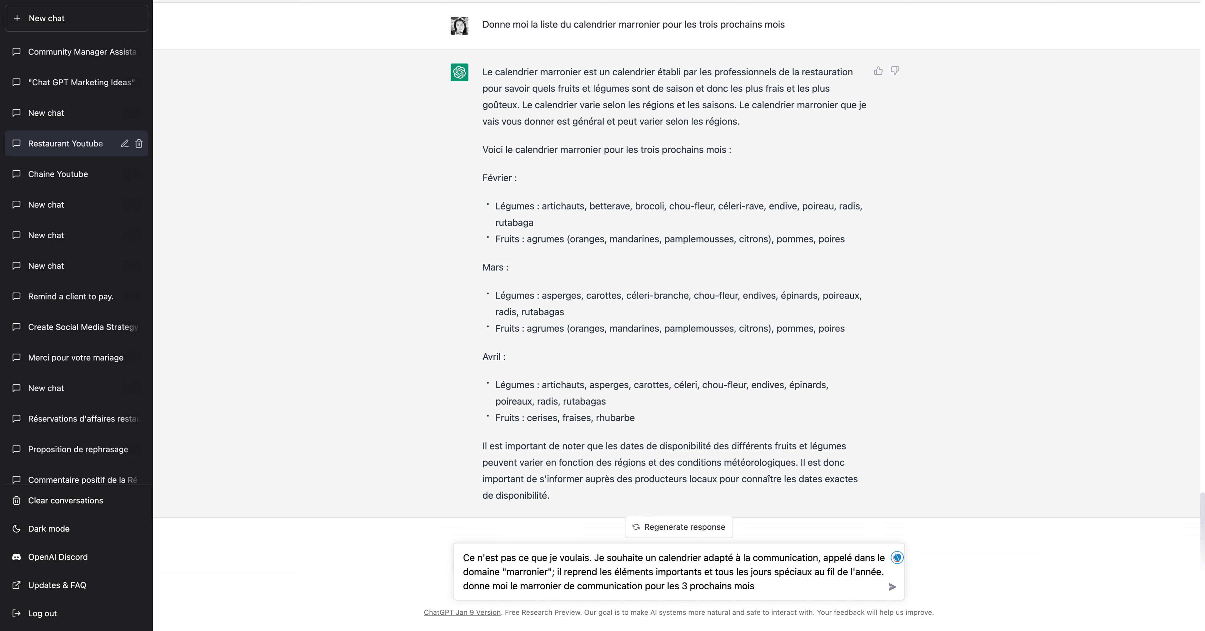
{"action": "key", "text": "Return"}
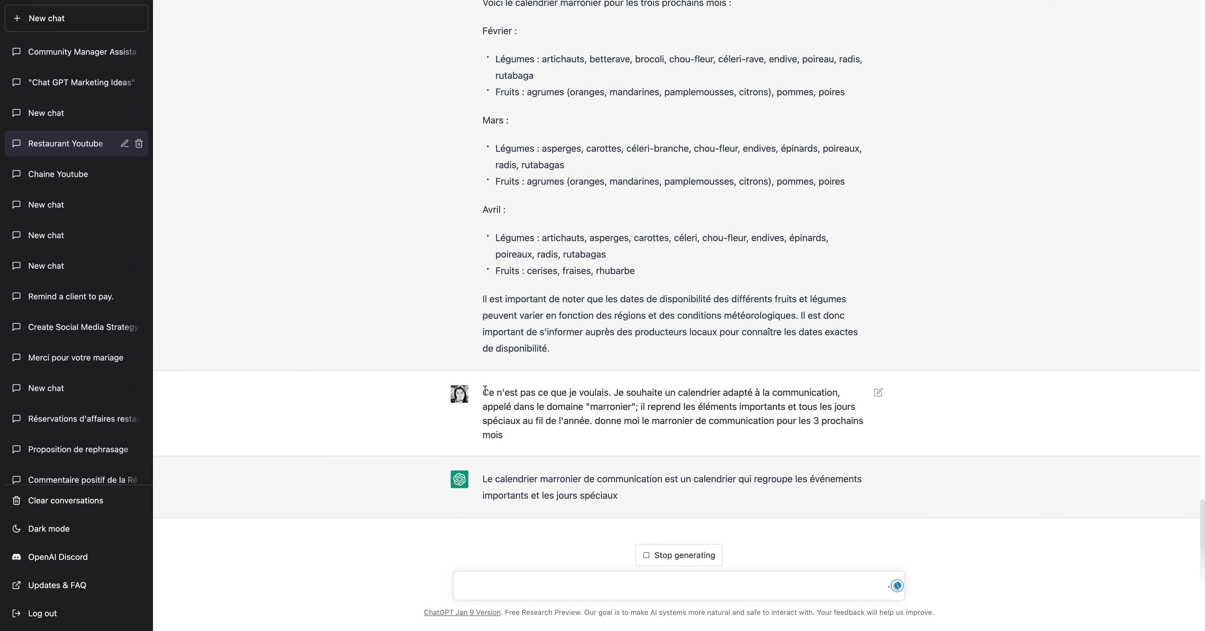
- Compare the earlier seasonal-produce calendar with the new communication calendar and give the new reply a positive rating
{"action": "scroll", "coordinate": [569, 293], "scroll_direction": "up", "scroll_amount": 3}
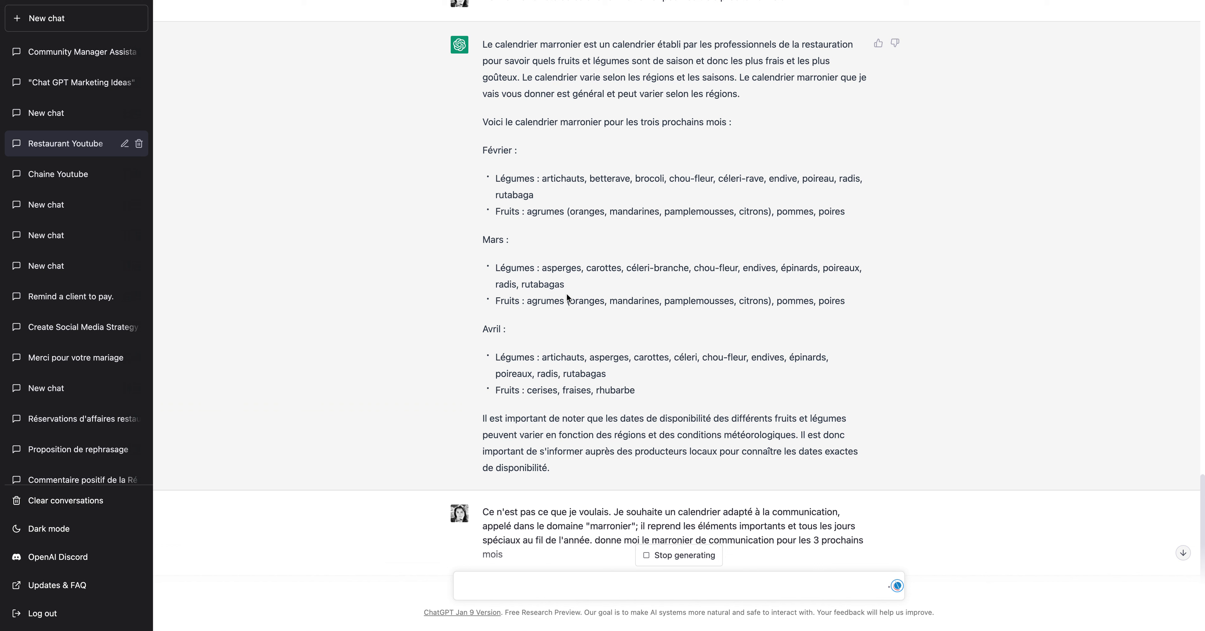
{"action": "scroll", "coordinate": [526, 88], "scroll_direction": "down", "scroll_amount": 3}
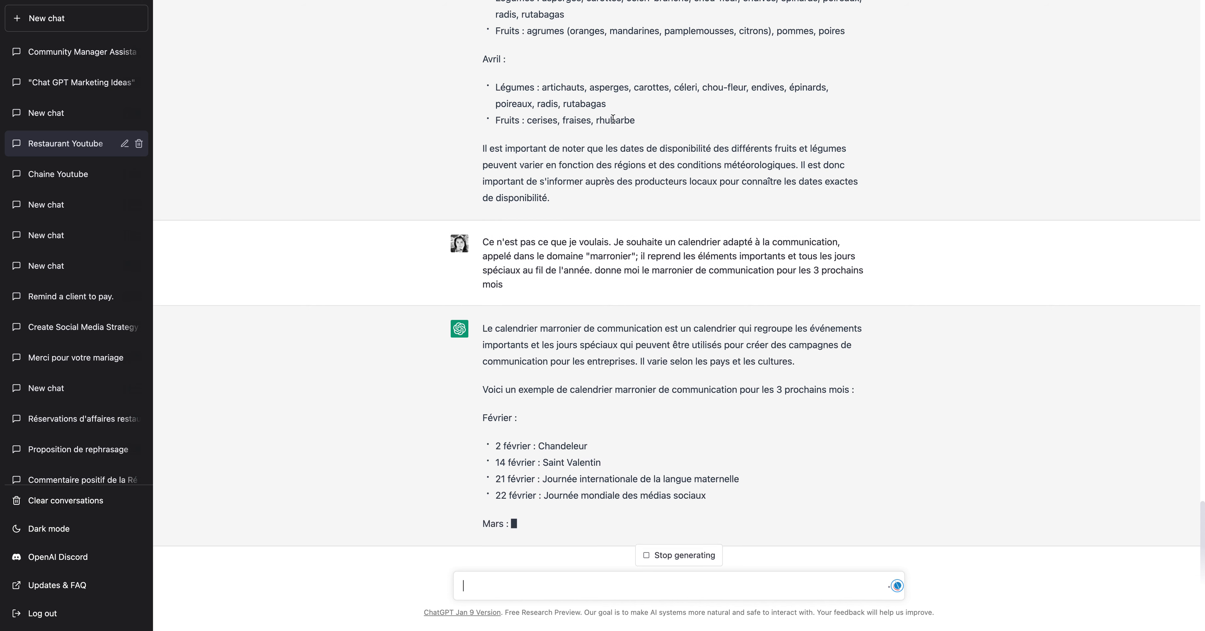
{"action": "scroll", "coordinate": [573, 97], "scroll_direction": "up", "scroll_amount": 2}
{"action": "scroll", "coordinate": [571, 93], "scroll_direction": "up", "scroll_amount": 5}
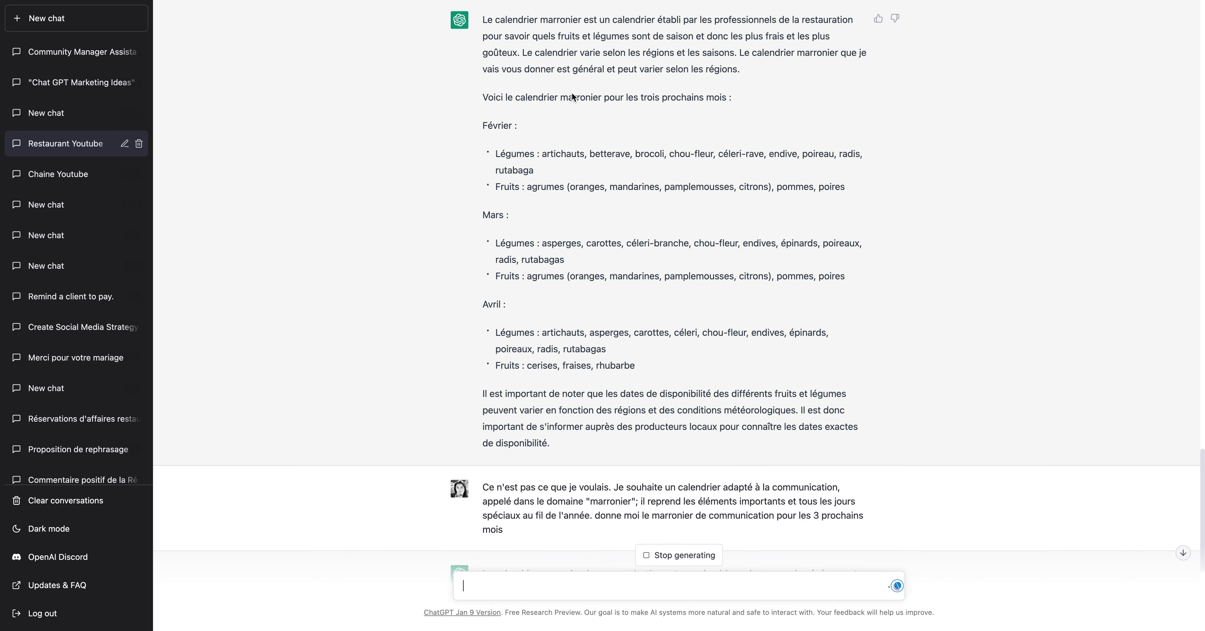
{"action": "scroll", "coordinate": [571, 94], "scroll_direction": "down", "scroll_amount": 7}
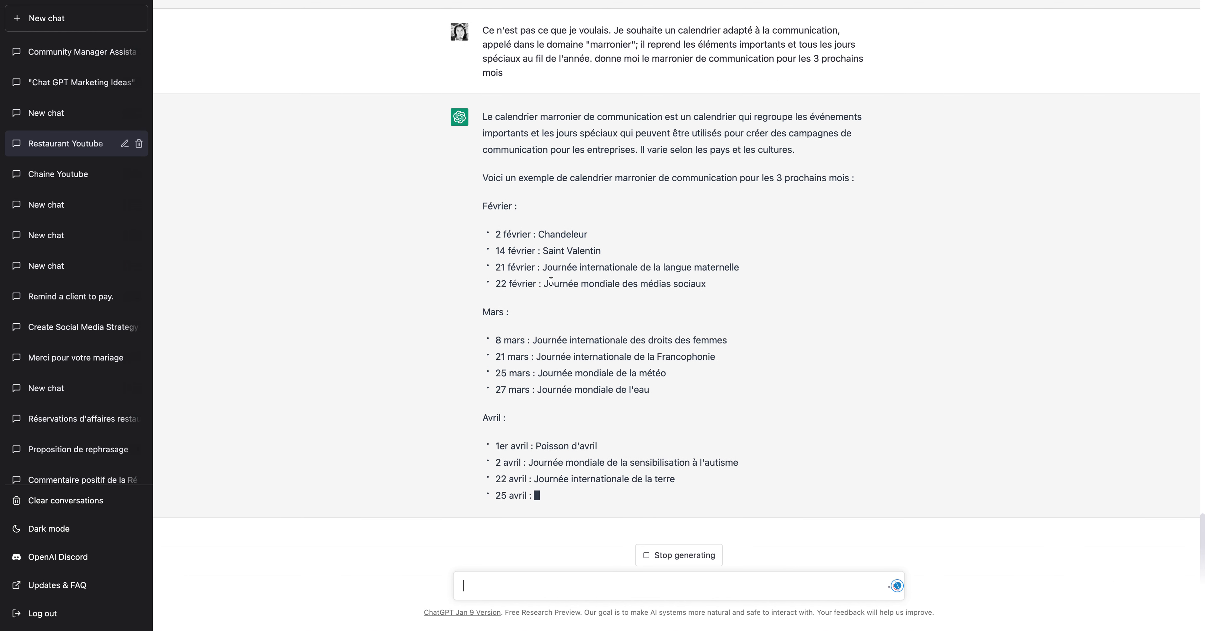
{"action": "left_click_drag", "start_coordinate": [495, 279], "coordinate": [719, 260]}
{"action": "left_click", "coordinate": [719, 260]}
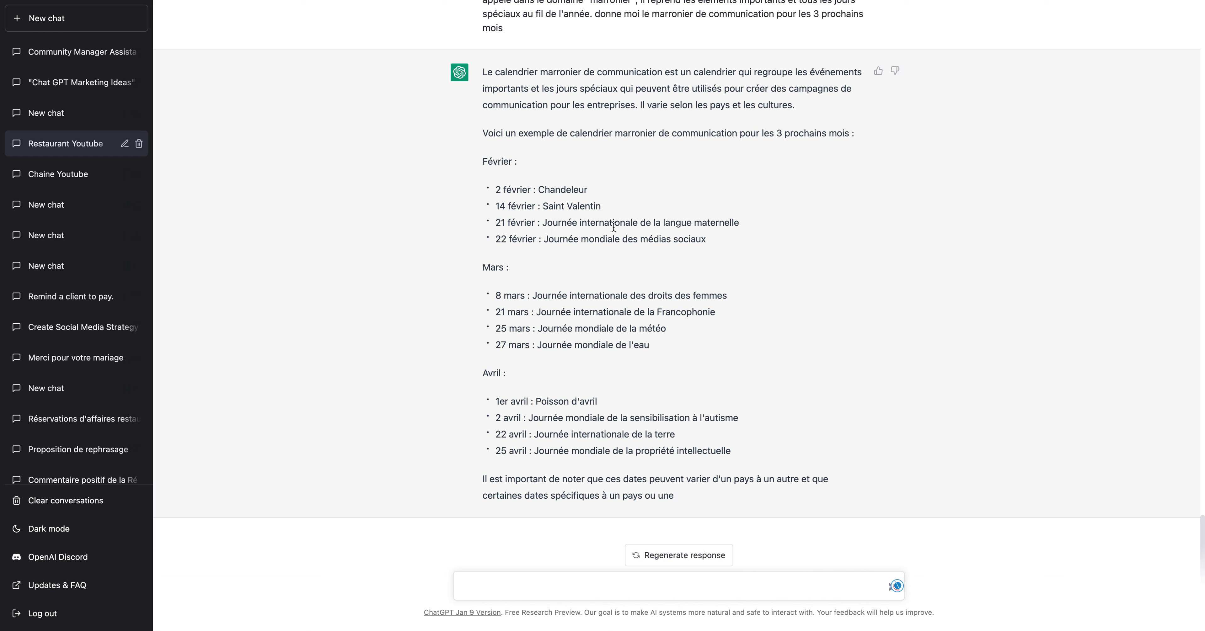
{"action": "left_click", "coordinate": [878, 71]}
{"action": "left_click", "coordinate": [700, 367]}
- Examine the communication calendar reply, especially the February special days and the introductory sentence on the three coming months
{"action": "left_click_drag", "start_coordinate": [493, 122], "coordinate": [667, 224]}
{"action": "left_click", "coordinate": [713, 231]}
{"action": "left_click_drag", "start_coordinate": [494, 190], "coordinate": [730, 229]}
{"action": "left_click", "coordinate": [730, 229]}
{"action": "left_click_drag", "start_coordinate": [778, 134], "coordinate": [899, 132]}
{"action": "left_click", "coordinate": [870, 179]}
{"action": "left_click_drag", "start_coordinate": [489, 150], "coordinate": [473, 124]}
{"action": "left_click", "coordinate": [711, 498]}
{"action": "left_click", "coordinate": [619, 173]}
{"action": "left_click_drag", "start_coordinate": [498, 190], "coordinate": [721, 206]}
{"action": "left_click", "coordinate": [722, 226]}
{"action": "left_click_drag", "start_coordinate": [499, 188], "coordinate": [703, 223]}
{"action": "left_click", "coordinate": [708, 247]}
{"action": "left_click_drag", "start_coordinate": [495, 190], "coordinate": [810, 214]}
{"action": "left_click", "coordinate": [718, 251]}
{"action": "left_click_drag", "start_coordinate": [473, 135], "coordinate": [973, 153]}
{"action": "left_click", "coordinate": [846, 210]}
{"action": "left_click_drag", "start_coordinate": [590, 134], "coordinate": [691, 135]}
{"action": "left_click", "coordinate": [823, 176]}
- Submit the prompt "Mon restaurant est situé dans la région rouennaise, peux tu me donner les évènement à venir pour les 6 prochains mois dans la région"
{"action": "left_click", "coordinate": [573, 580]}
{"action": "type", "text": "J"}
{"action": "type", "text": "on ré"}
{"action": "key", "text": "BackSpace"}
{"action": "type", "text": "esdt"}
{"action": "type", "text": "tau"}
{"action": "type", "text": "rant est situé dans"}
{"action": "type", "text": " la région rouennaise "}
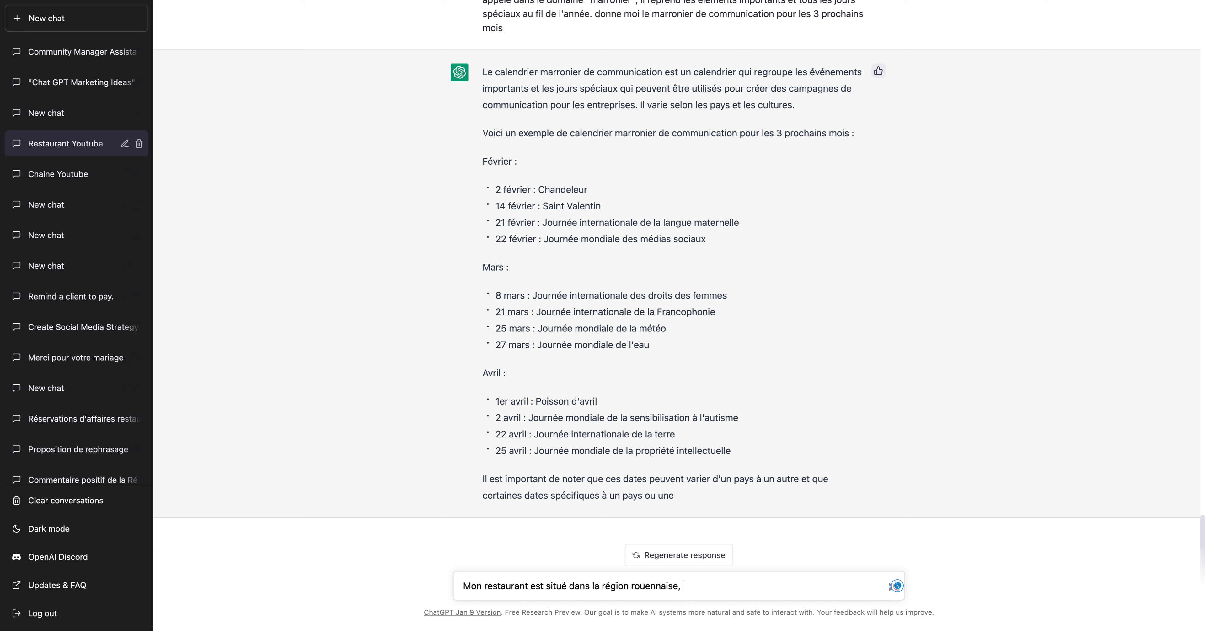
{"action": "type", "text": " peux tu me donner les évènement à venir pou"}
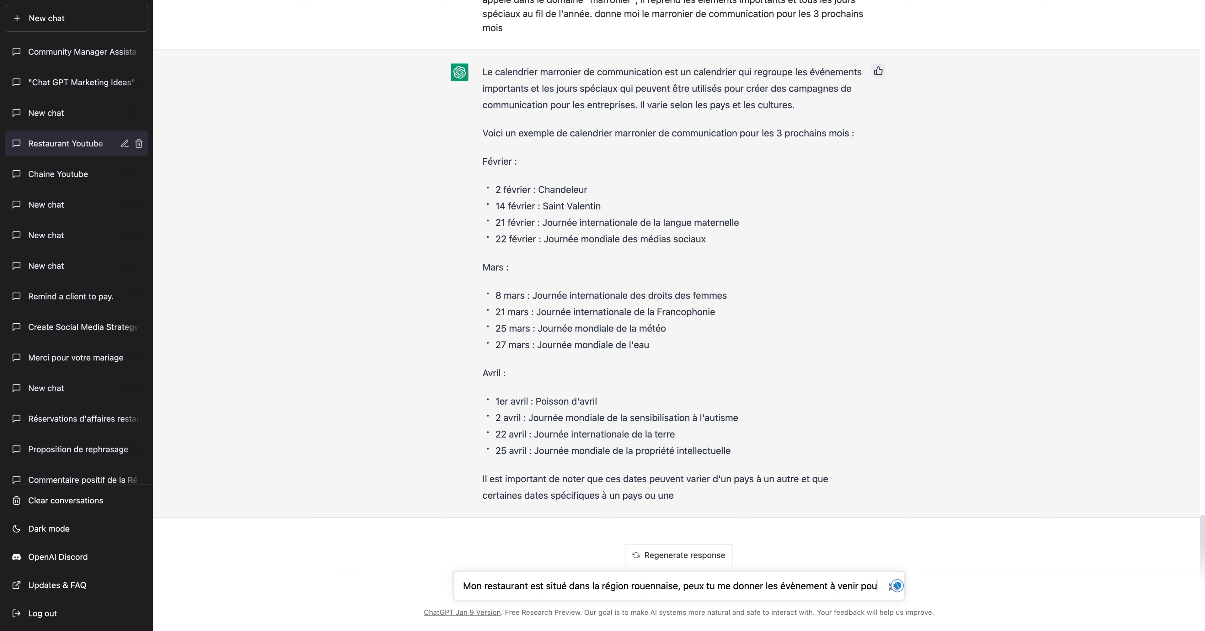
{"action": "type", "text": "r les "}
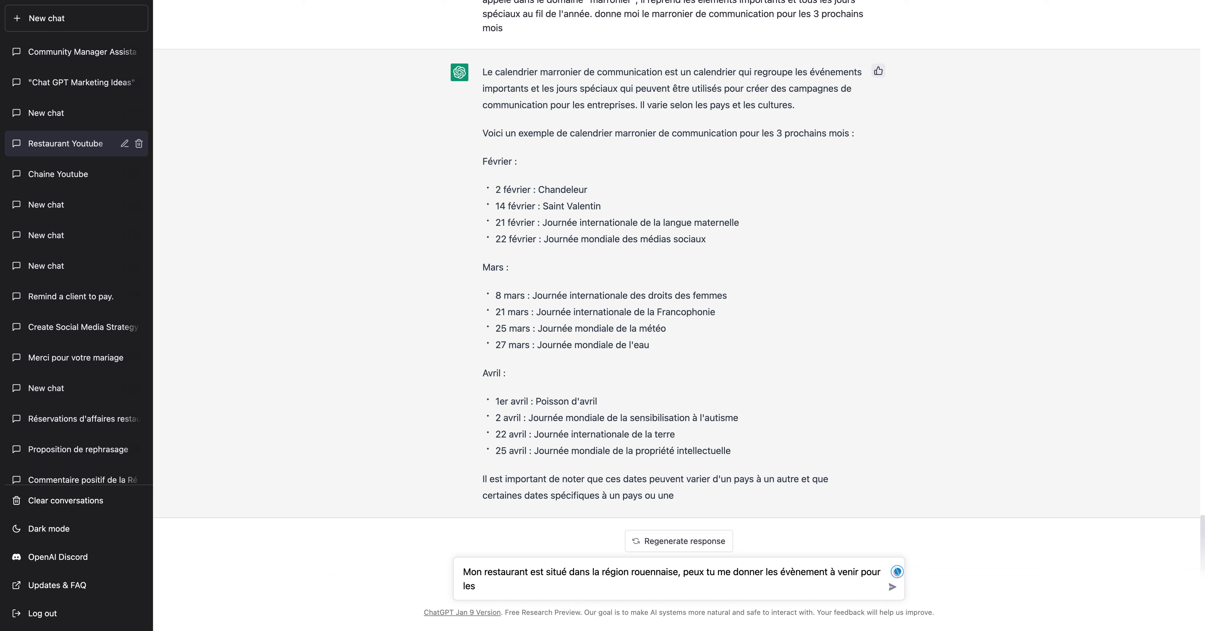
{"action": "type", "text": "6 prochaine"}
{"action": "type", "text": " mois dans la région"}
{"action": "key", "text": "Return"}
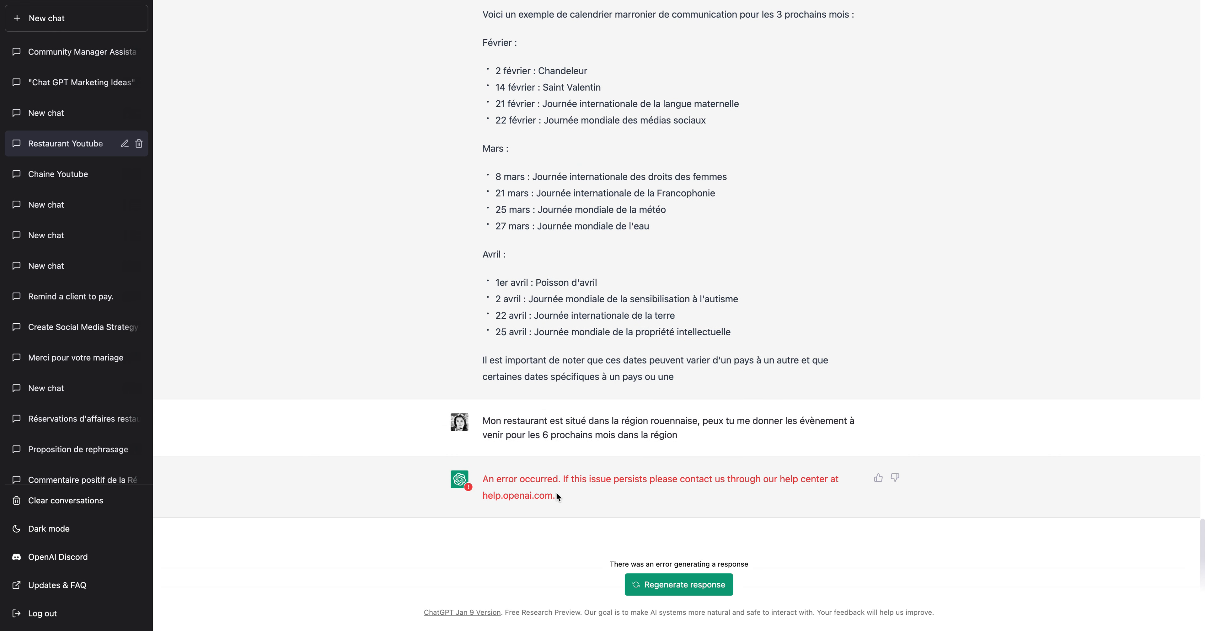
- Retry generating the regional events reply, and resubmit its prompt with the closing words "dans la région" removed
{"action": "left_click", "coordinate": [668, 584]}
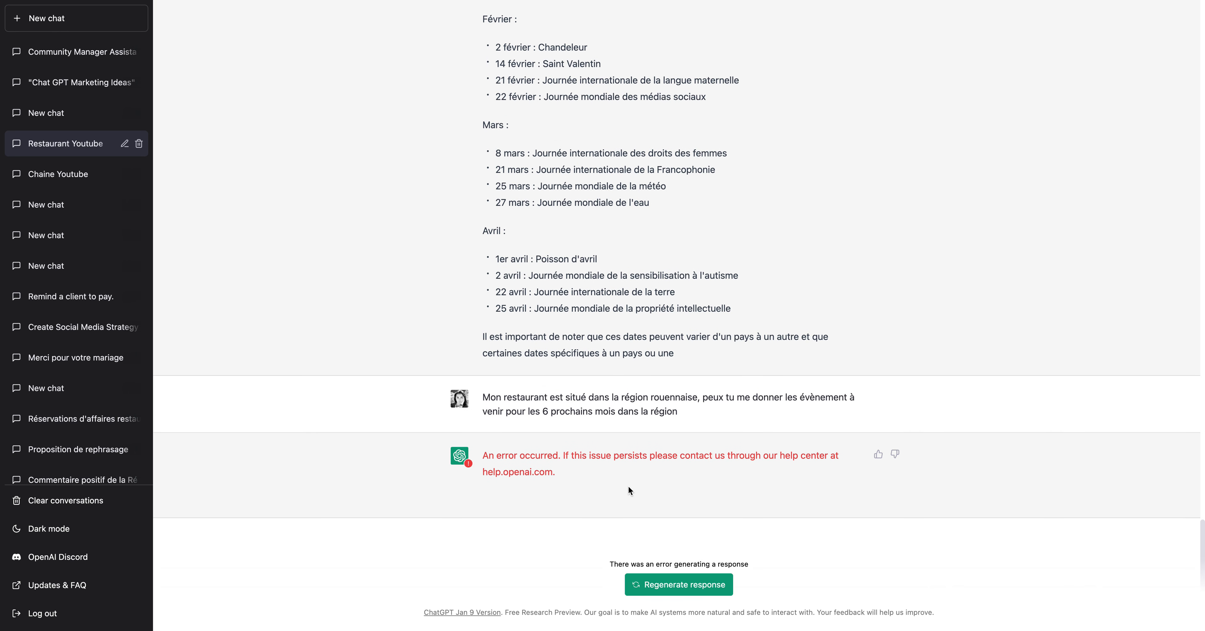
{"action": "left_click", "coordinate": [689, 591]}
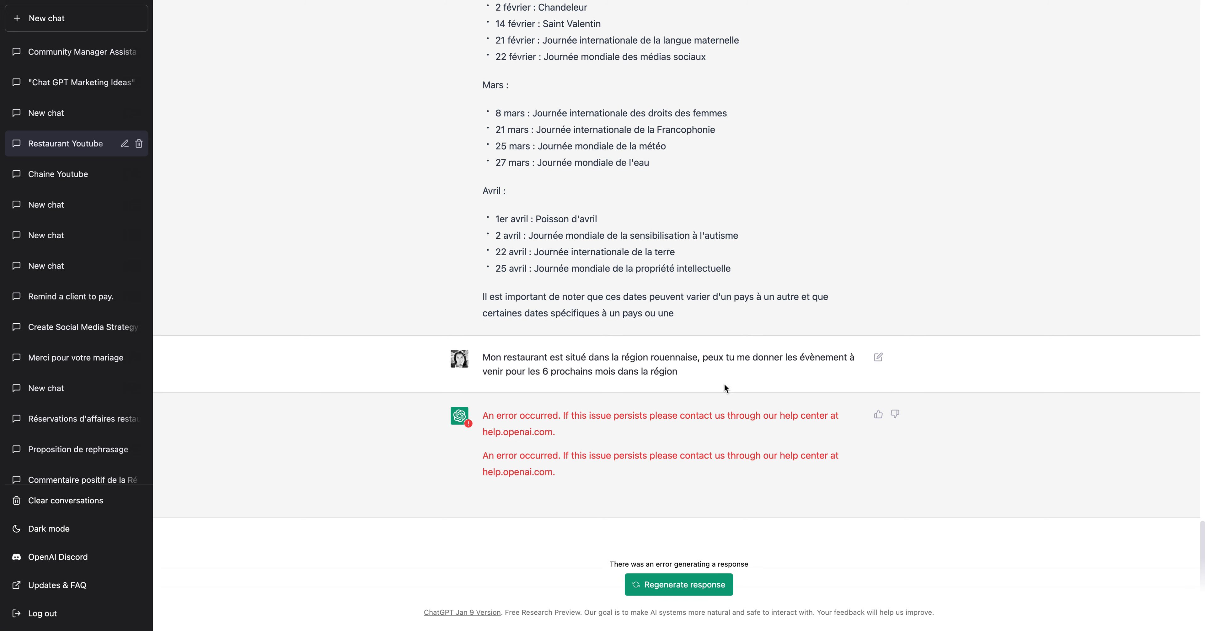
{"action": "left_click", "coordinate": [878, 358]}
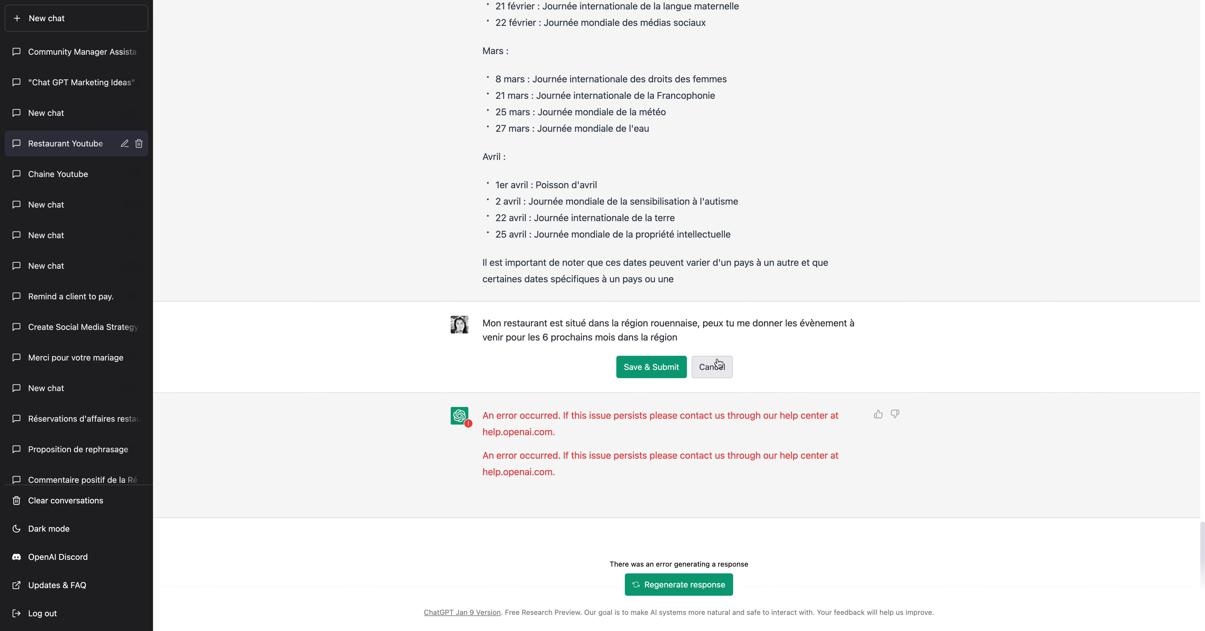
{"action": "left_click", "coordinate": [680, 339]}
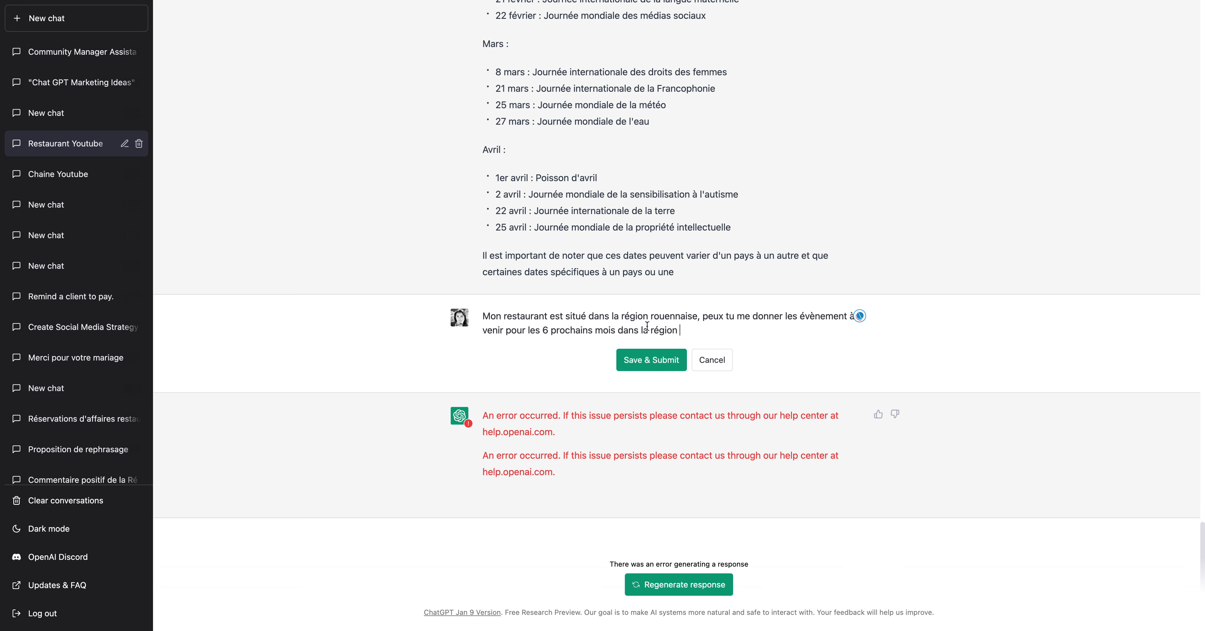
{"action": "left_click_drag", "start_coordinate": [695, 331], "coordinate": [616, 329]}
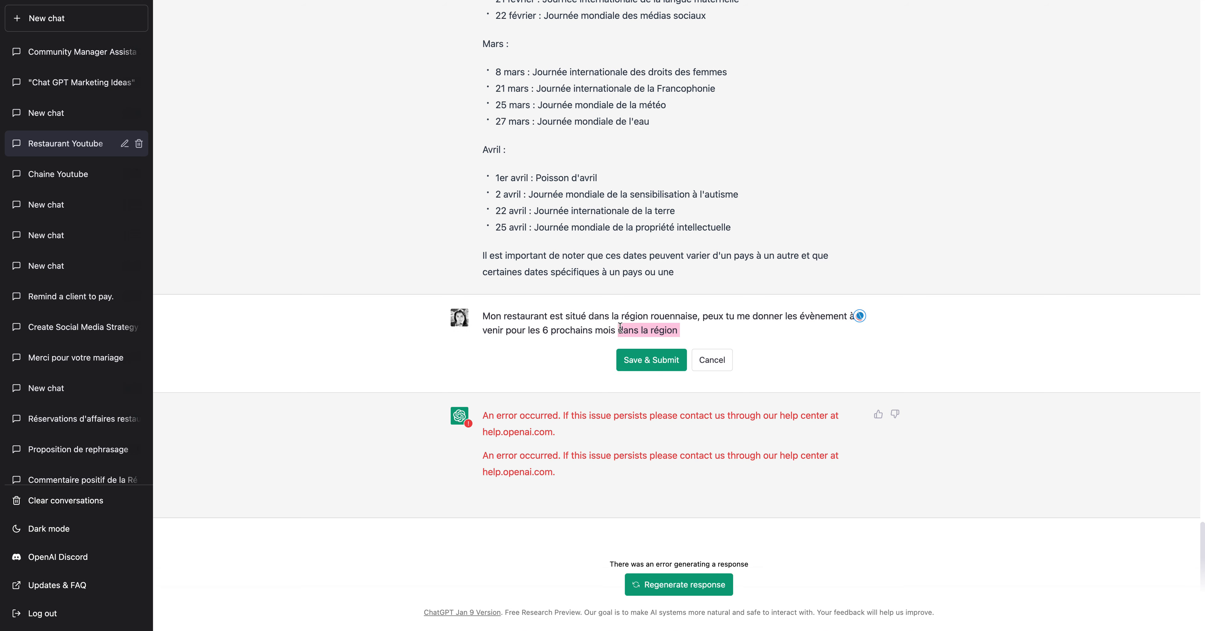
{"action": "key", "text": "BackSpace"}
{"action": "left_click", "coordinate": [664, 362]}
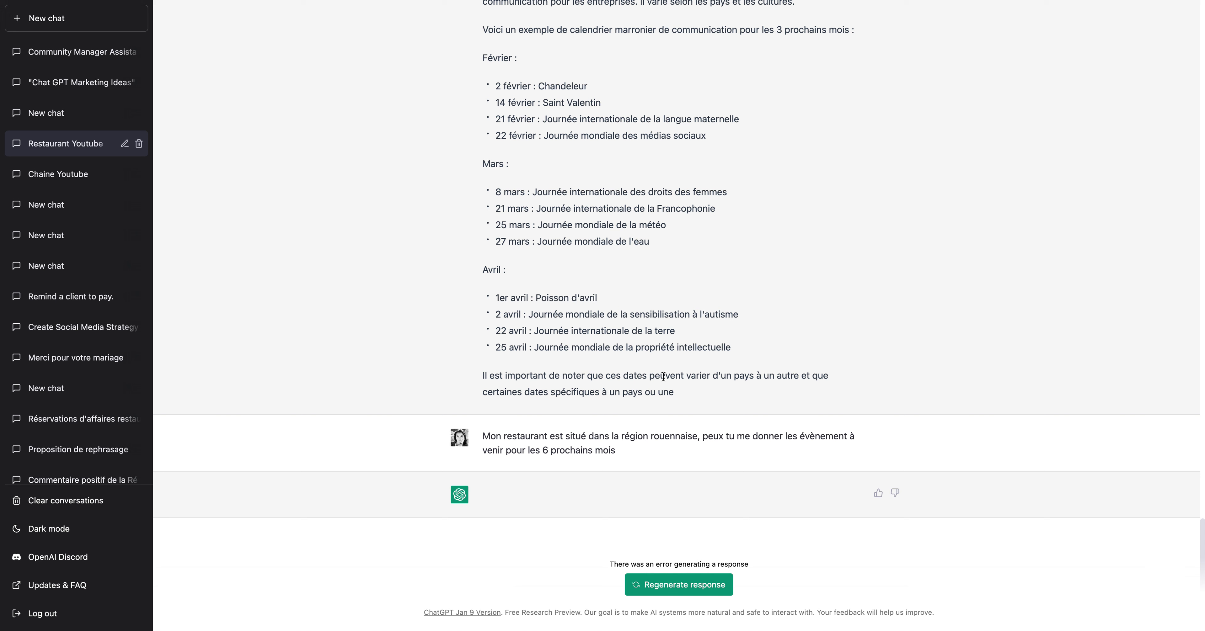
- Review the shortened prompt on events around the restaurant together with the three-month communication calendar above it
{"action": "mouse_move", "coordinate": [652, 438]}
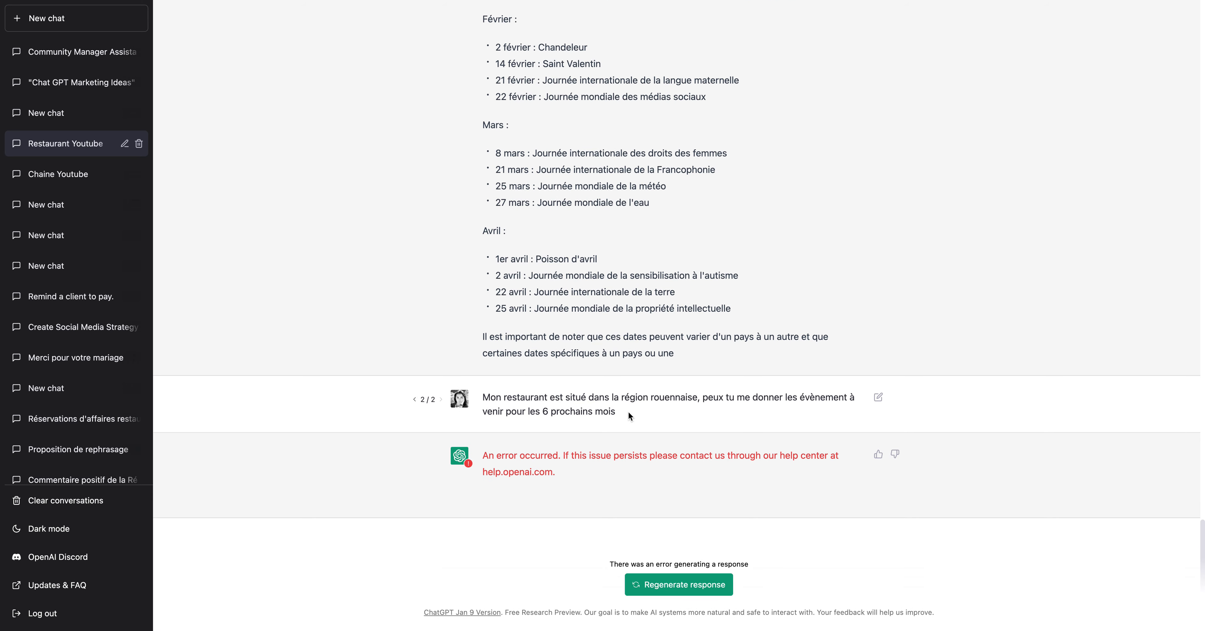
{"action": "triple_click", "coordinate": [608, 405]}
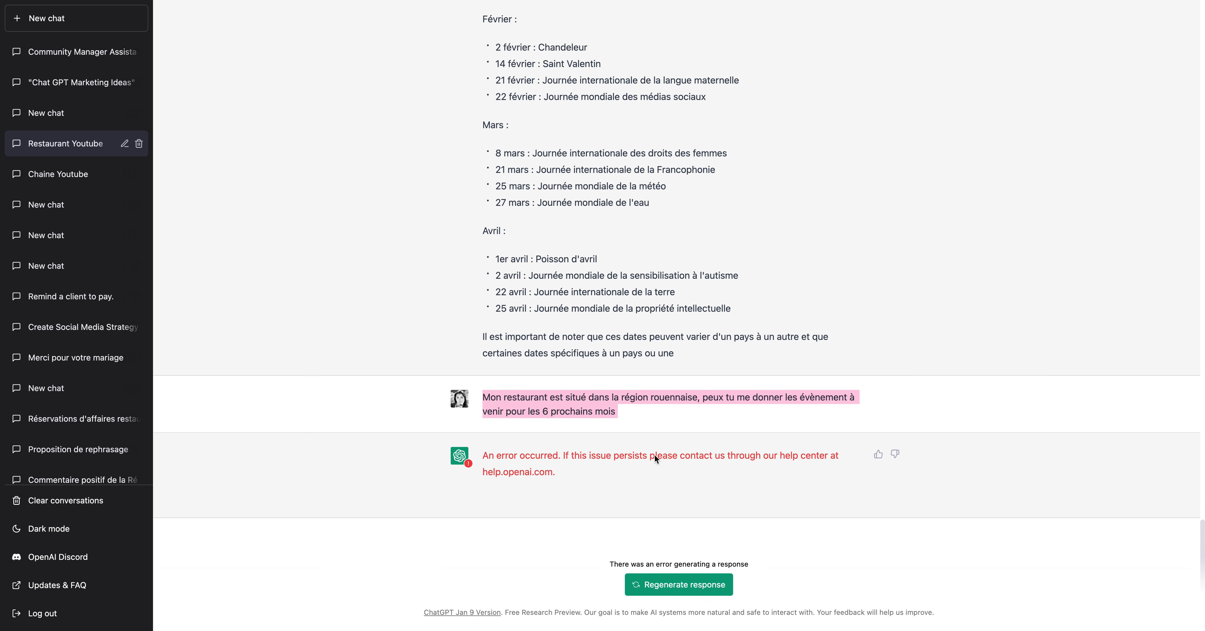
{"action": "left_click_drag", "start_coordinate": [620, 410], "coordinate": [478, 398]}
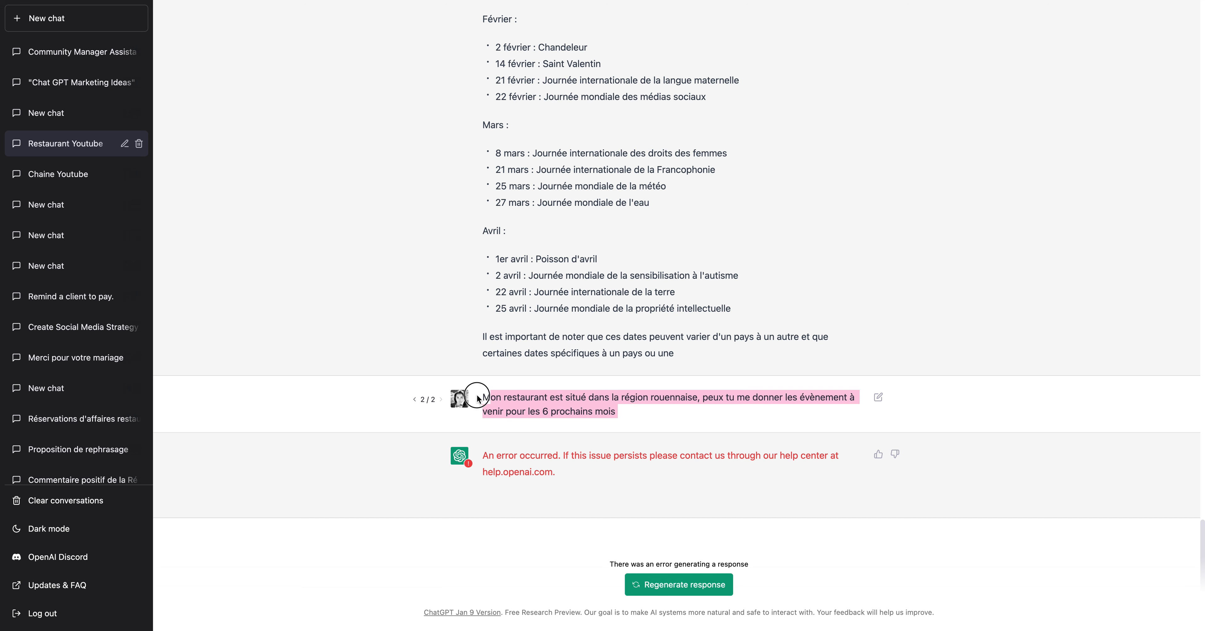
{"action": "left_click", "coordinate": [692, 401]}
{"action": "scroll", "coordinate": [586, 427], "scroll_direction": "up", "scroll_amount": 3}
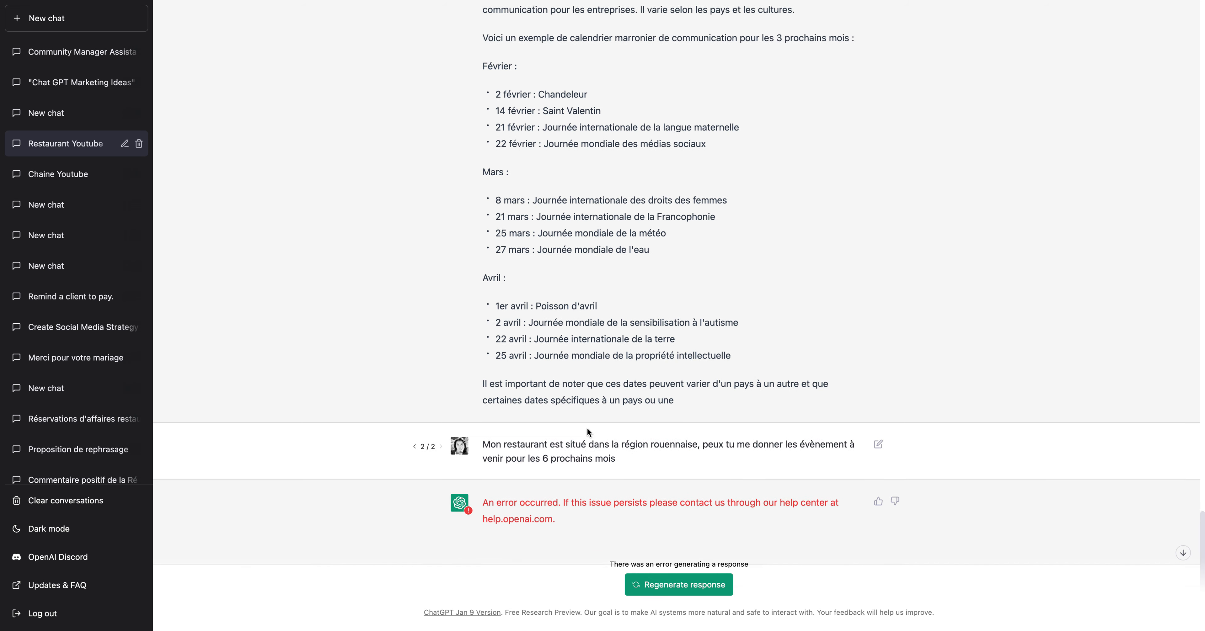
{"action": "scroll", "coordinate": [587, 427], "scroll_direction": "down", "scroll_amount": 3}
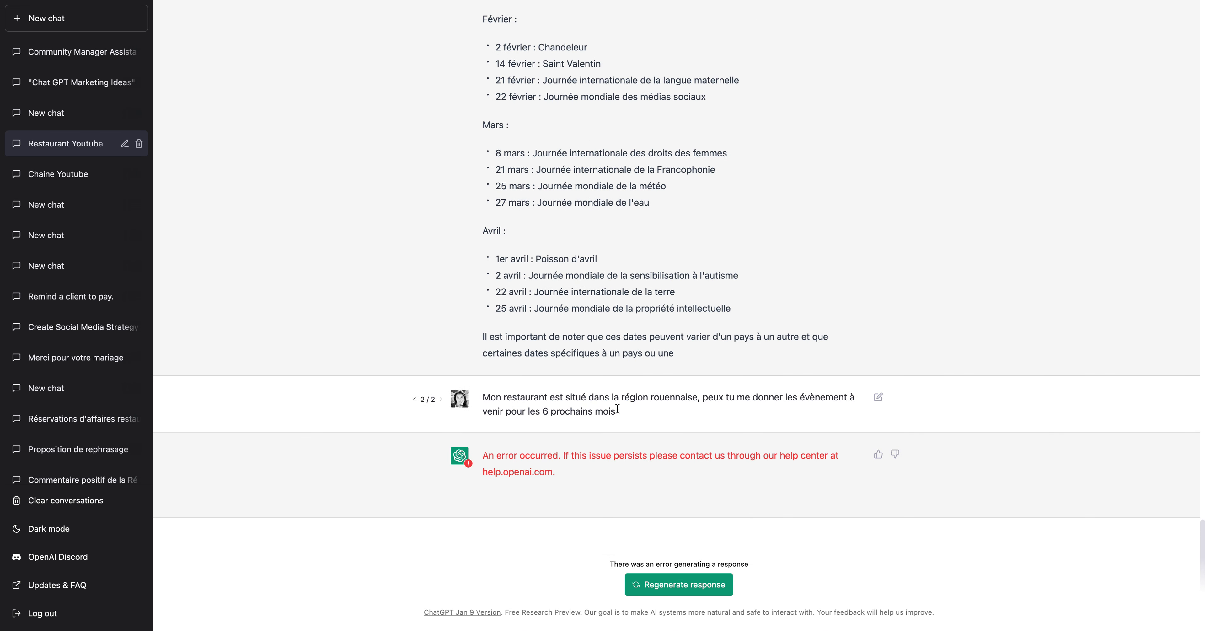
{"action": "left_click_drag", "start_coordinate": [619, 409], "coordinate": [477, 399]}
{"action": "scroll", "coordinate": [500, 357], "scroll_direction": "up", "scroll_amount": 1}
{"action": "scroll", "coordinate": [502, 353], "scroll_direction": "up", "scroll_amount": 4}
{"action": "scroll", "coordinate": [506, 349], "scroll_direction": "down", "scroll_amount": 5}
{"action": "left_click", "coordinate": [628, 333]}
{"action": "left_click_drag", "start_coordinate": [617, 424], "coordinate": [608, 374]}
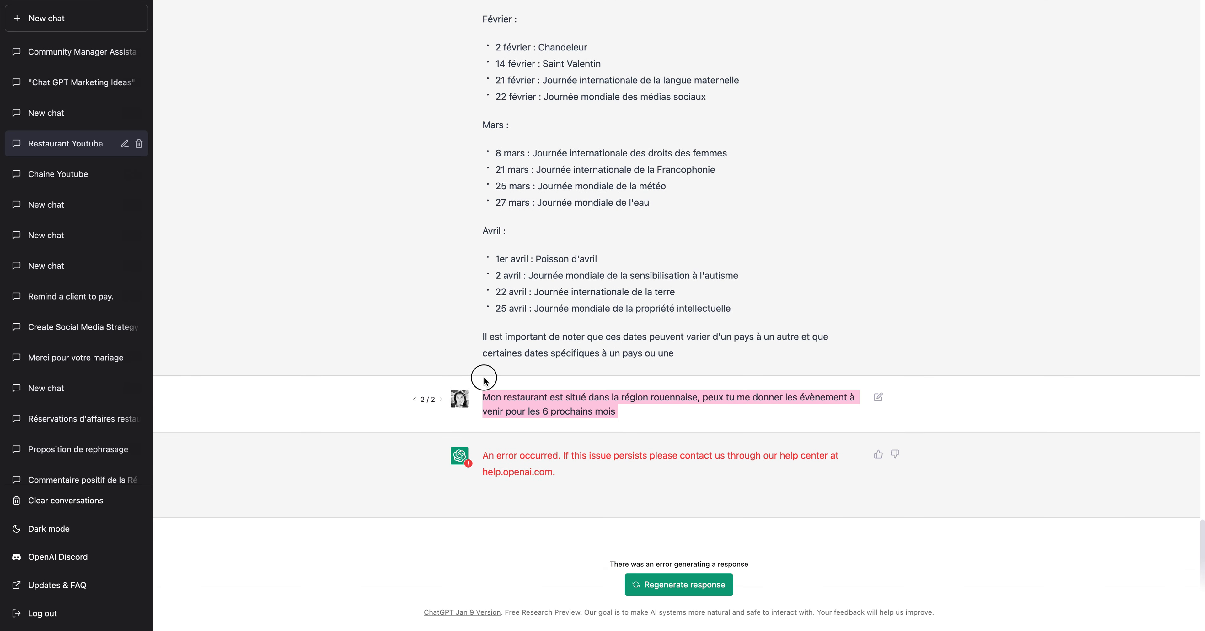
{"action": "scroll", "coordinate": [694, 299], "scroll_direction": "up", "scroll_amount": 8}
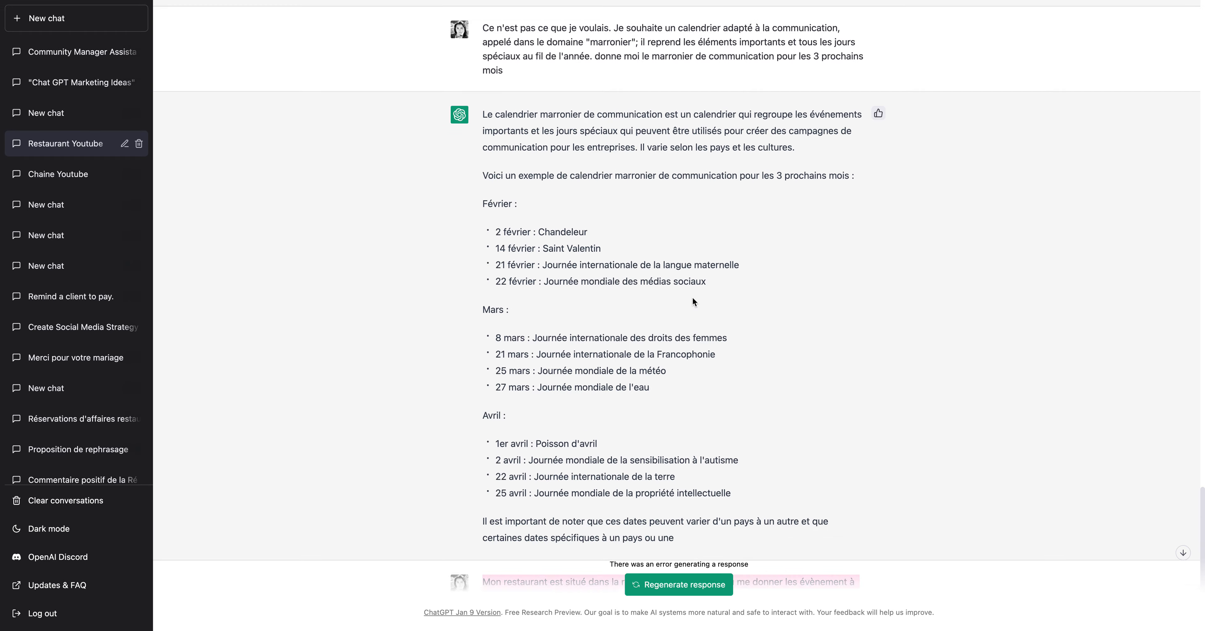
{"action": "scroll", "coordinate": [692, 296], "scroll_direction": "down", "scroll_amount": 8}
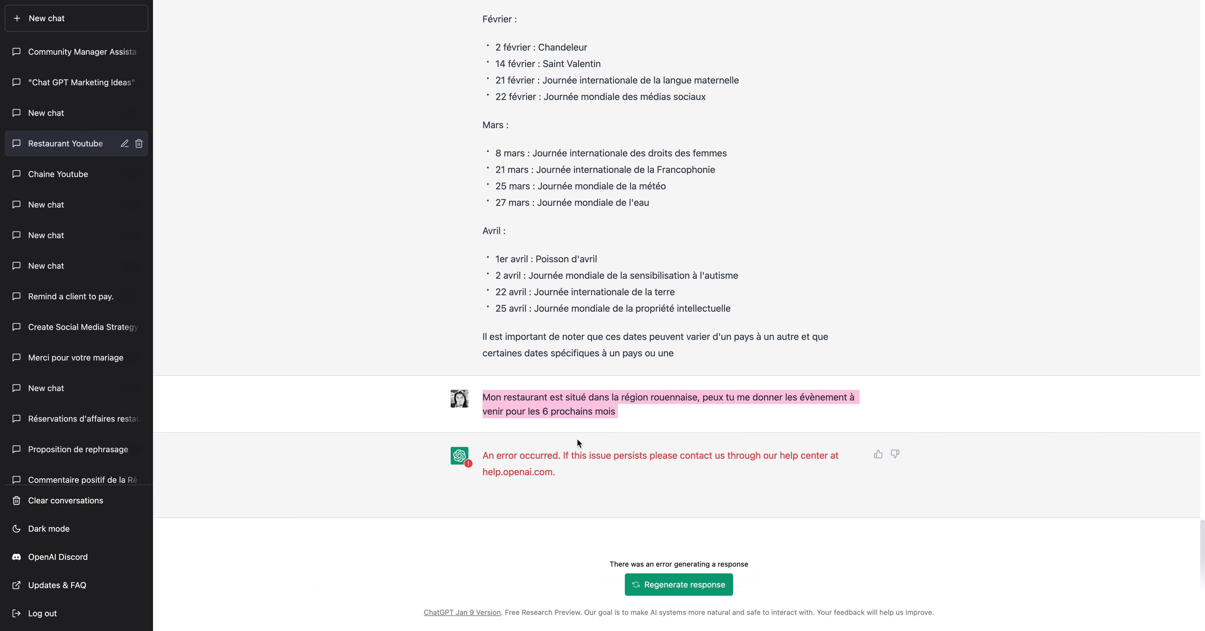
- Check the failed regional events exchange against the communication calendar above it, and reload the conversation
{"action": "scroll", "coordinate": [518, 237], "scroll_direction": "up", "scroll_amount": 6}
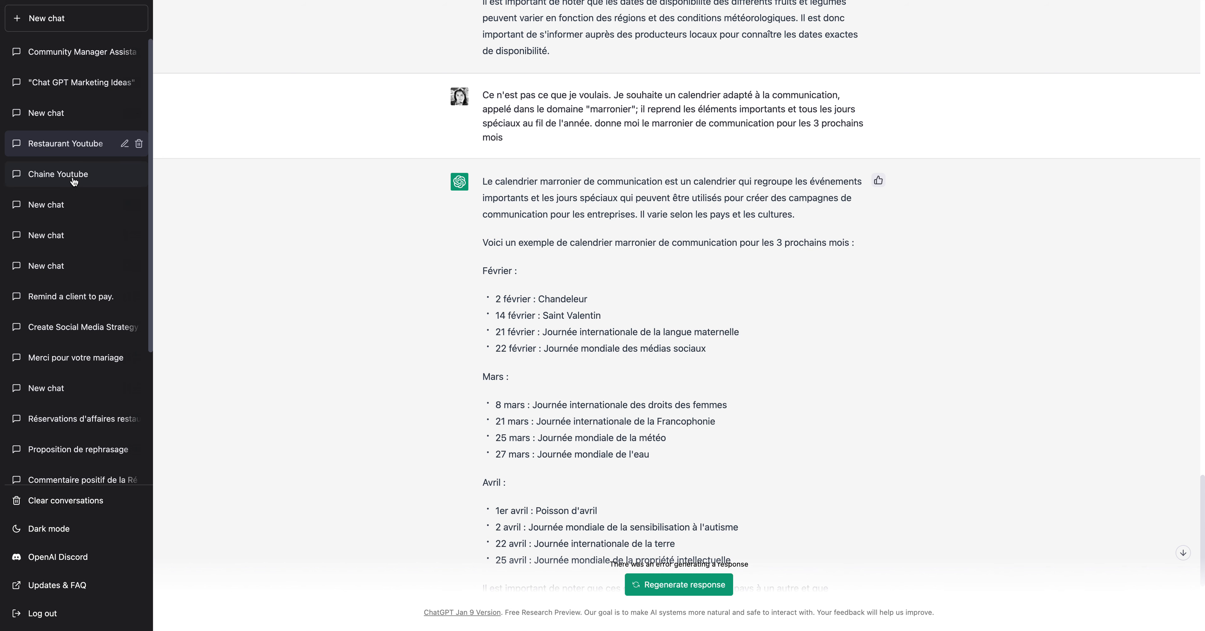
{"action": "scroll", "coordinate": [543, 240], "scroll_direction": "down", "scroll_amount": 2}
{"action": "scroll", "coordinate": [542, 239], "scroll_direction": "down", "scroll_amount": 5}
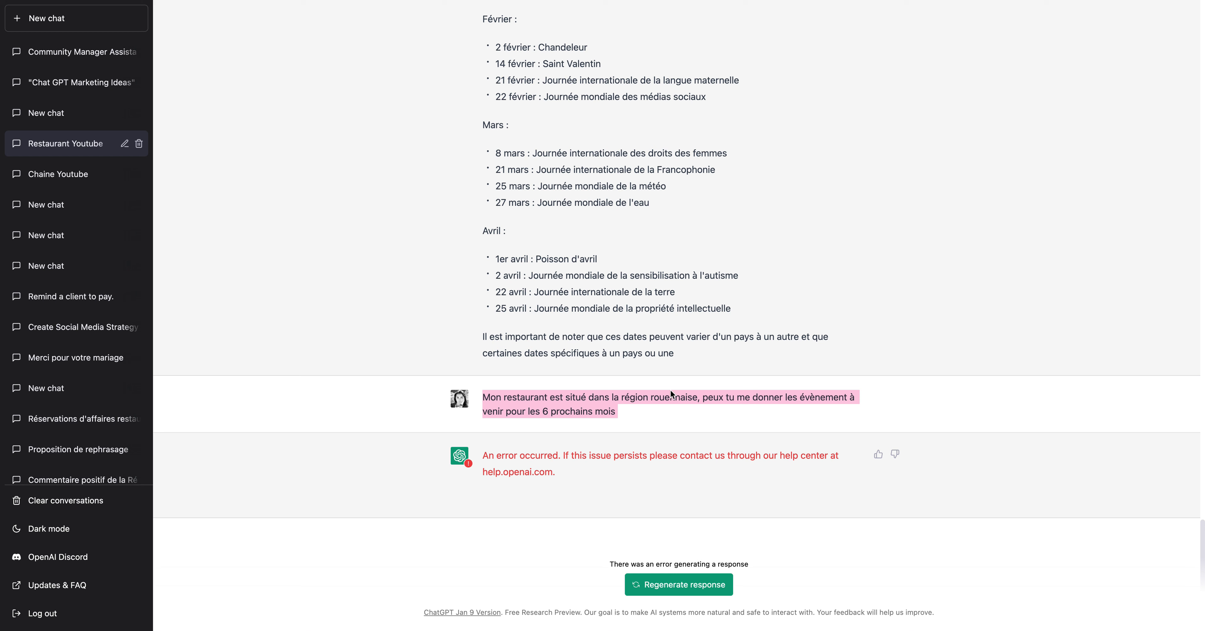
{"action": "left_click", "coordinate": [692, 498]}
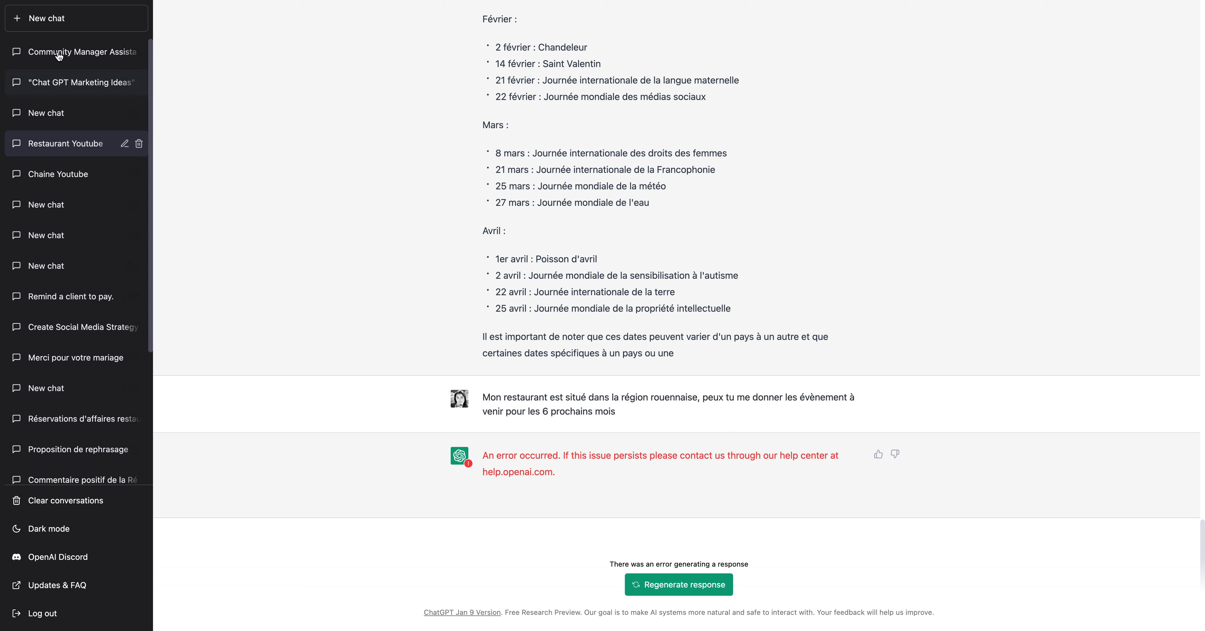
{"action": "key", "text": "super+r"}
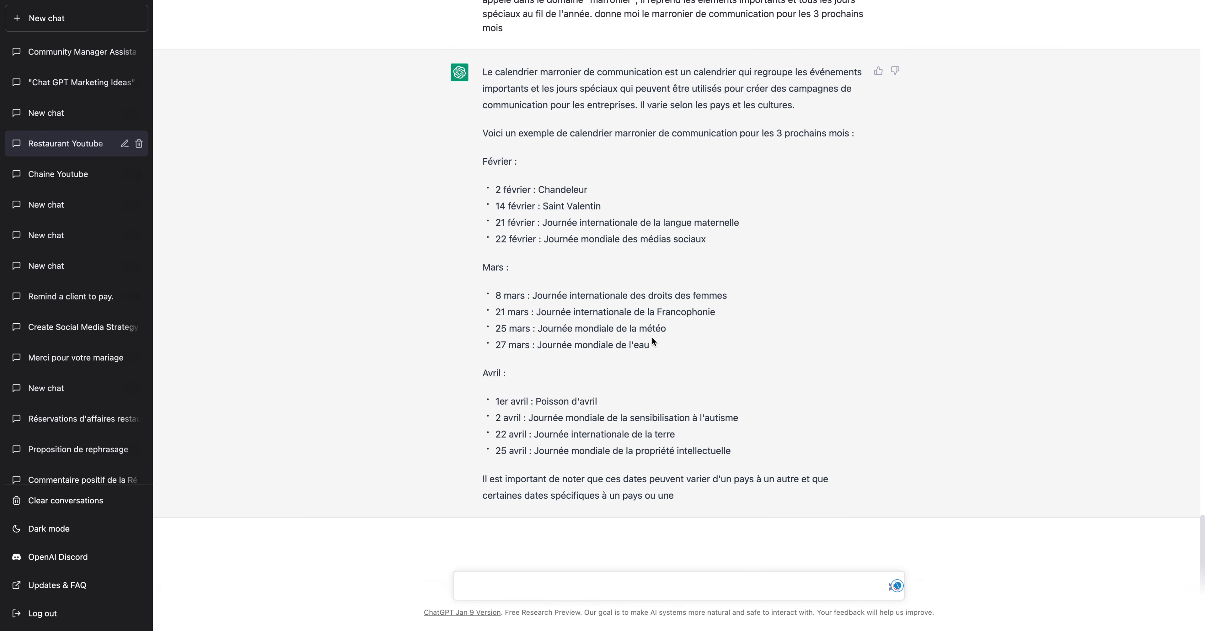
- Copy the generated Instagram publication text, from "Chez nous, tout est possible !" through its closing hashtags
{"action": "scroll", "coordinate": [656, 349], "scroll_direction": "up", "scroll_amount": 10}
{"action": "scroll", "coordinate": [656, 352], "scroll_direction": "up", "scroll_amount": 9}
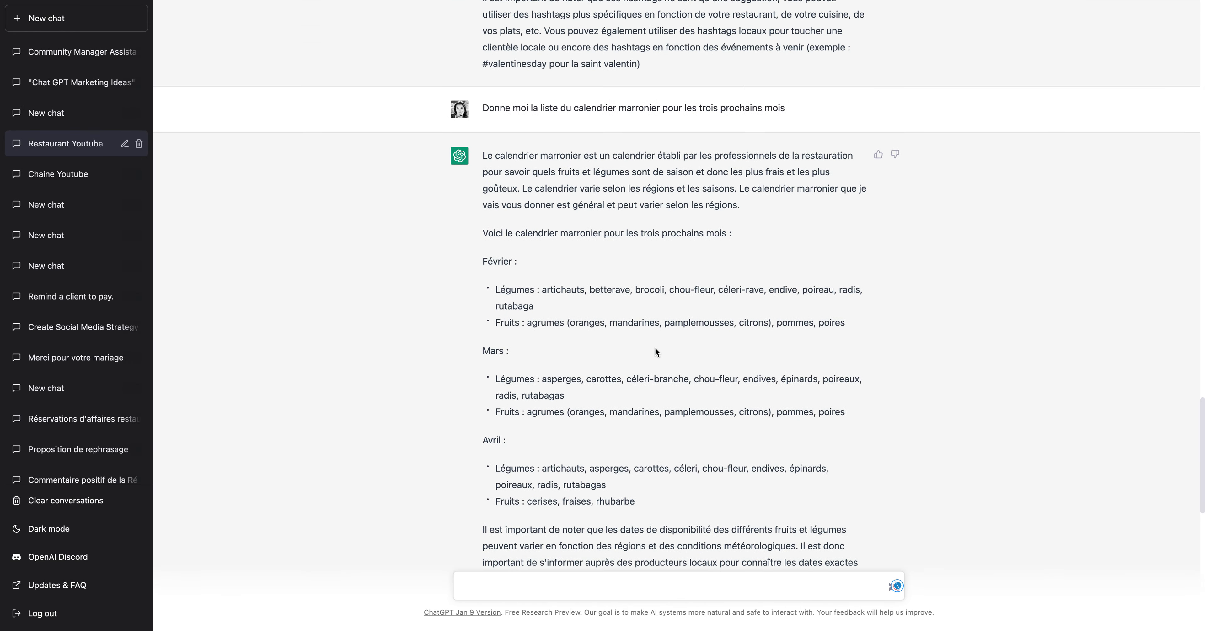
{"action": "scroll", "coordinate": [577, 254], "scroll_direction": "up", "scroll_amount": 4}
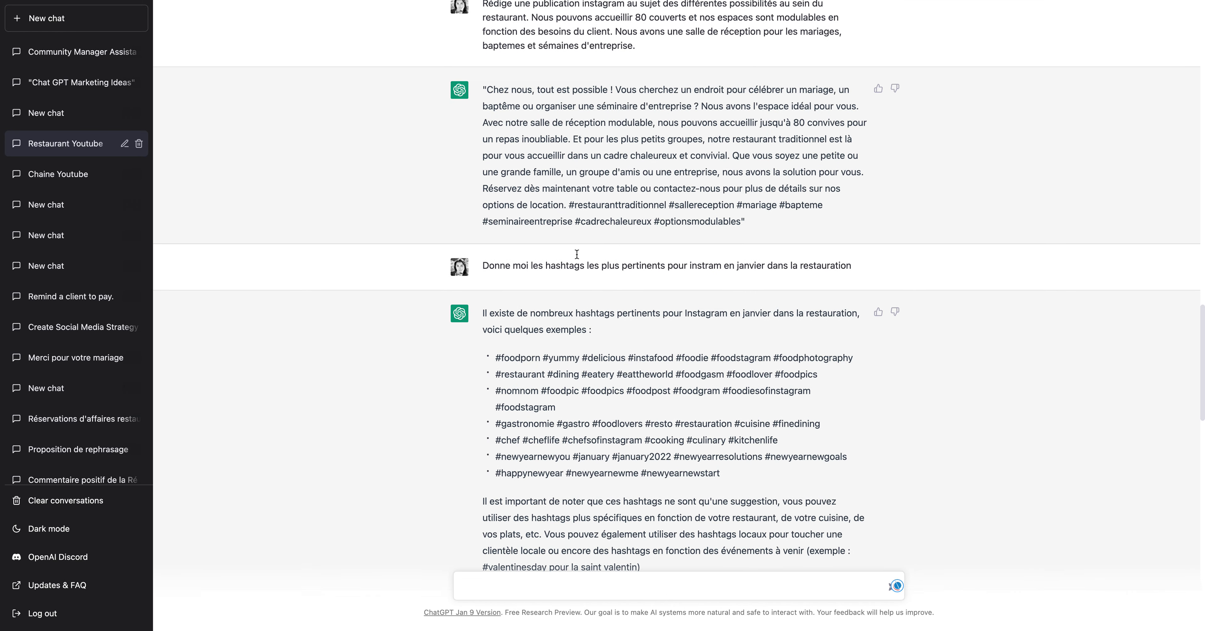
{"action": "left_click_drag", "start_coordinate": [487, 138], "coordinate": [744, 266]}
{"action": "key", "text": "super+c"}
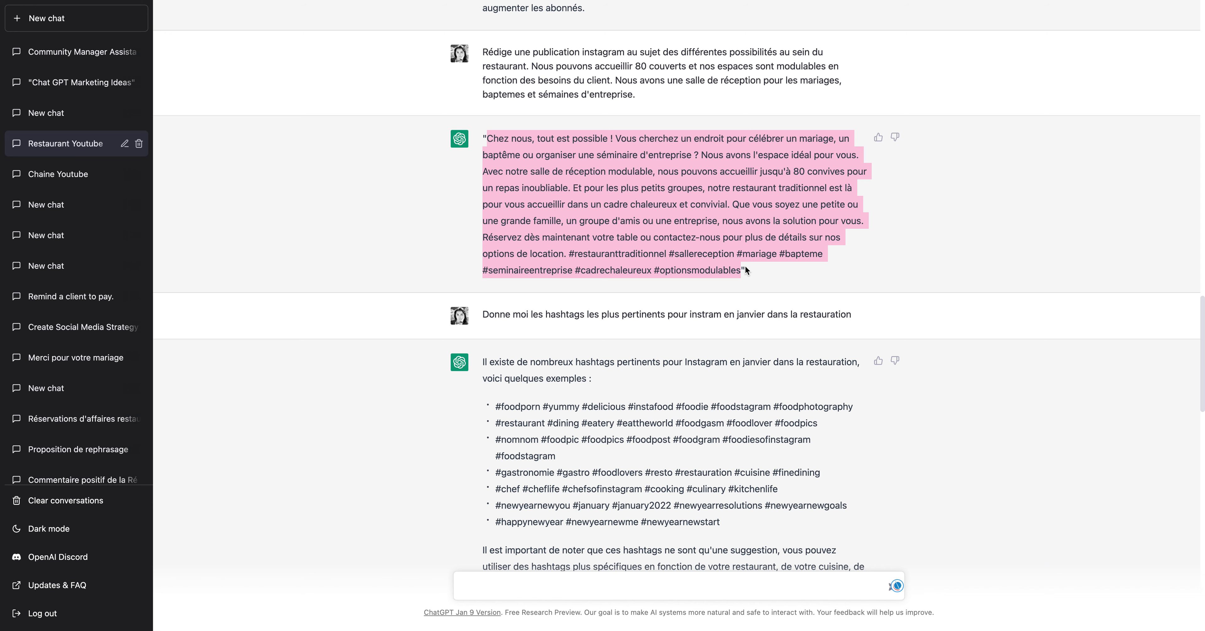
- Submit the prompt "Donne moi une propositon de rephrasage pour cette publication :" followed by the copied Instagram publication
{"action": "scroll", "coordinate": [731, 307], "scroll_direction": "down", "scroll_amount": 13}
{"action": "left_click", "coordinate": [603, 582]}
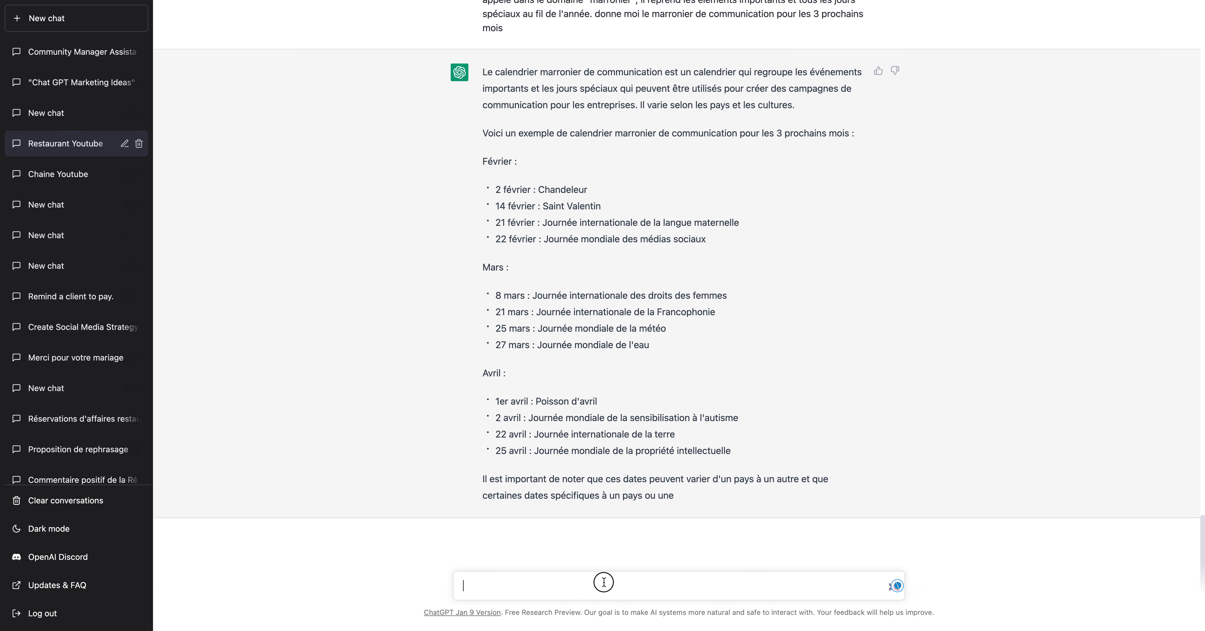
{"action": "scroll", "coordinate": [92, 388], "scroll_direction": "down", "scroll_amount": 1}
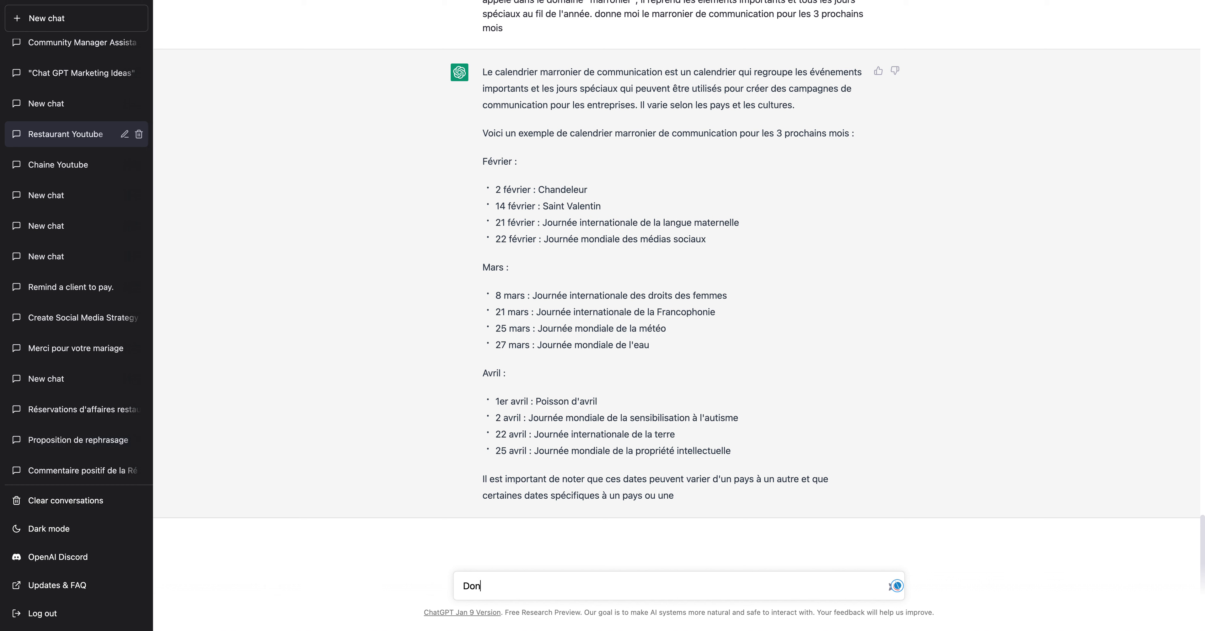
{"action": "type", "text": "propositon de rephrasage pour cette public"}
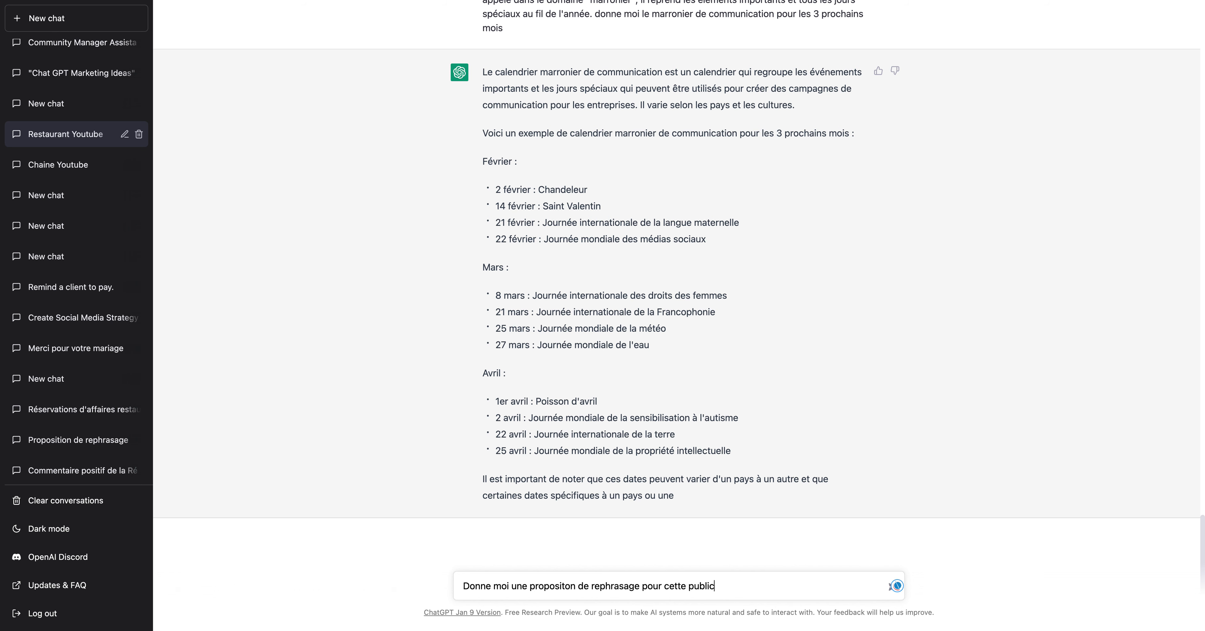
{"action": "key", "text": "super+v"}
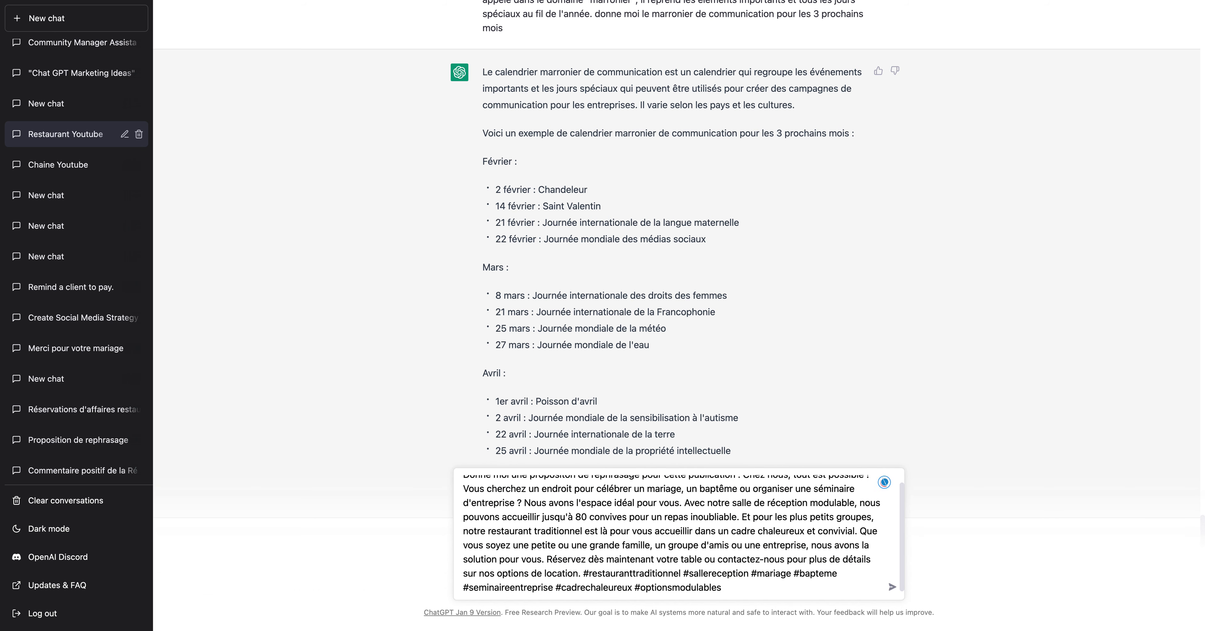
{"action": "key", "text": "Return"}
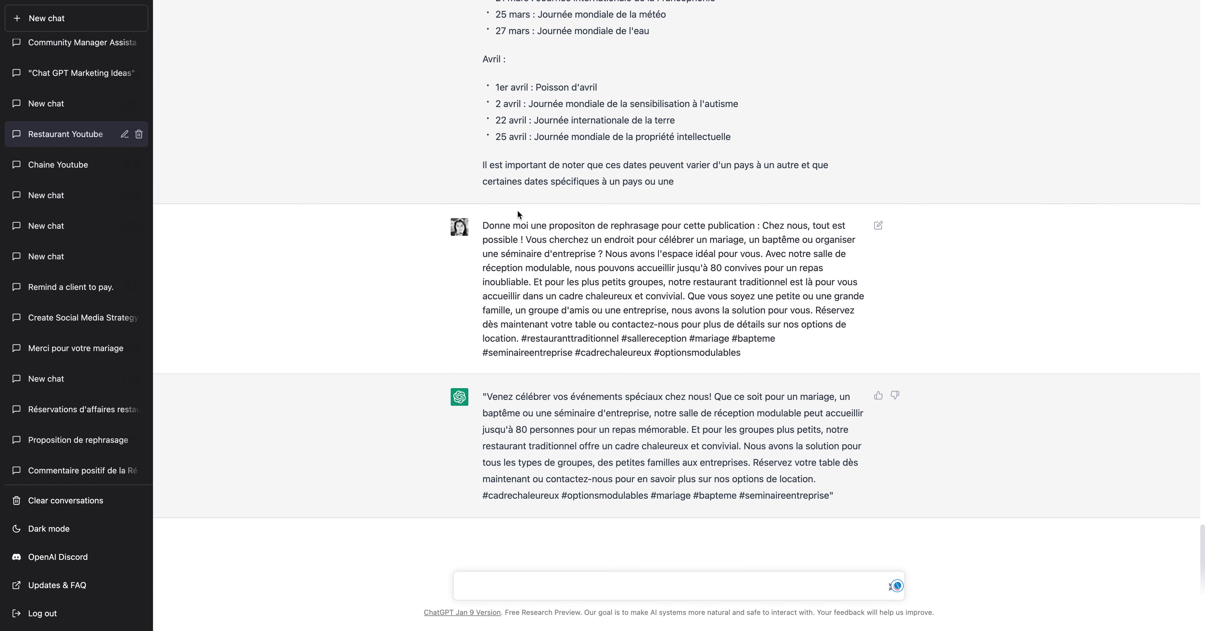
- Compare the opening sentences of the original publication with those of the rephrased version
{"action": "left_click_drag", "start_coordinate": [761, 227], "coordinate": [624, 239]}
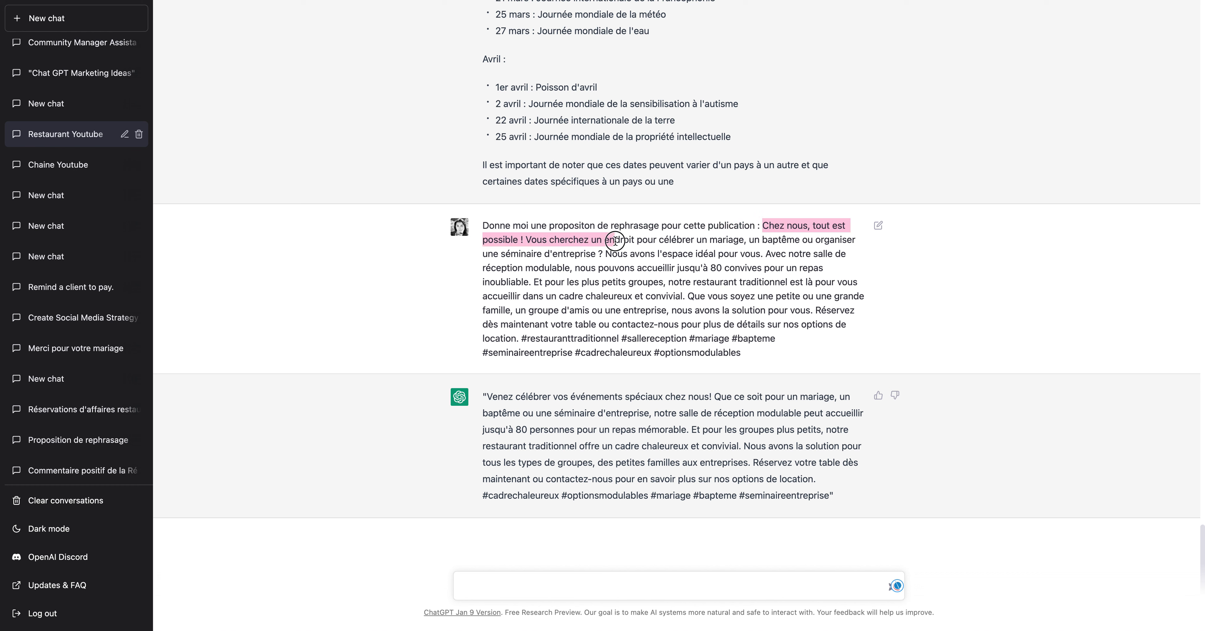
{"action": "left_click", "coordinate": [639, 249]}
{"action": "left_click_drag", "start_coordinate": [762, 226], "coordinate": [760, 254]}
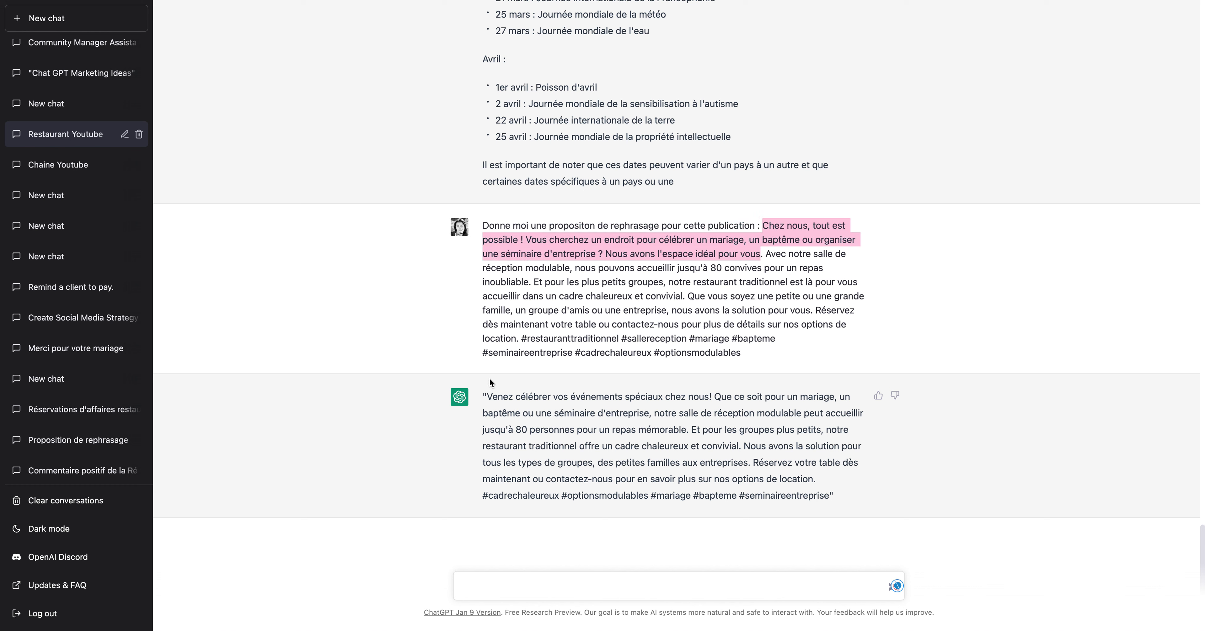
{"action": "left_click", "coordinate": [488, 396]}
{"action": "left_click_drag", "start_coordinate": [488, 396], "coordinate": [689, 429]}
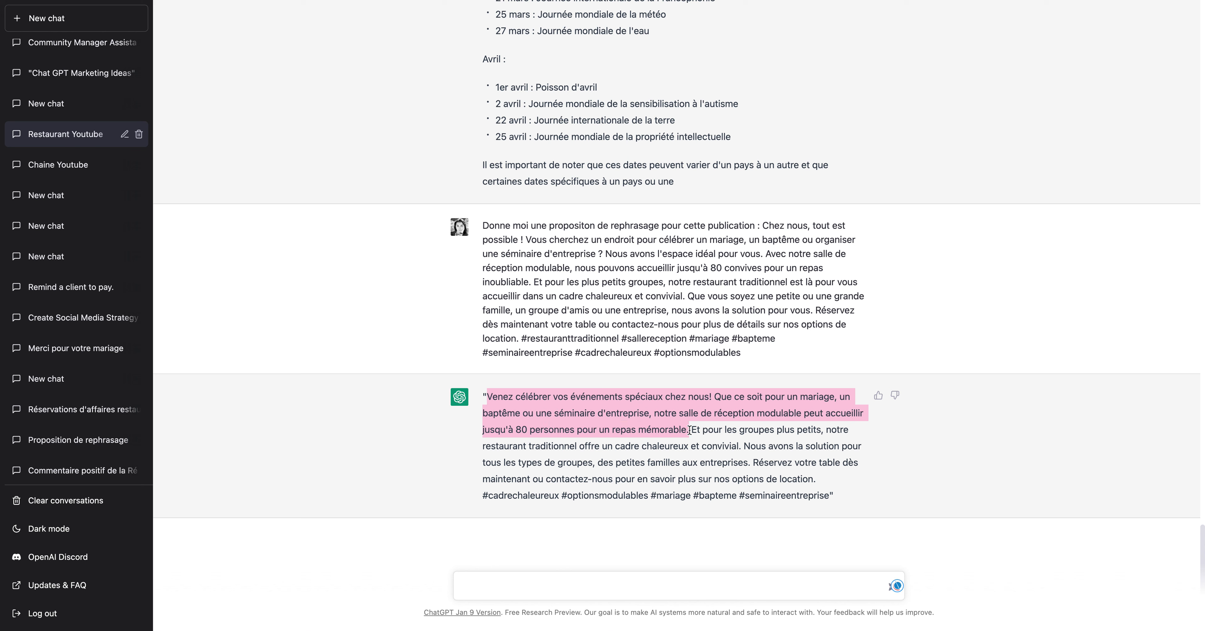
{"action": "left_click", "coordinate": [368, 555]}
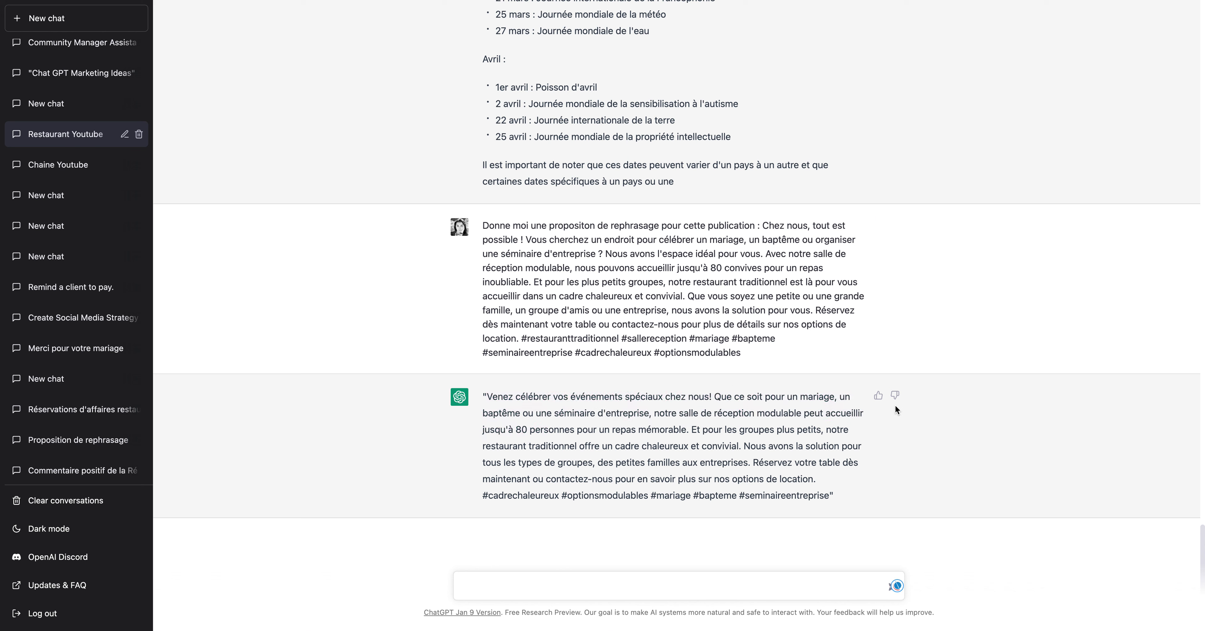
- Start a new chat and make its empty message field ready for a prompt
{"action": "left_click", "coordinate": [878, 395]}
{"action": "left_click", "coordinate": [731, 377]}
{"action": "left_click", "coordinate": [539, 579]}
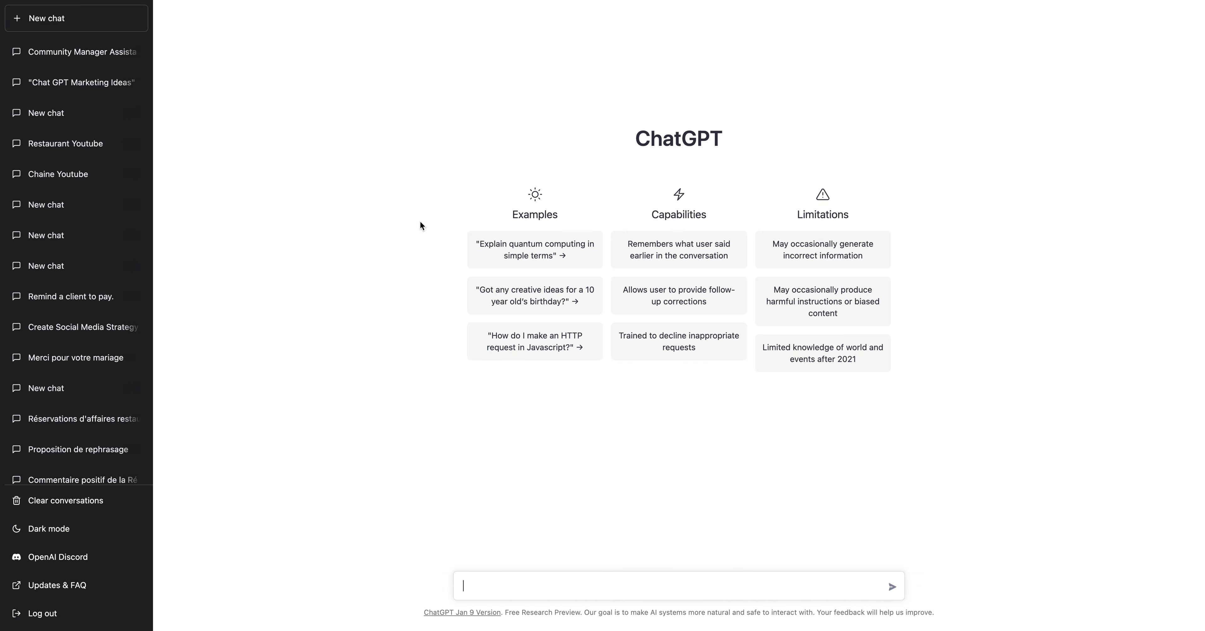
{"action": "left_click", "coordinate": [509, 589]}
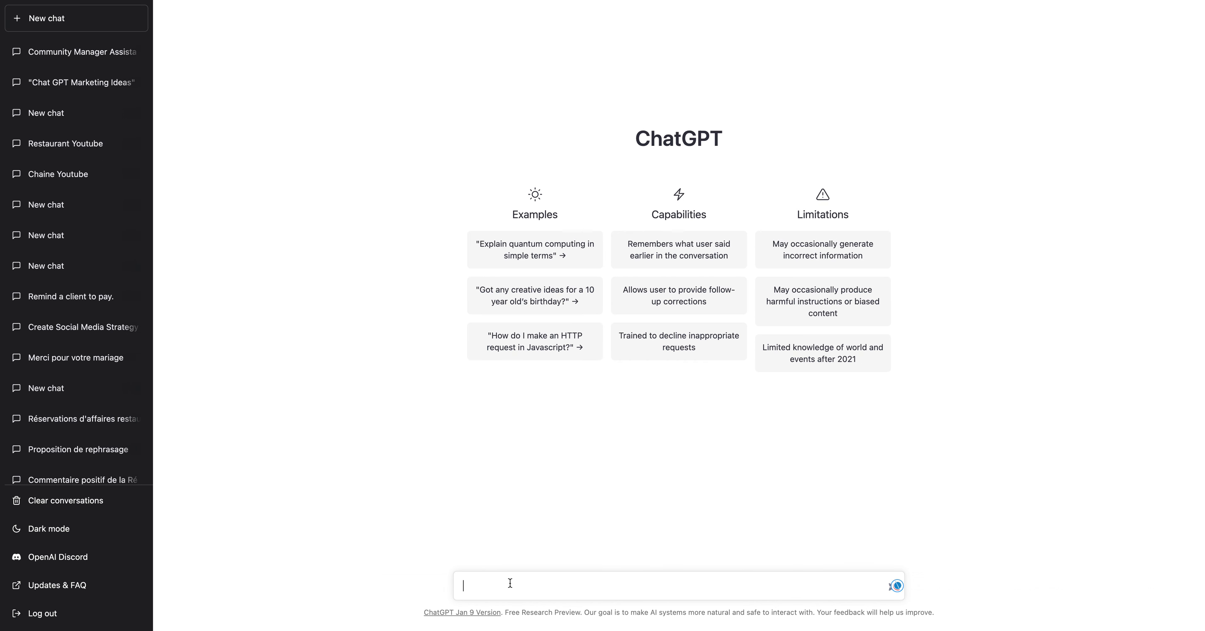
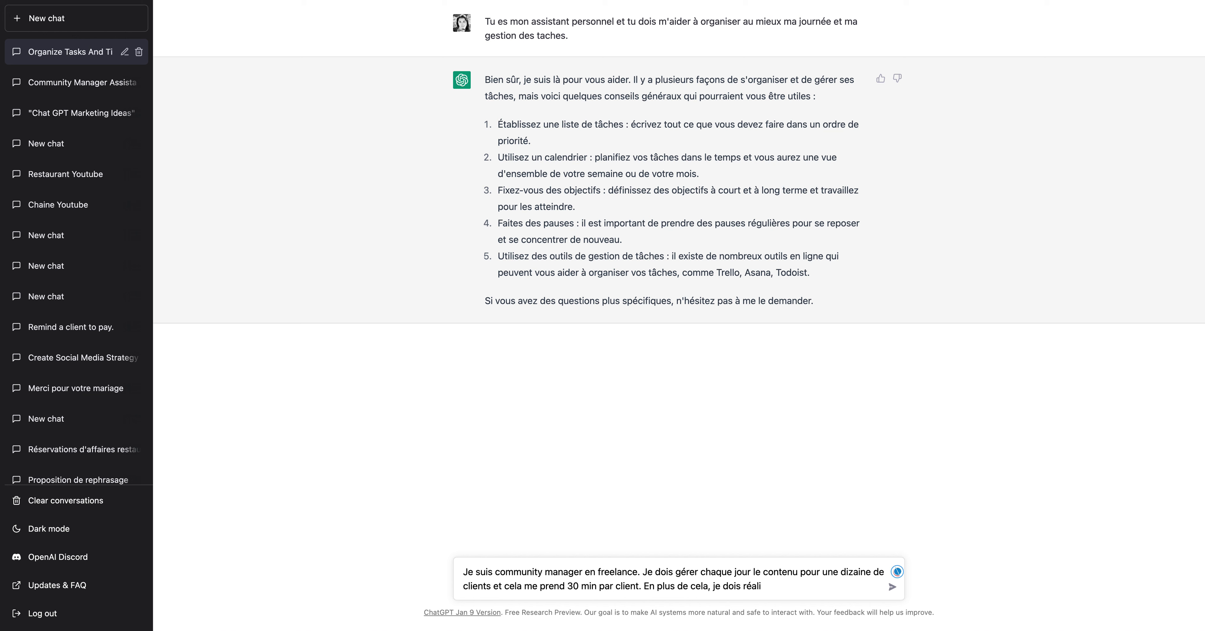
- Continue the freelance workday prompt with the task of doing "de la prospection durant 1 heure"
{"action": "type", "text": "de la p"}
{"action": "type", "text": "rospection ain"}
{"action": "type", "text": "durant "}
{"action": "type", "text": "1h"}
{"action": "key", "text": "BackSpace"}
{"action": "key", "text": "BackSpace"}
{"action": "type", "text": "heure"}
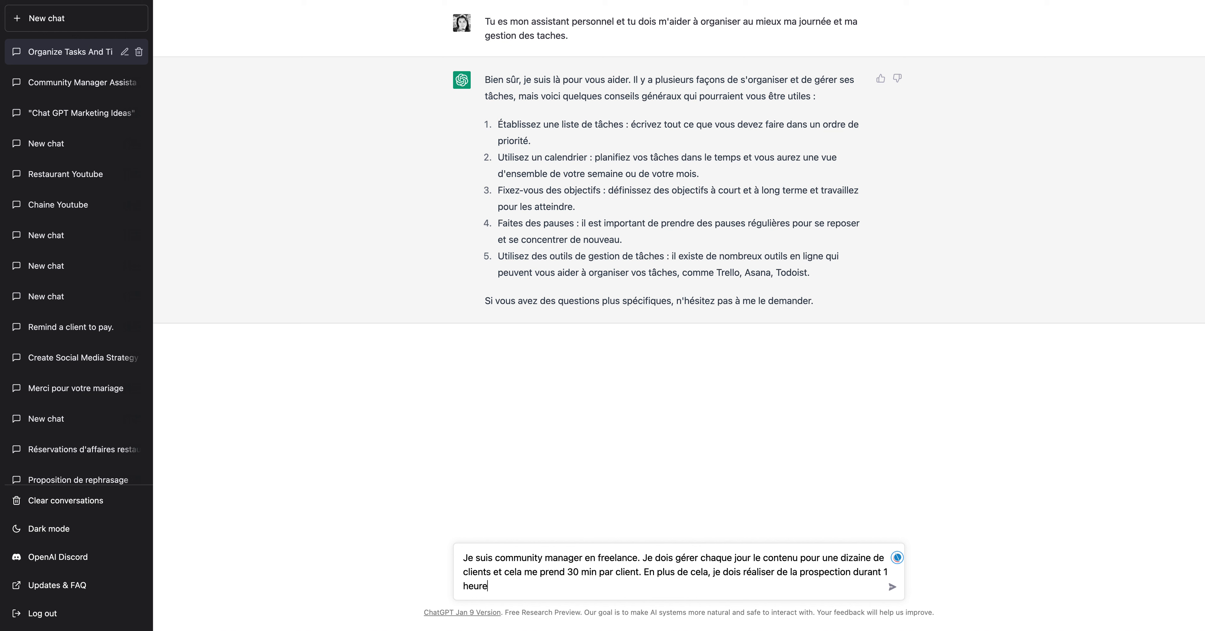
- Add the meal time to the workday prompt with the sentence "Manger durant 2h dans la journée."
{"action": "type", "text": ". Maneg"}
{"action": "type", "text": "ger "}
{"action": "type", "text": "durant "}
{"action": "type", "text": "2h dans la "}
{"action": "type", "text": "journée "}
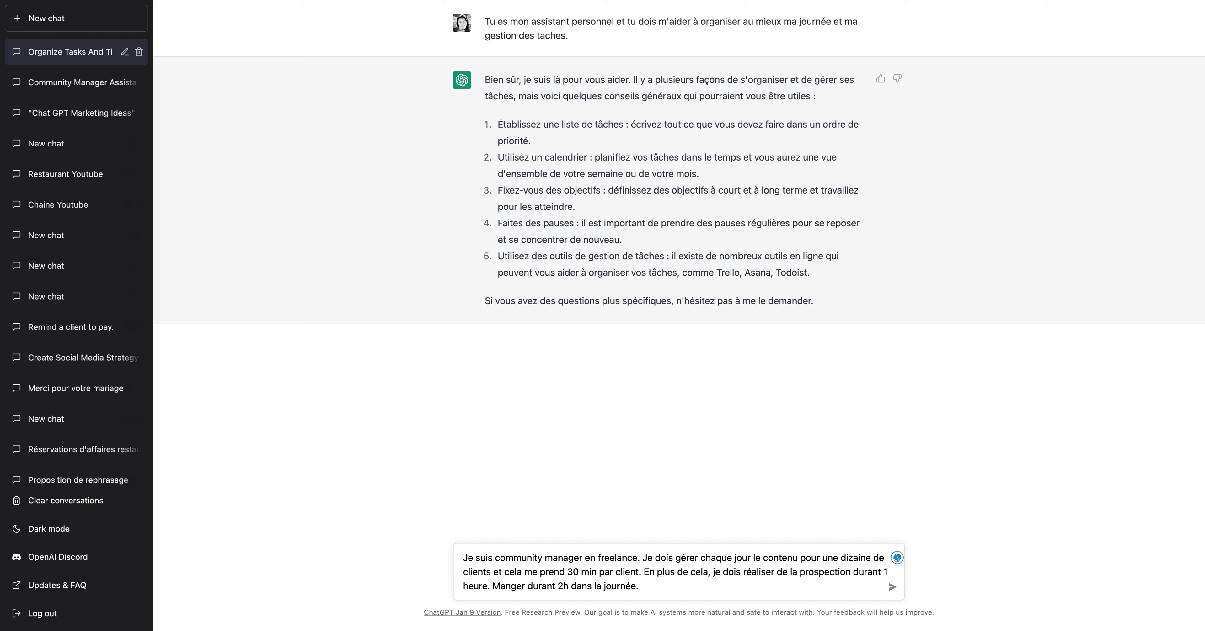
- Add the dog walk to the workday prompt with "Je dois promener mon chien pendant 20min."
{"action": "type", "text": " J<e doi"}
{"action": "key", "text": "BackSpace"}
{"action": "key", "text": "BackSpace"}
{"action": "key", "text": "BackSpace"}
{"action": "key", "text": "BackSpace"}
{"action": "type", "text": "dois prommer mon chient pend"}
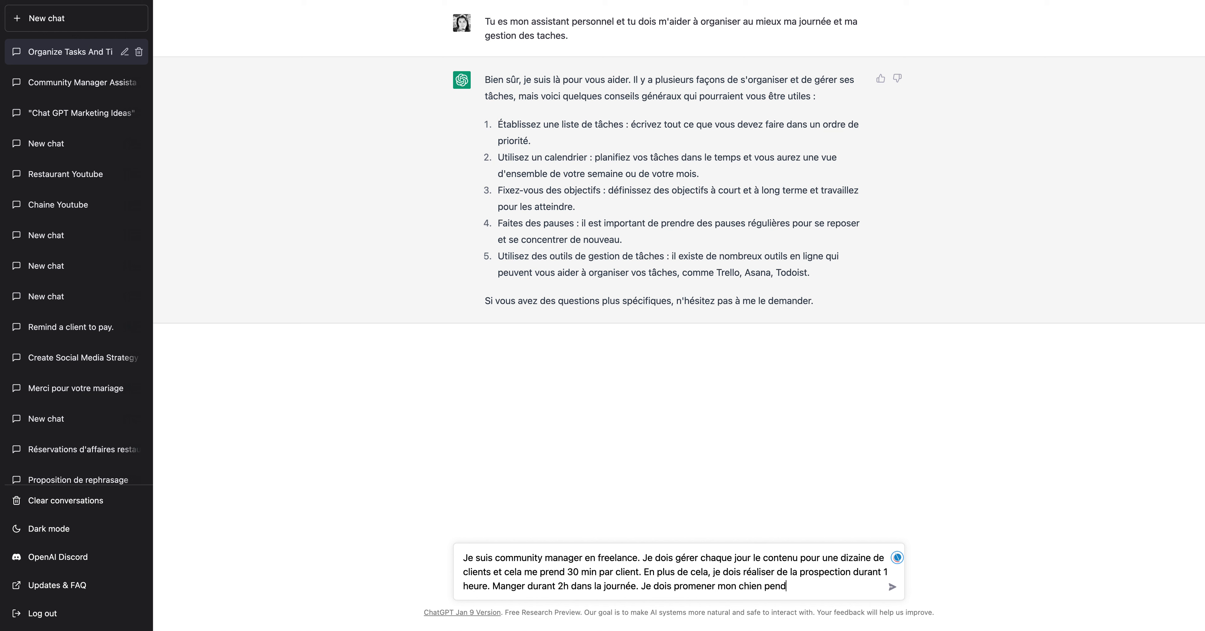
{"action": "type", "text": "ant 2"}
{"action": "type", "text": "0min. Je doi"}
- Finish the prompt with "Je tourner une vidéo Youtube pendant 30min. Optimise pour moi ma journée de demain." and submit it
{"action": "type", "text": "tou"}
{"action": "type", "text": "rner une"}
{"action": "type", "text": " vidéo Youtube"}
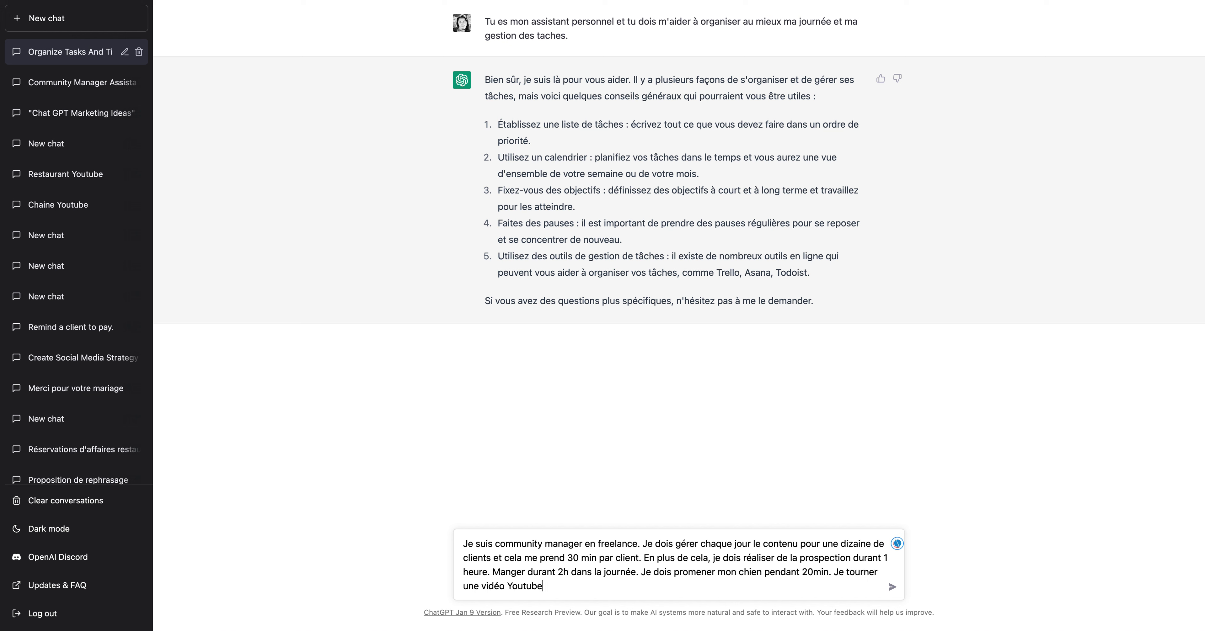
{"action": "type", "text": " pendant 30min. Optimi"}
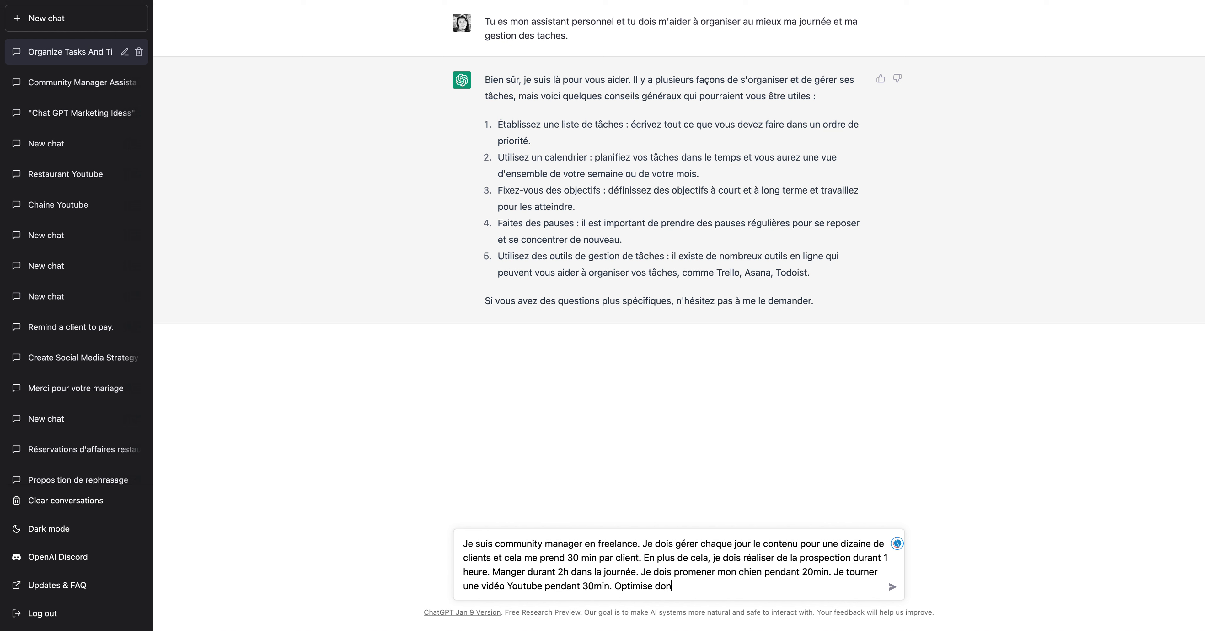
{"action": "type", "text": "se pour moi ma journée de demain"}
{"action": "key", "text": "Return"}
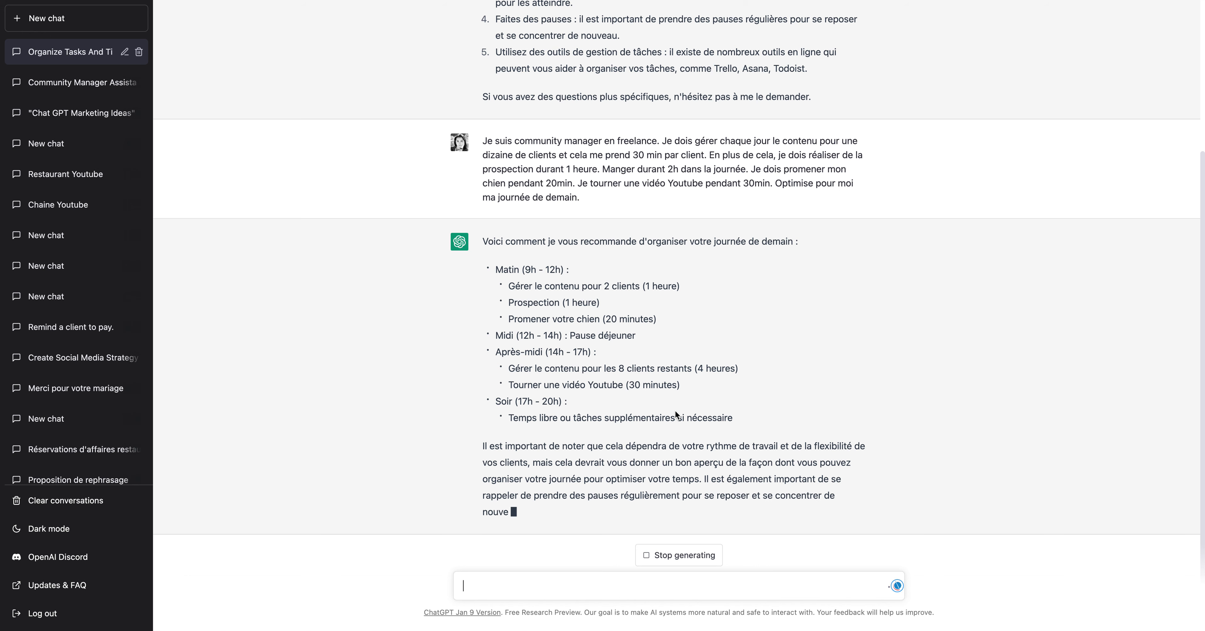
- Submit the follow-up prompt "Rédige cette journée sous forme de tableau comme un emploi du temps"
{"action": "type", "text": "R"}
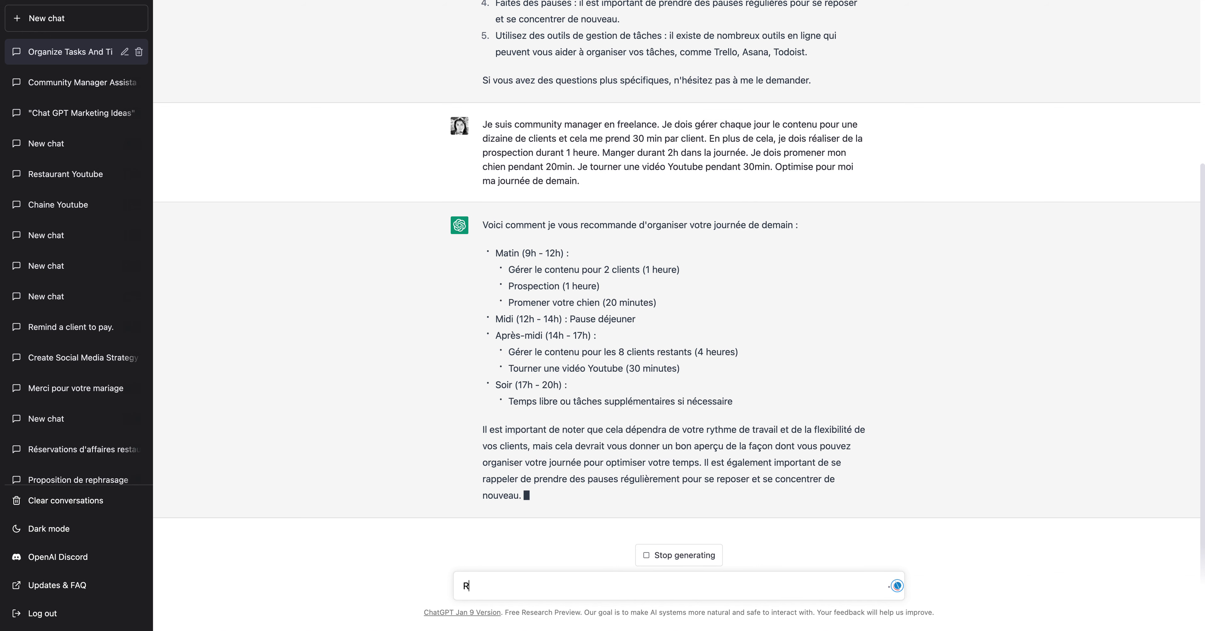
{"action": "type", "text": "édiger moi"}
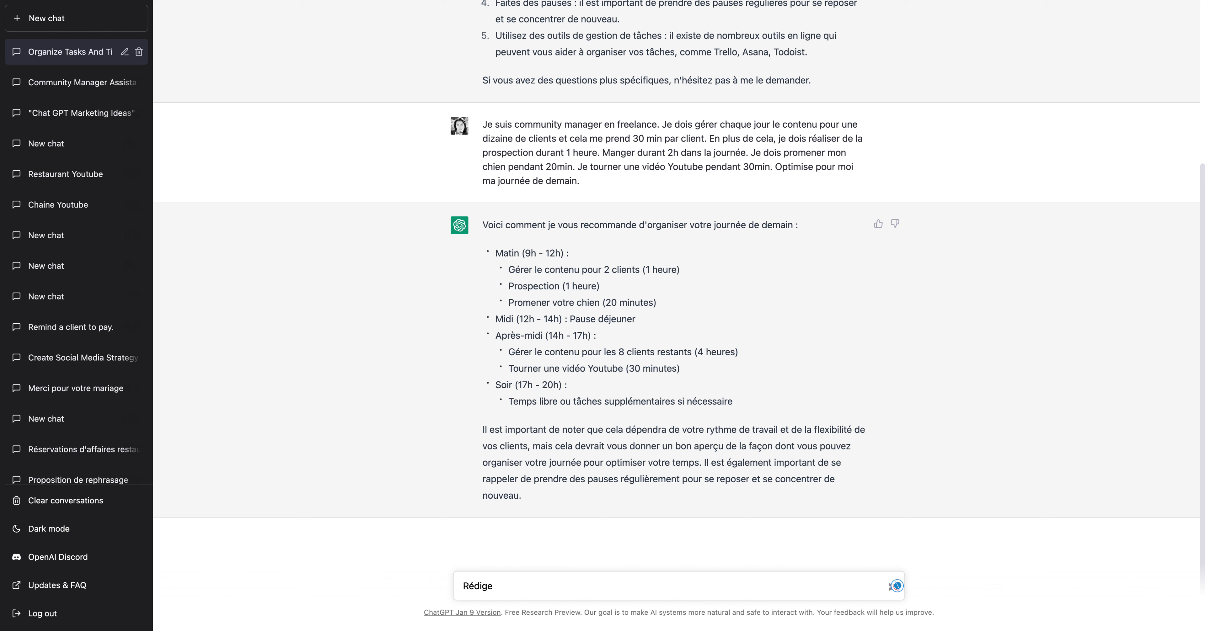
{"action": "type", "text": "cette journée sous forme de tableau"}
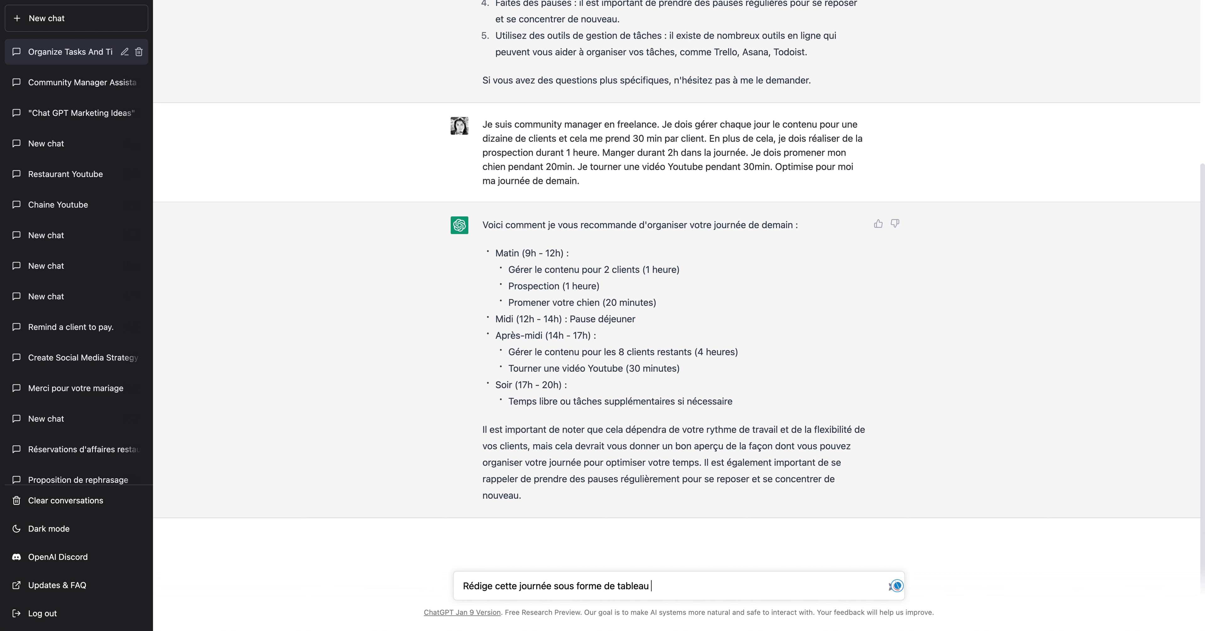
{"action": "type", "text": " comme un emploi du temps"}
{"action": "key", "text": "Return"}
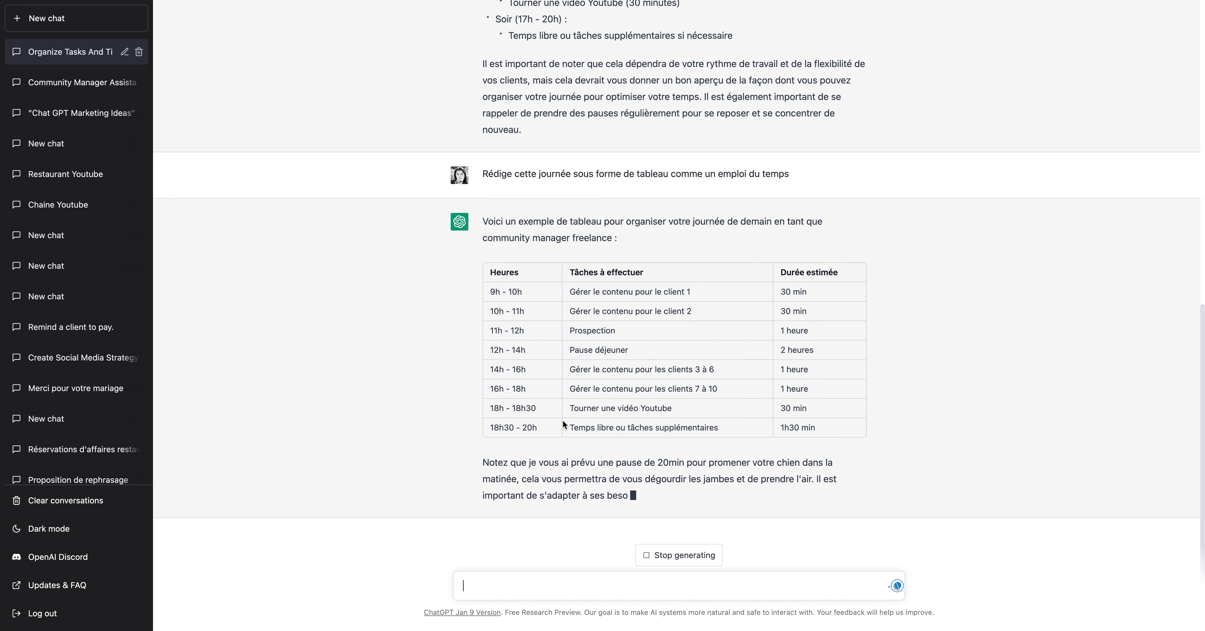
- Examine the timetable's YouTube filming row and compare the table with the earlier schedule and the original task prompt
{"action": "left_click_drag", "start_coordinate": [564, 408], "coordinate": [702, 406]}
{"action": "left_click", "coordinate": [629, 413]}
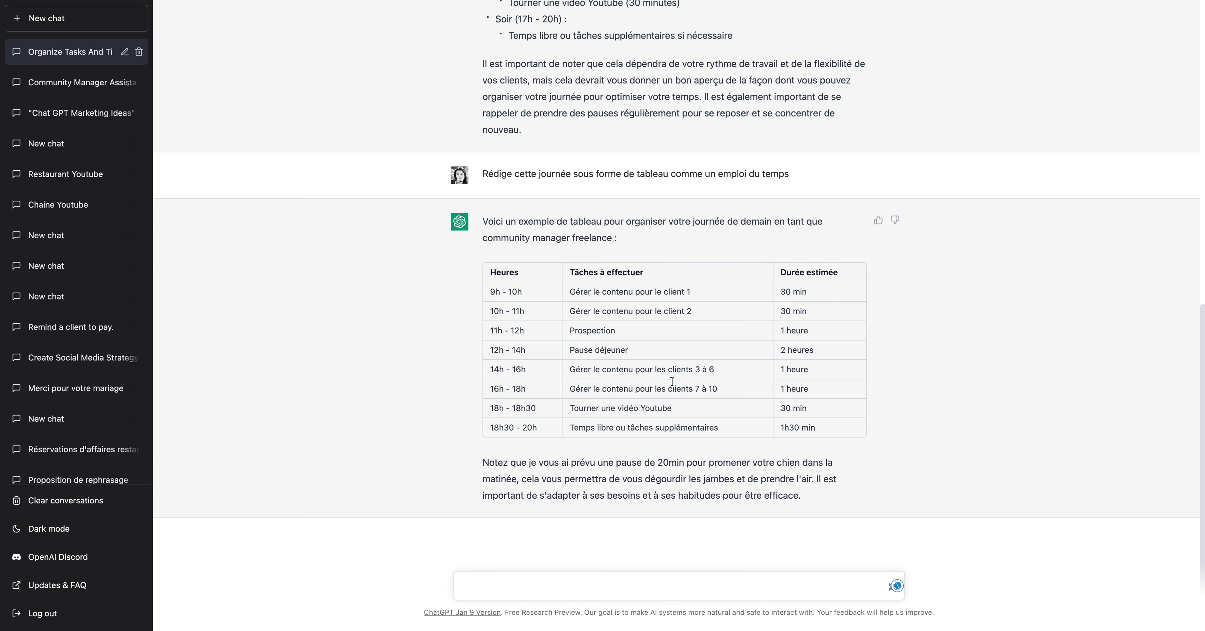
{"action": "scroll", "coordinate": [758, 386], "scroll_direction": "up", "scroll_amount": 10}
{"action": "scroll", "coordinate": [758, 386], "scroll_direction": "down", "scroll_amount": 10}
{"action": "scroll", "coordinate": [621, 341], "scroll_direction": "up", "scroll_amount": 10}
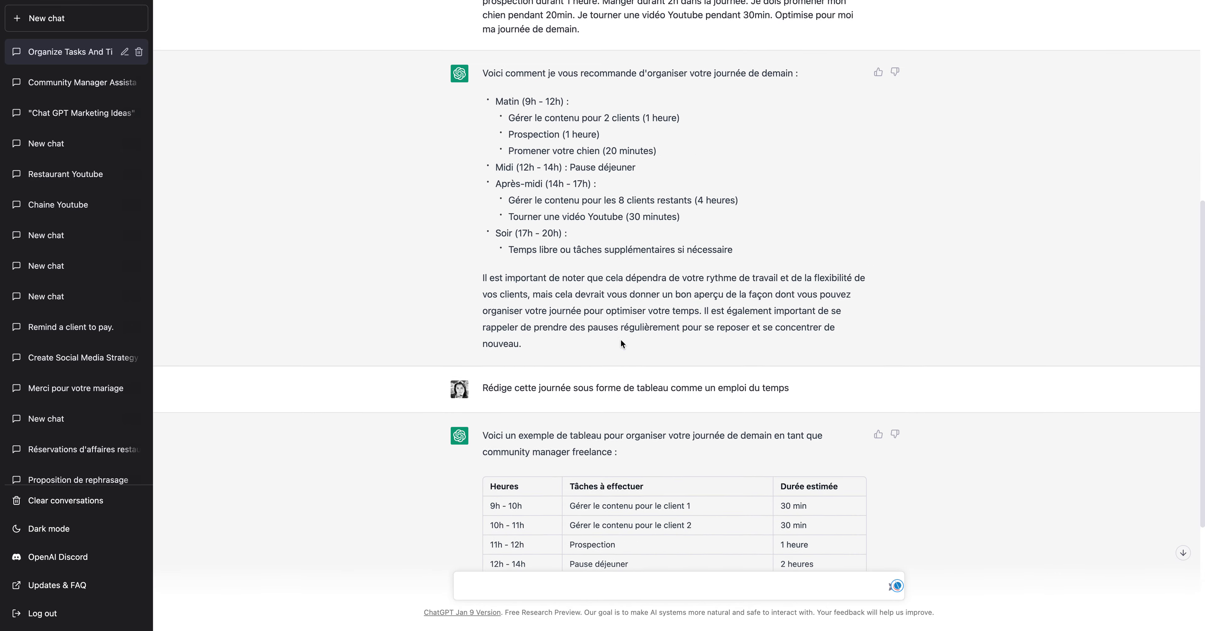
{"action": "scroll", "coordinate": [620, 344], "scroll_direction": "up", "scroll_amount": 3}
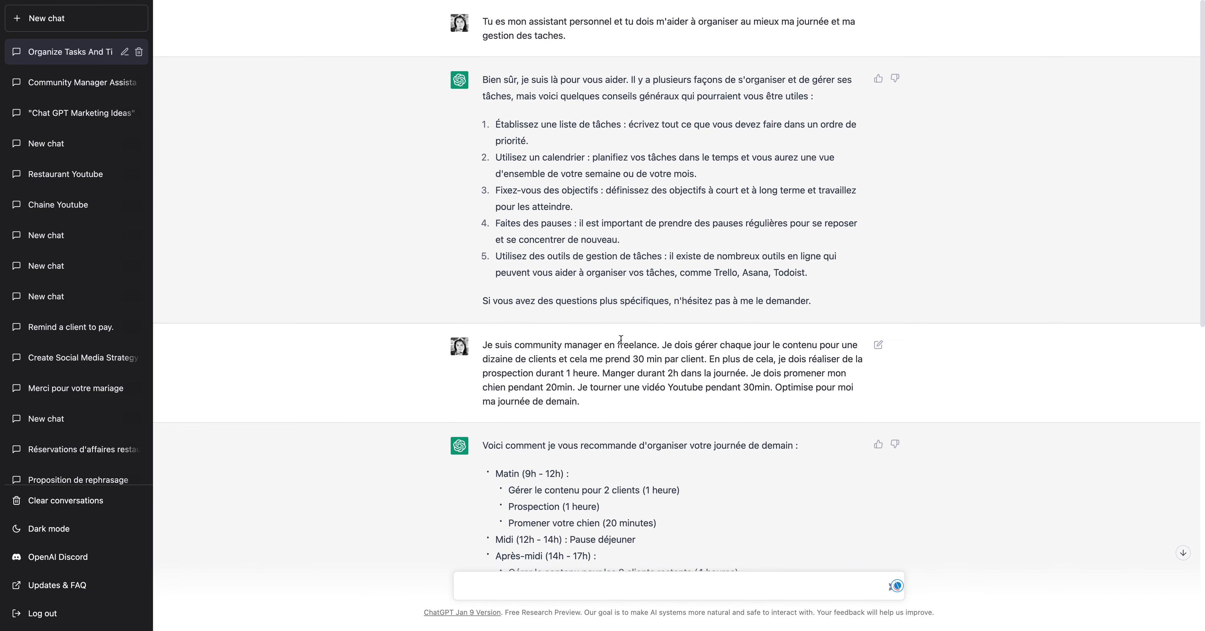
{"action": "scroll", "coordinate": [621, 339], "scroll_direction": "down", "scroll_amount": 6}
{"action": "left_click_drag", "start_coordinate": [473, 223], "coordinate": [796, 476]}
{"action": "left_click", "coordinate": [796, 477]}
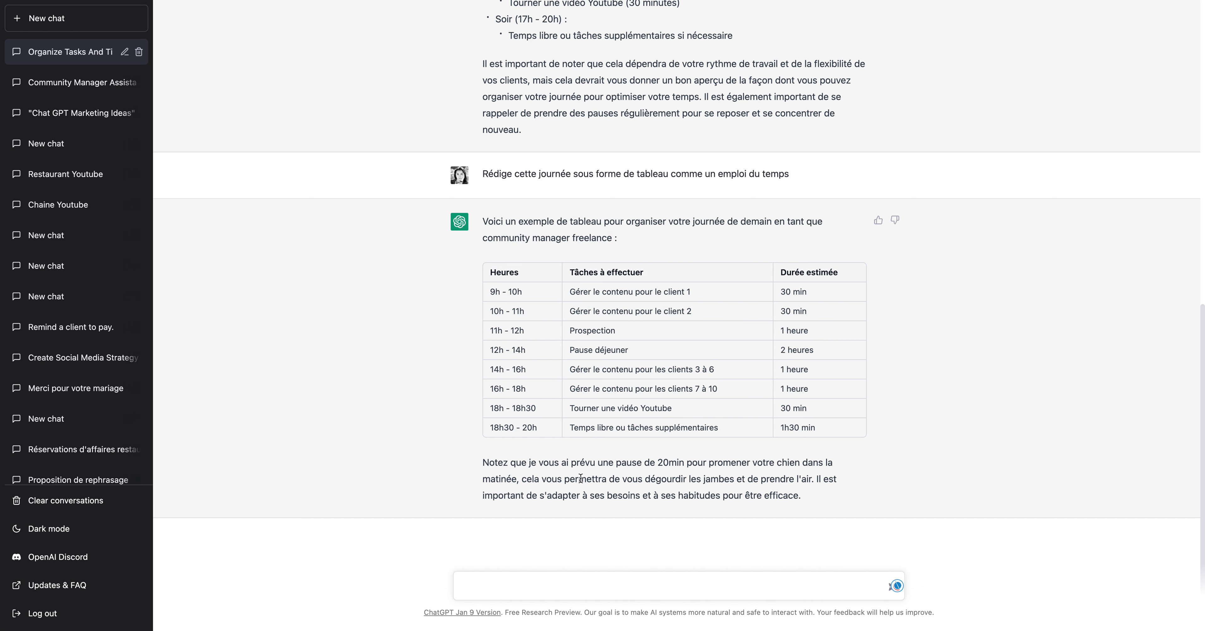
- Read the note below the timetable about the 20-minute dog walk and adapting to its needs and habits
{"action": "left_click", "coordinate": [483, 462]}
{"action": "left_click_drag", "start_coordinate": [483, 461], "coordinate": [603, 462]}
{"action": "left_click", "coordinate": [557, 476]}
{"action": "left_click_drag", "start_coordinate": [488, 461], "coordinate": [698, 464]}
{"action": "left_click", "coordinate": [697, 465]}
{"action": "left_click_drag", "start_coordinate": [482, 463], "coordinate": [823, 478]}
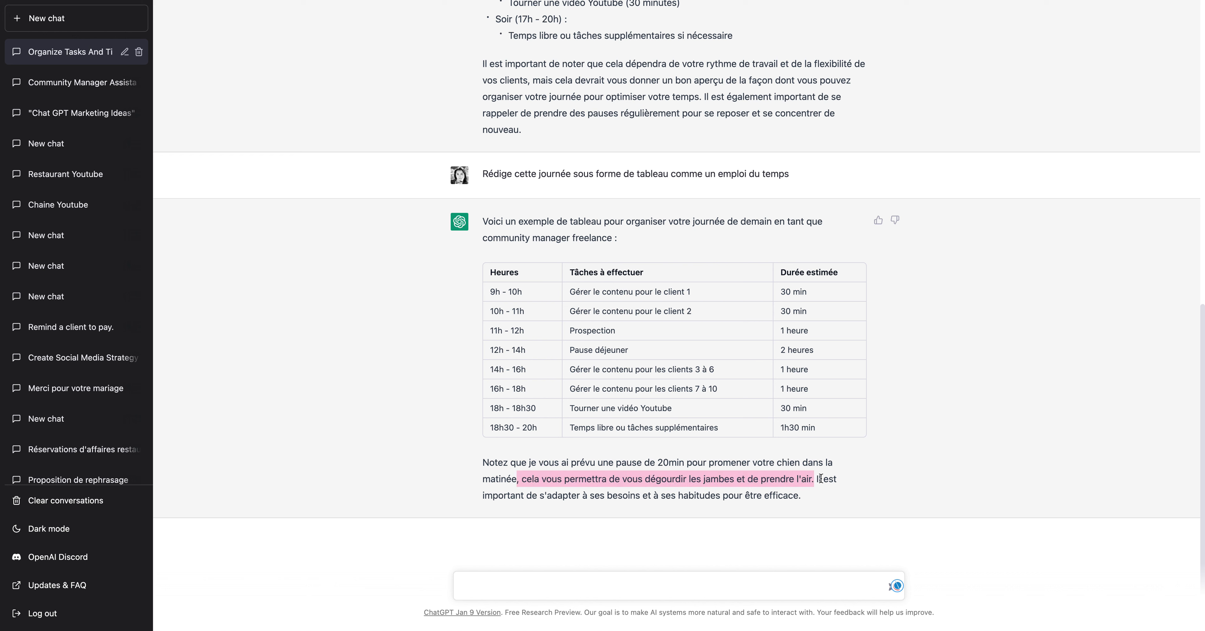
{"action": "left_click", "coordinate": [816, 478]}
{"action": "left_click_drag", "start_coordinate": [481, 497], "coordinate": [822, 502]}
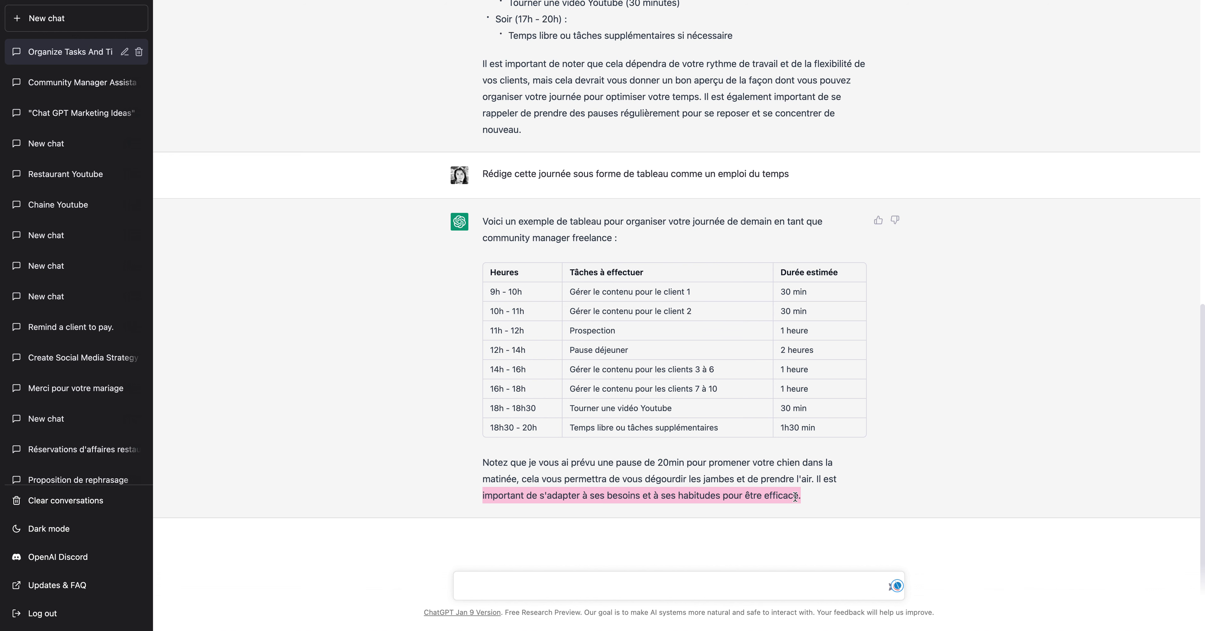
- Give the timetable answer a thumbs-up rating and submit the additional feedback form without a comment
{"action": "left_click", "coordinate": [682, 484]}
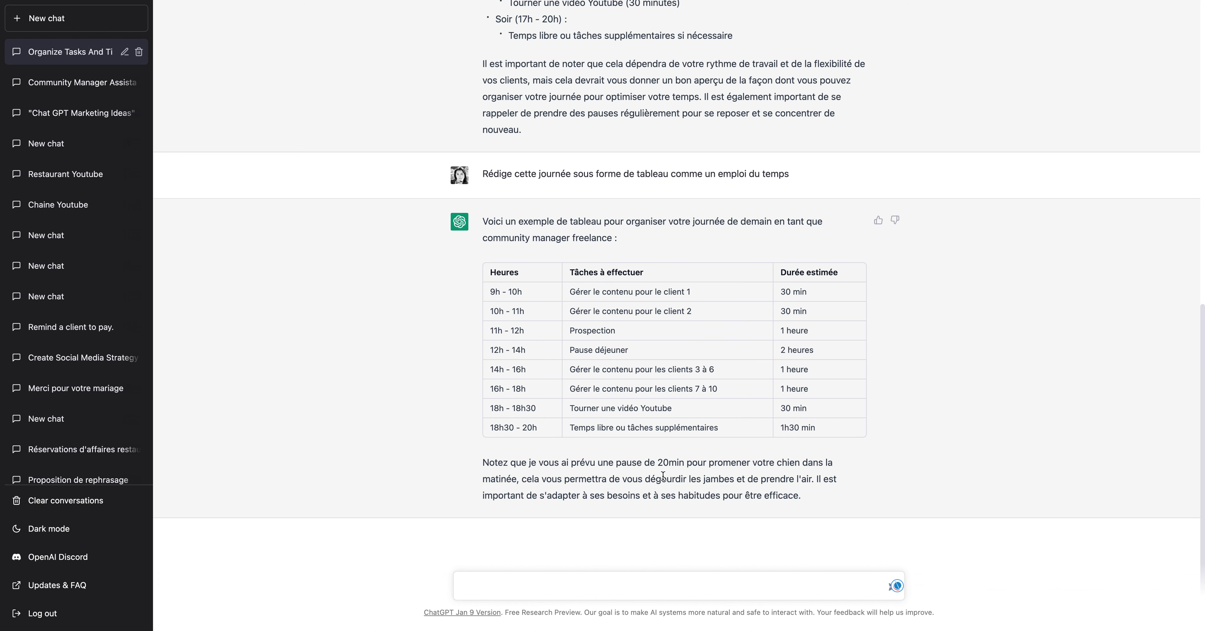
{"action": "scroll", "coordinate": [661, 368], "scroll_direction": "up", "scroll_amount": 2}
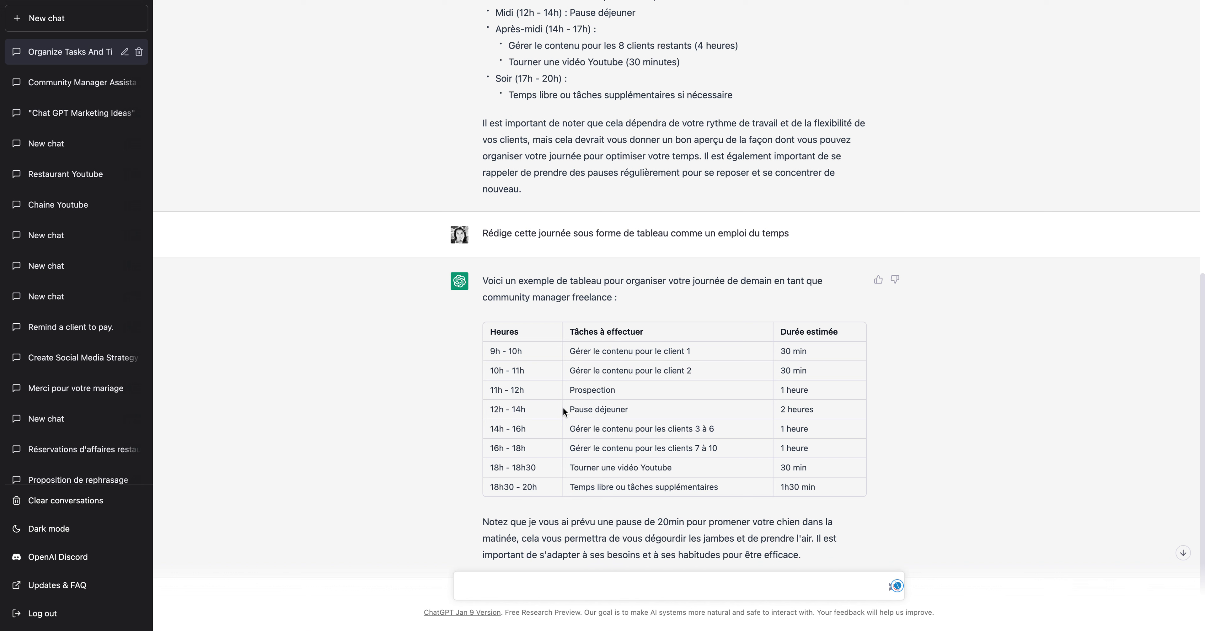
{"action": "left_click", "coordinate": [878, 279]}
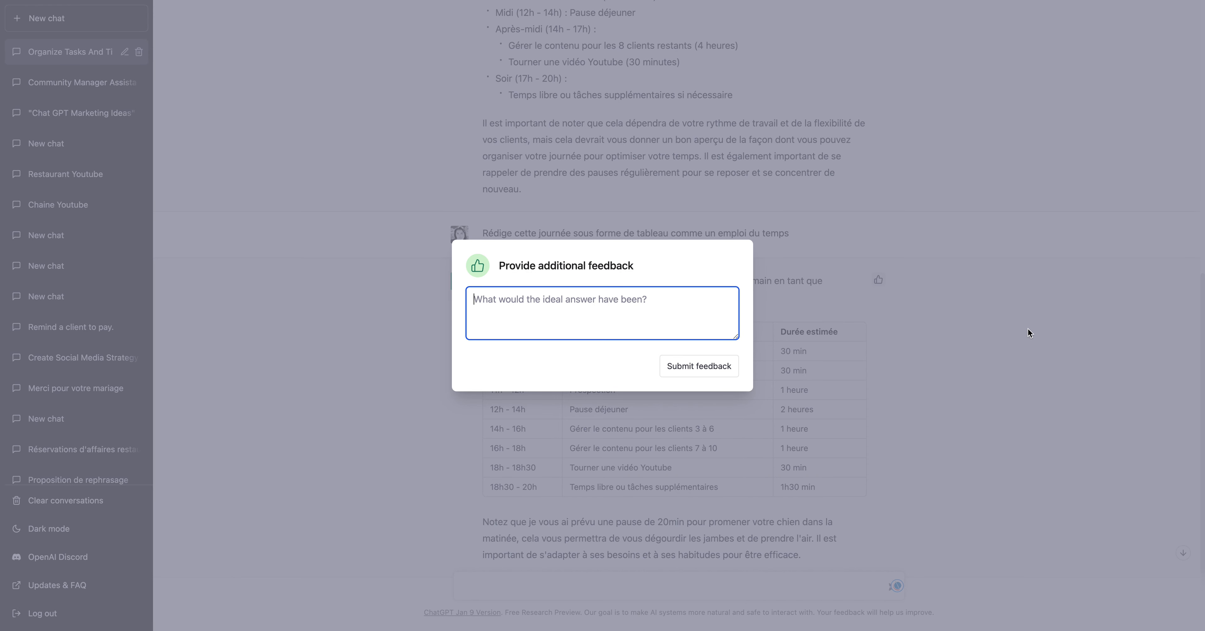
{"action": "left_click", "coordinate": [683, 361]}
{"action": "scroll", "coordinate": [775, 351], "scroll_direction": "down", "scroll_amount": 2}
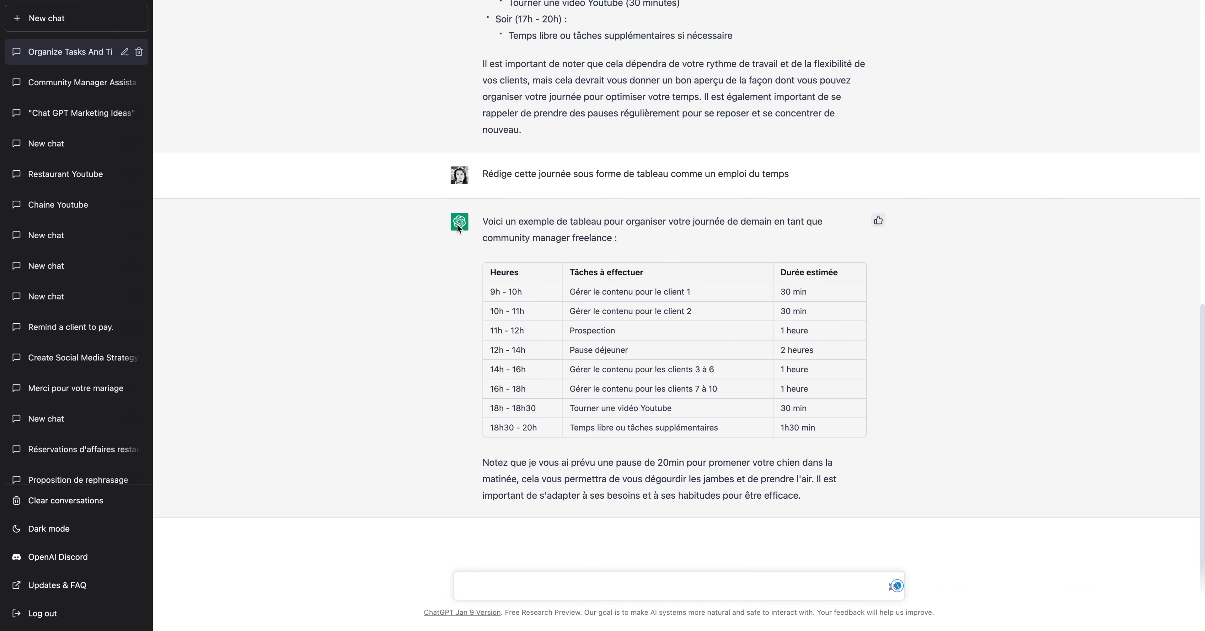
{"action": "left_click_drag", "start_coordinate": [487, 221], "coordinate": [698, 241]}
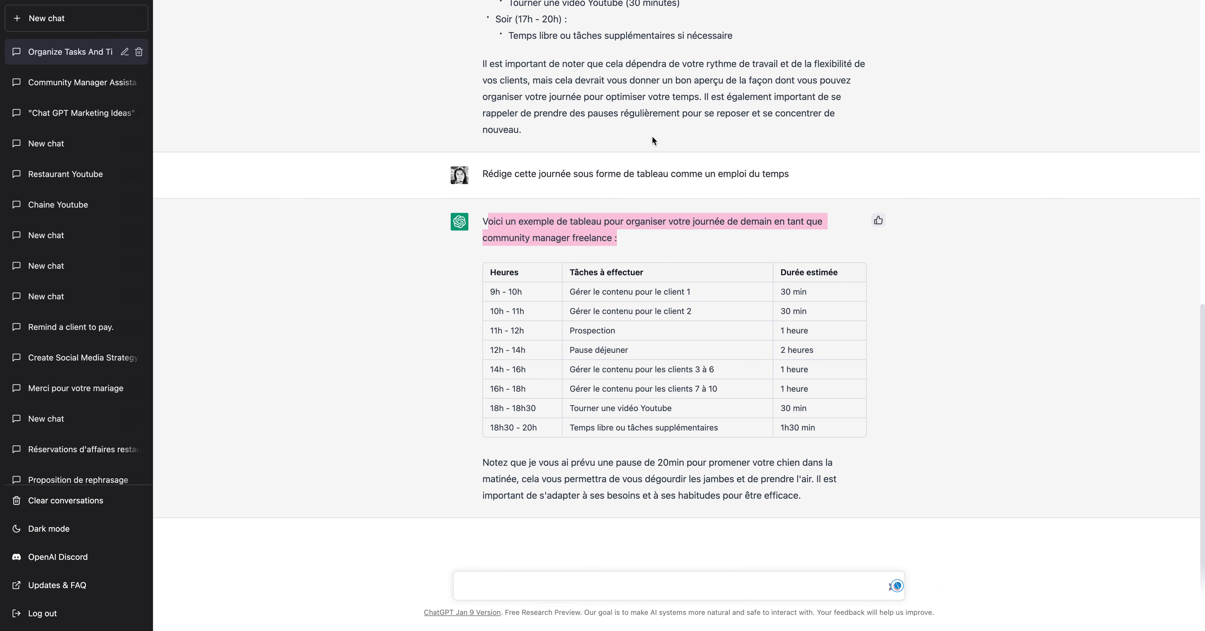
{"action": "left_click", "coordinate": [610, 110]}
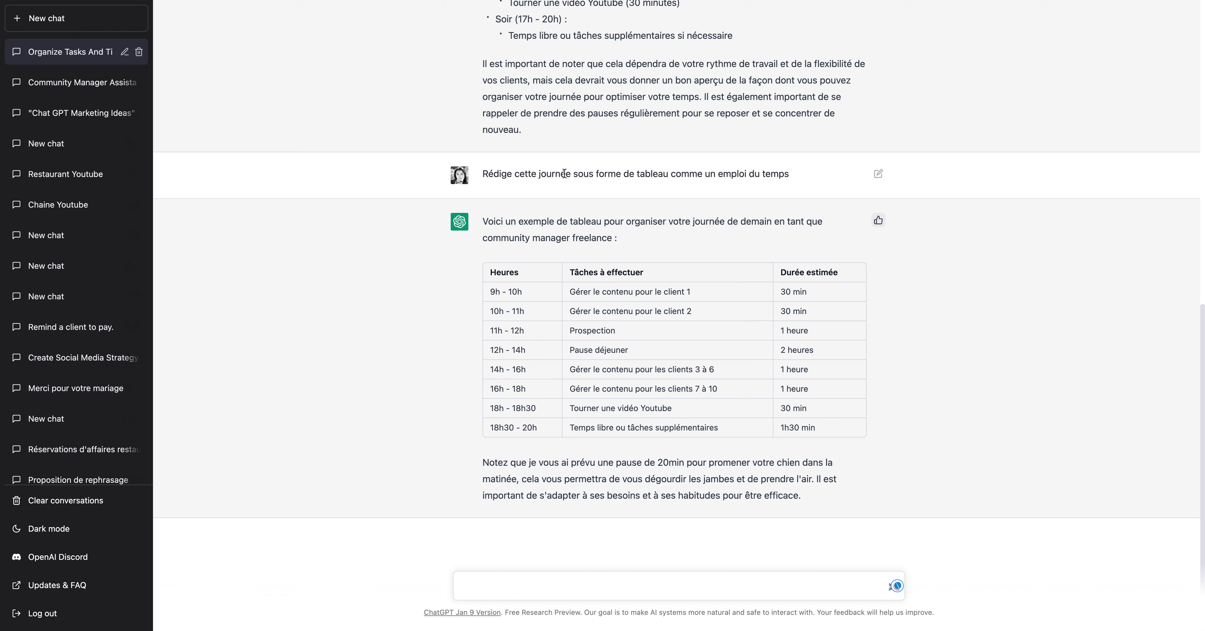